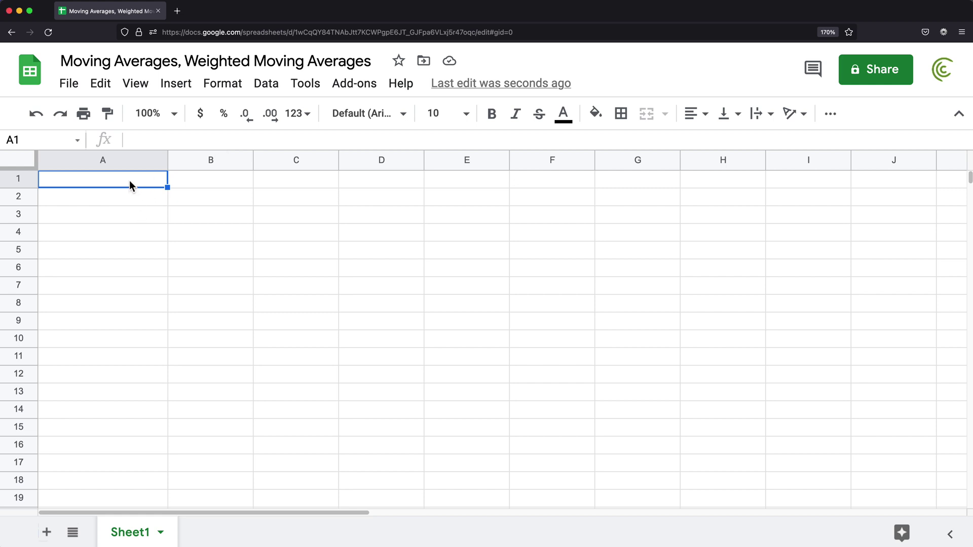
# Step: Enter a GOOGLEFINANCE formula in A1 fetching the "Close" prices for "GOOGL" from "1/1/2021" to "11/1/2021"
pyautogui.write('=GOOG')
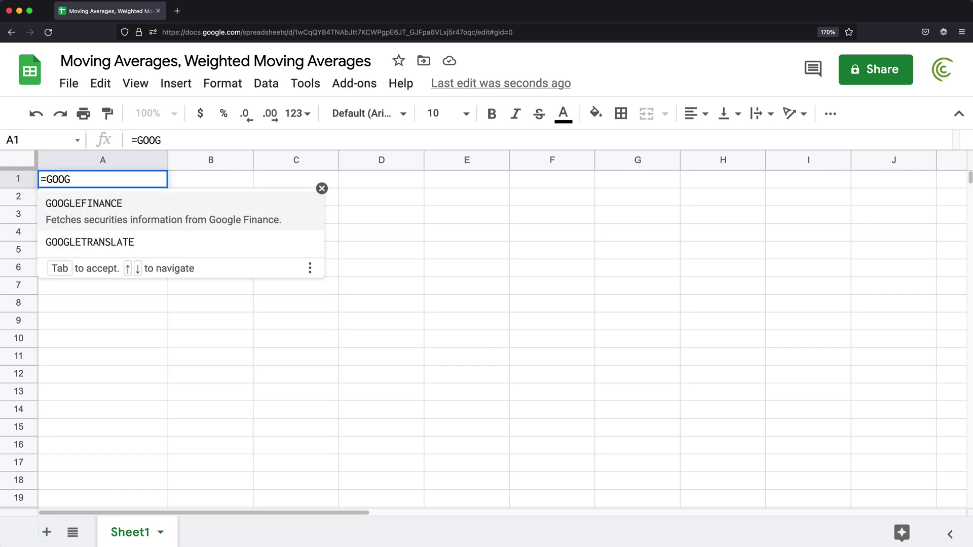
pyautogui.press('Tab')
pyautogui.write('"GG')
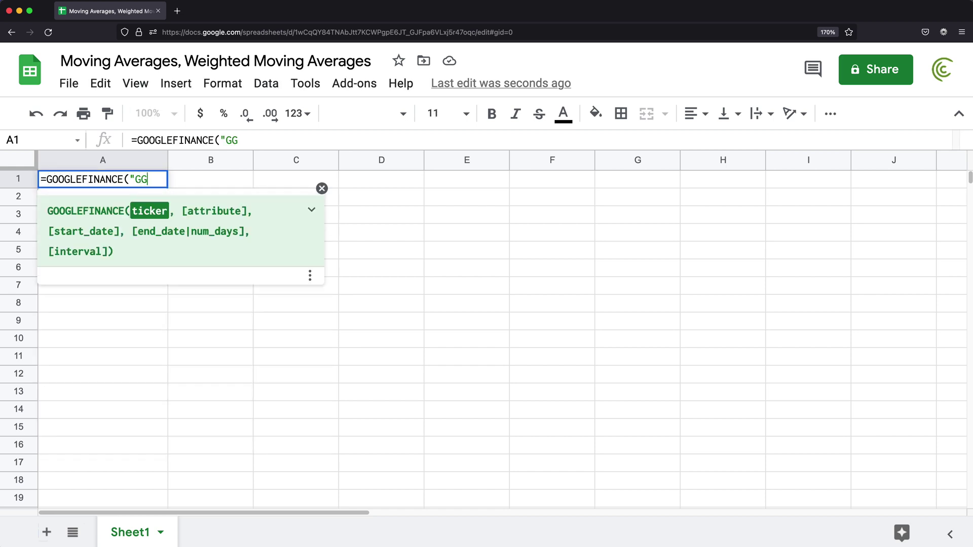
pyautogui.press('BackSpace')
pyautogui.press('BackSpace')
pyautogui.write('GOOGLE')
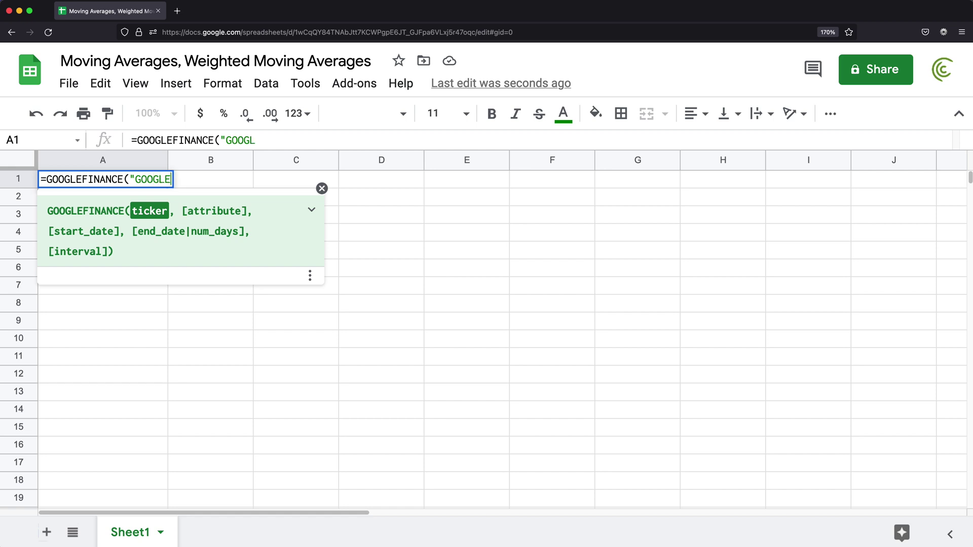
pyautogui.write('"')
pyautogui.write('m')
pyautogui.press('BackSpace')
pyautogui.press('BackSpace')
pyautogui.press('BackSpace')
pyautogui.write('","')
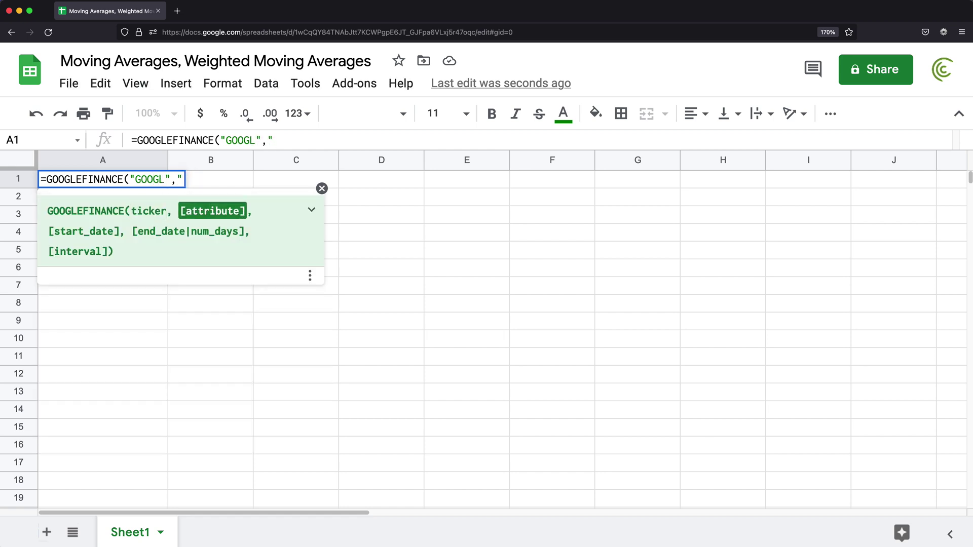
pyautogui.write('Close","1')
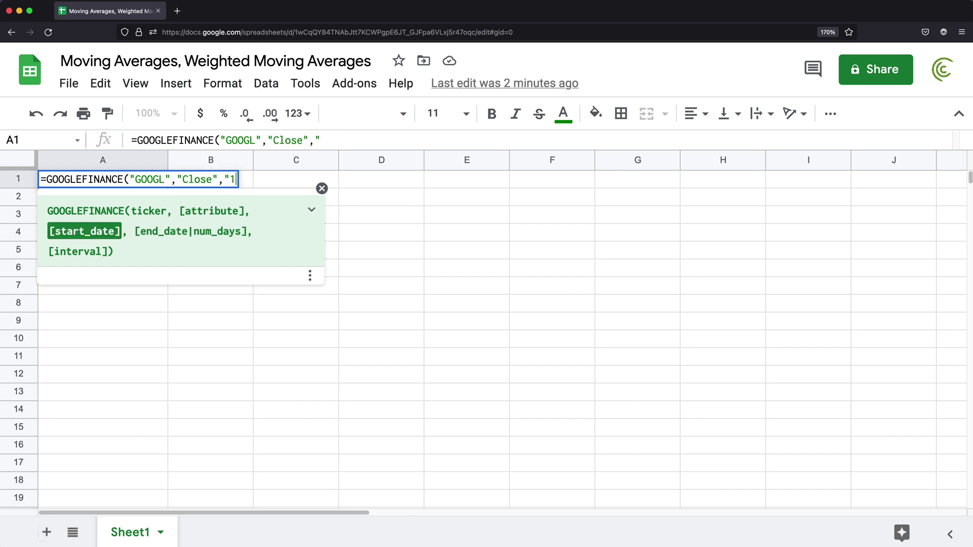
pyautogui.write('/1/2021", ')
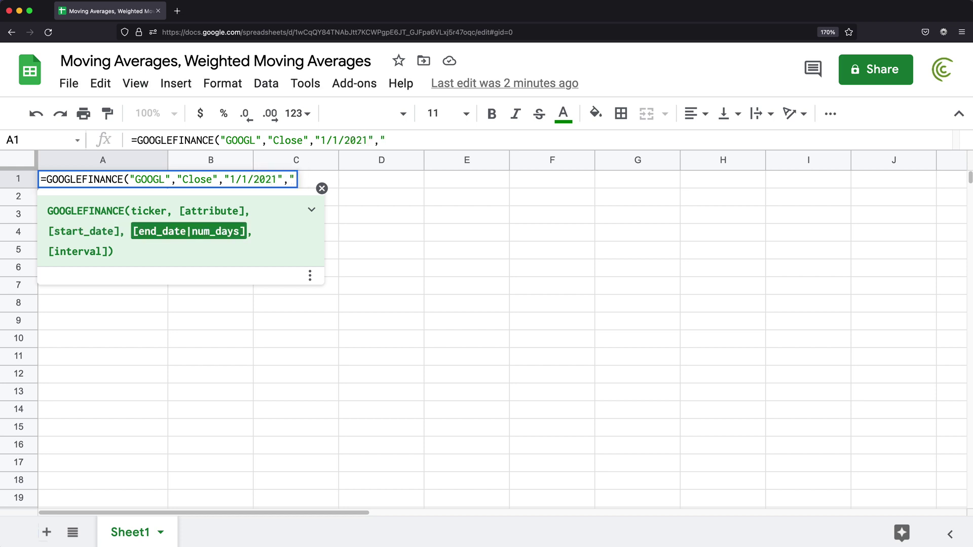
pyautogui.write('11/1/2021"')
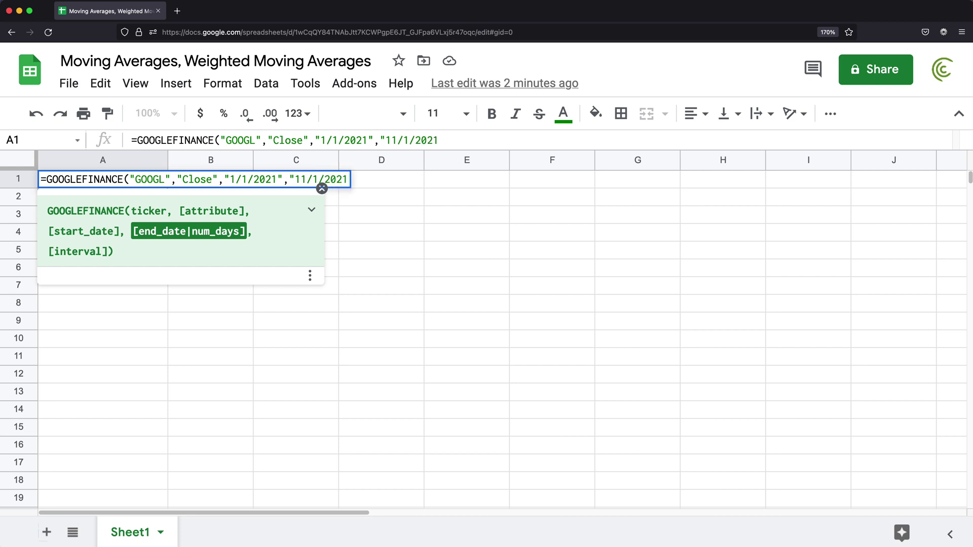
pyautogui.write(')')
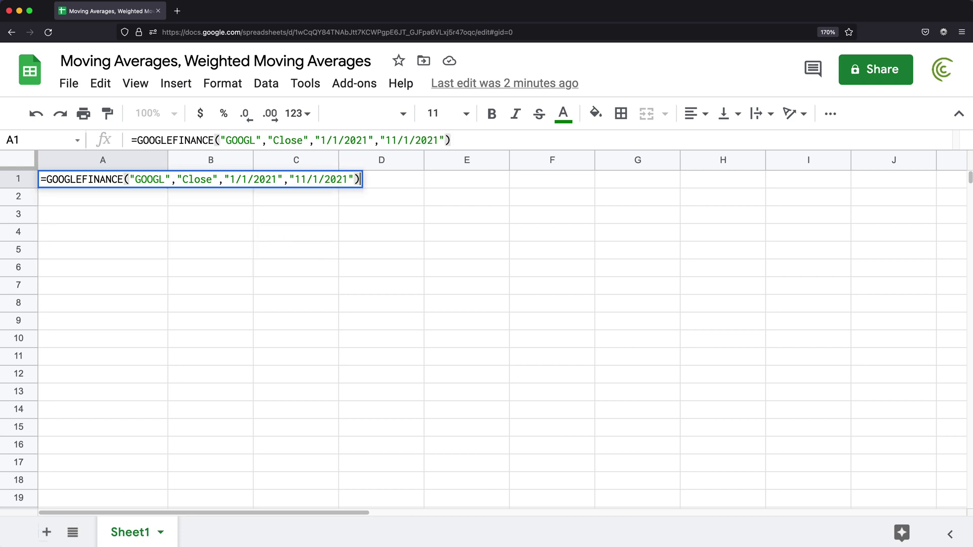
pyautogui.press('Return')
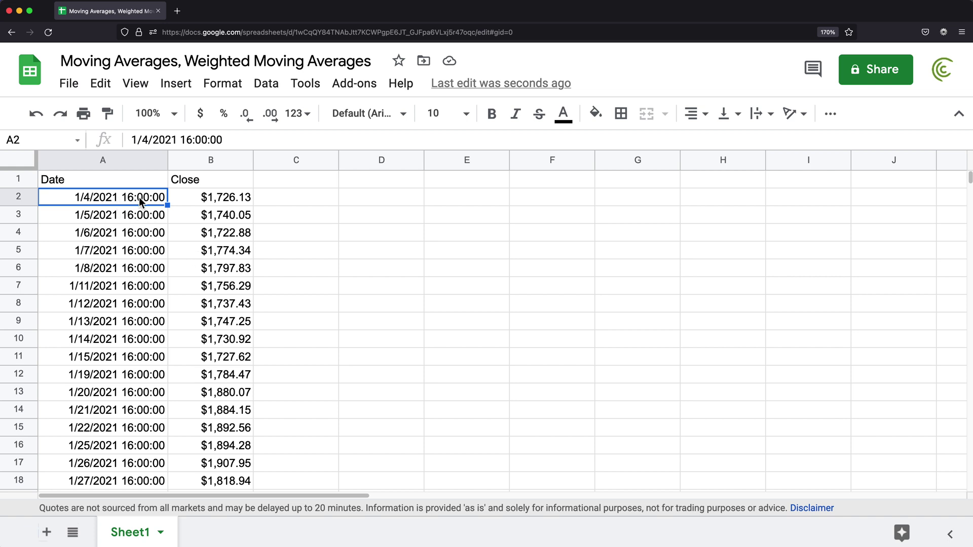
# Step: In C205, beside the last closing price, enter a SUM formula over the seven latest closing prices, B199:B205
pyautogui.press('super+Down')
pyautogui.scroll(-3, 80, 339)
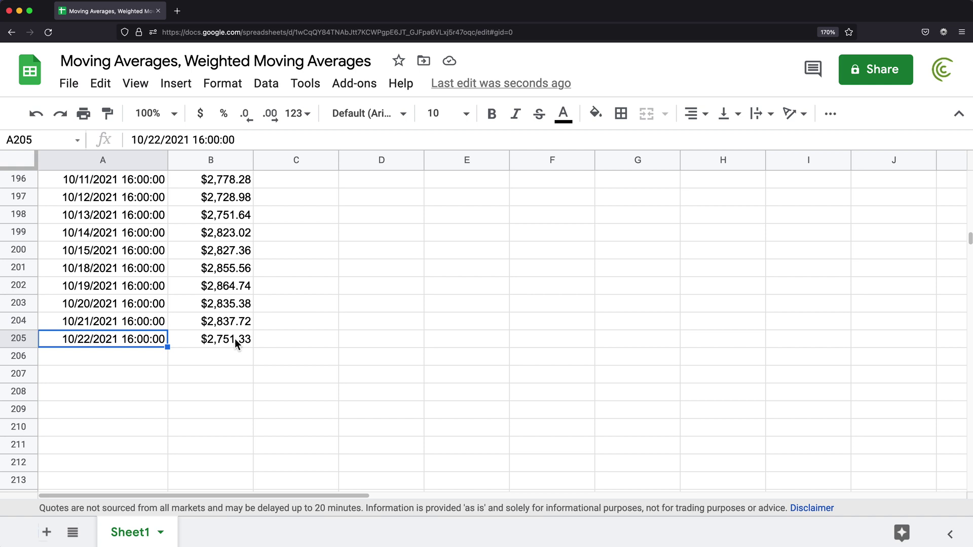
pyautogui.scroll(1, 270, 343)
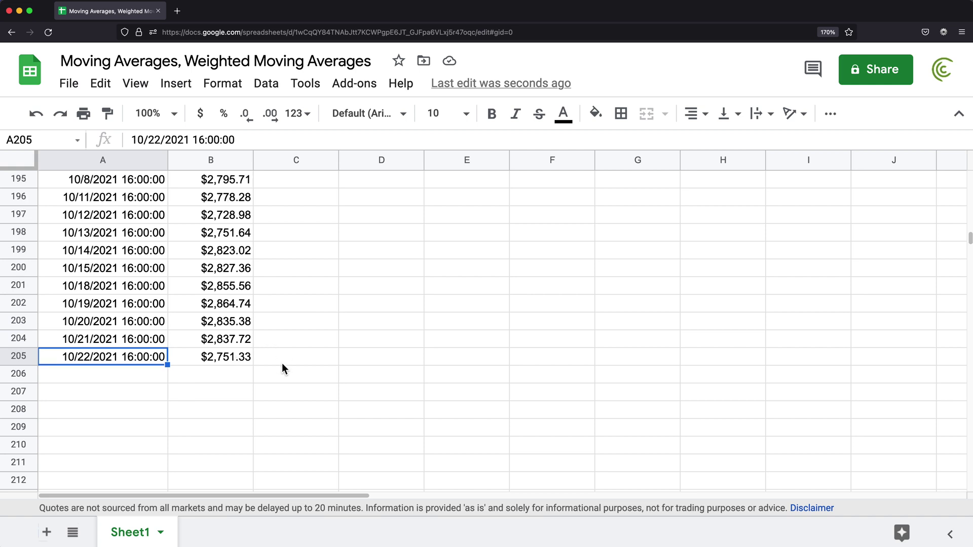
pyautogui.click(282, 356)
pyautogui.write('=')
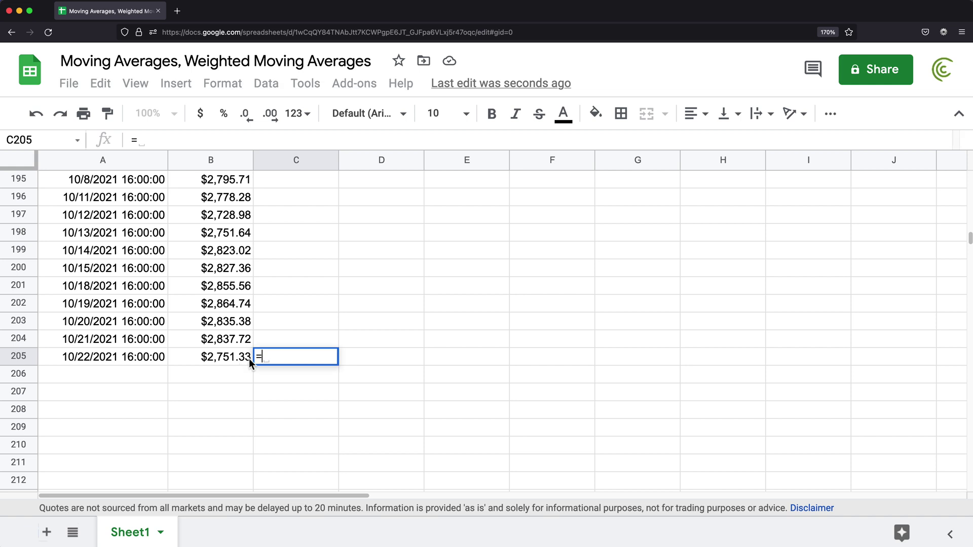
pyautogui.write('SUM(')
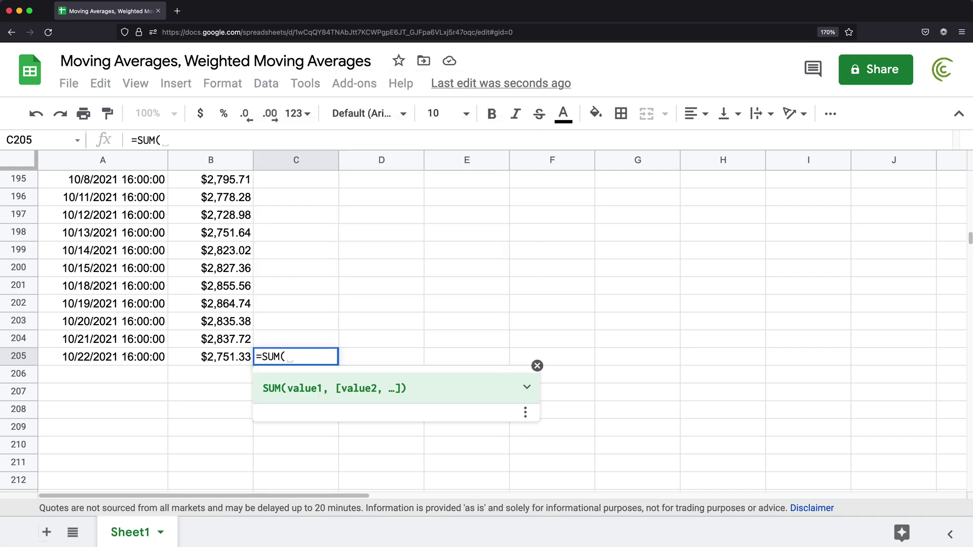
pyautogui.moveTo(226, 358); pyautogui.dragTo(232, 257)
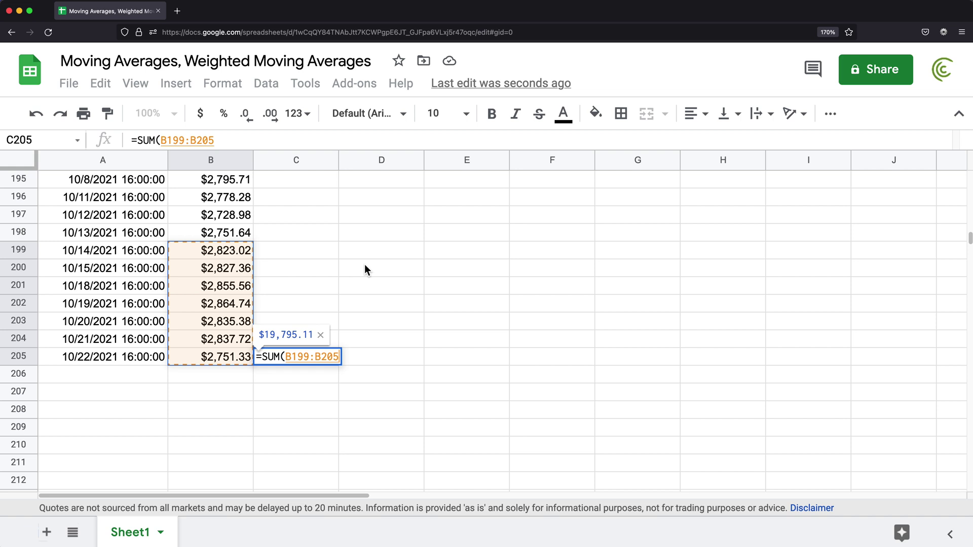
pyautogui.write(')')
pyautogui.press('Return')
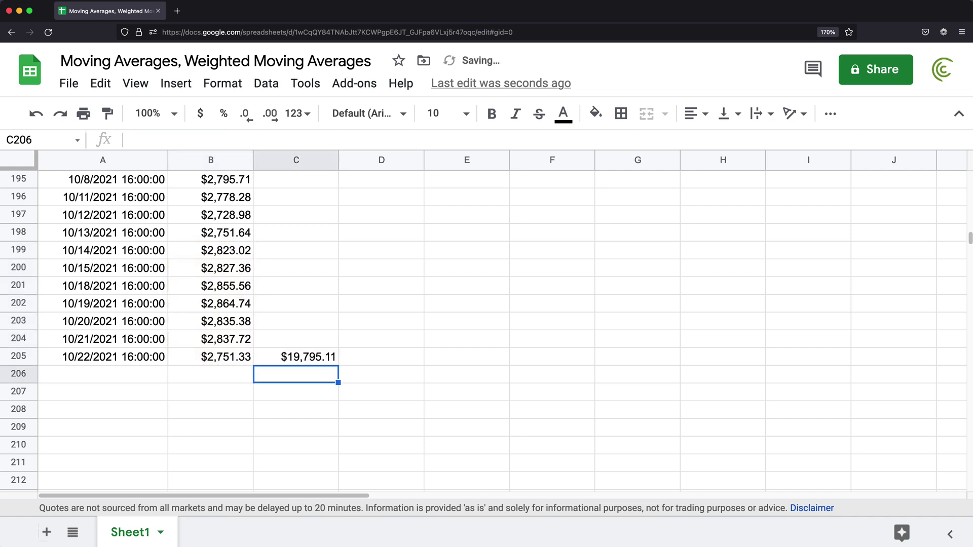
# Step: Extend the SUM formula in C205 so that it is divided by 7
pyautogui.doubleClick(315, 356)
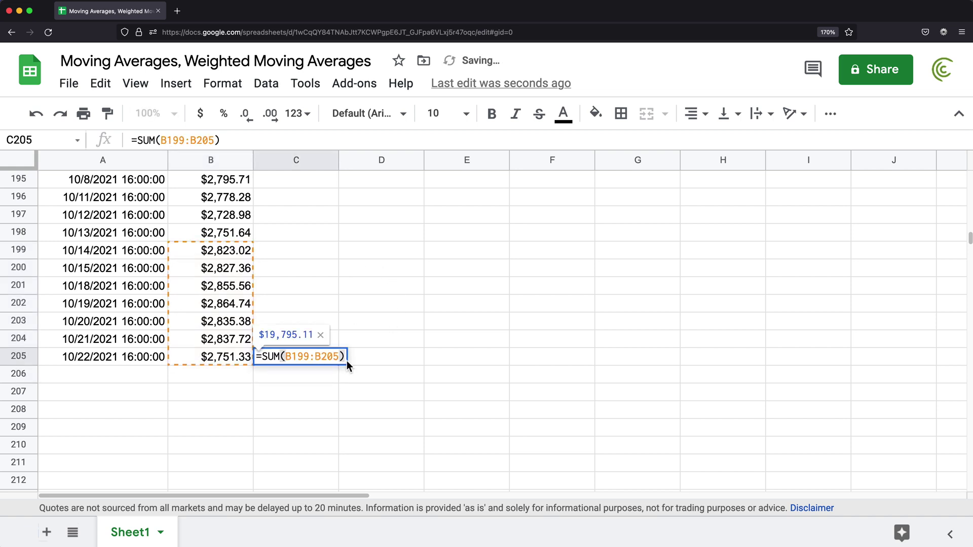
pyautogui.write('/7')
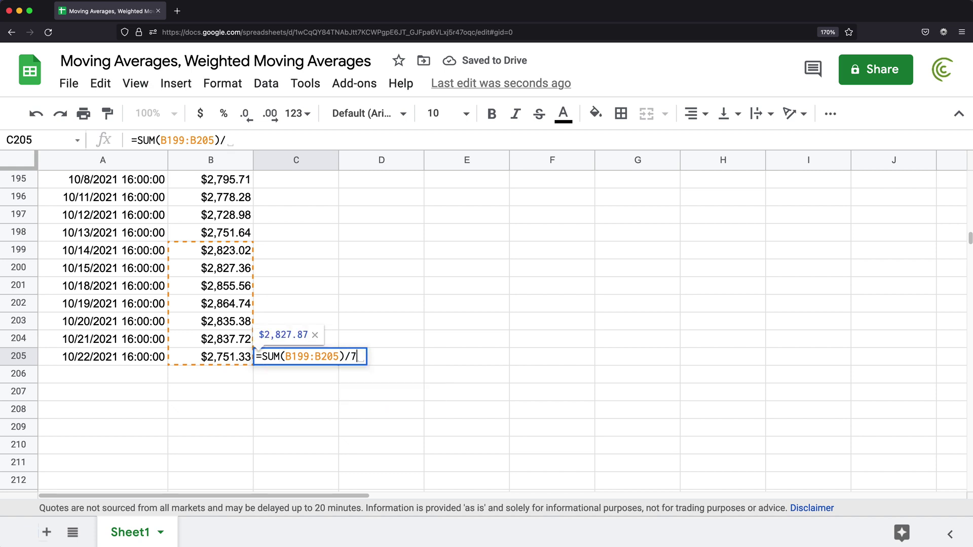
pyautogui.press('Return')
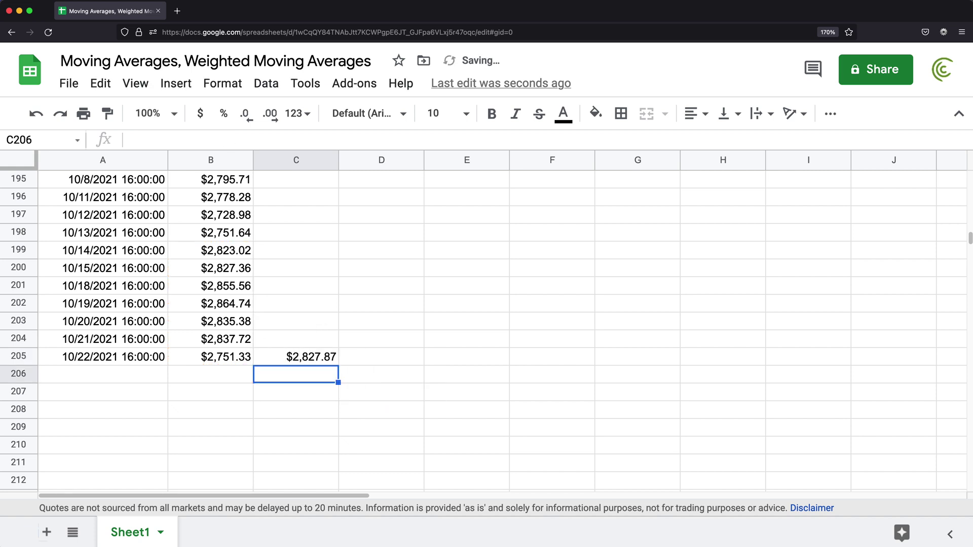
# Step: Replace the formula in C205 with =AVERAGE(B199:B205)
pyautogui.doubleClick(311, 361)
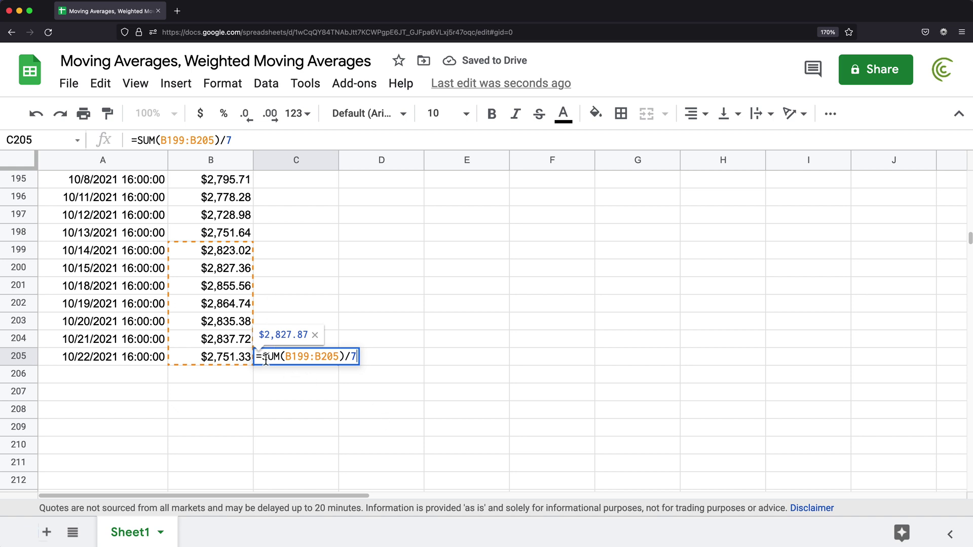
pyautogui.moveTo(258, 356); pyautogui.dragTo(442, 355)
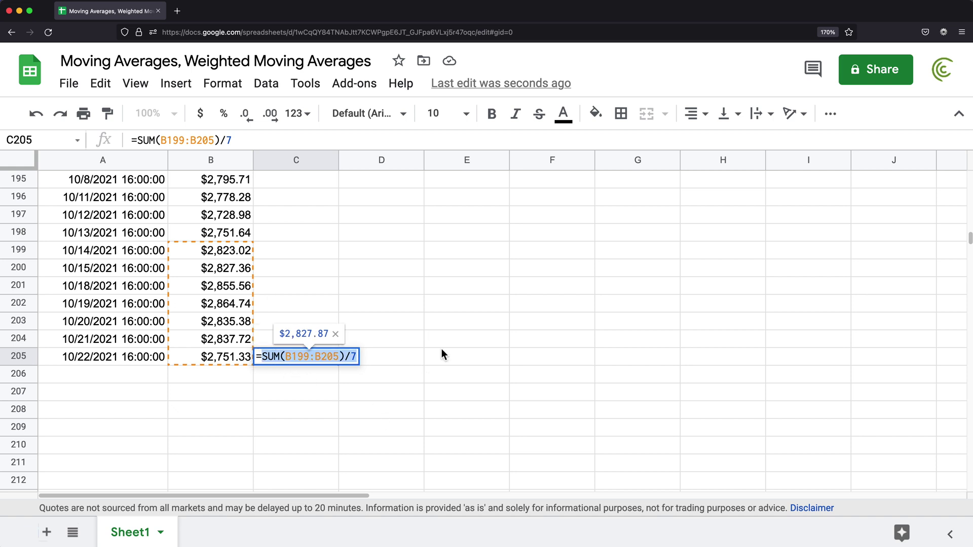
pyautogui.write('=AVERAG')
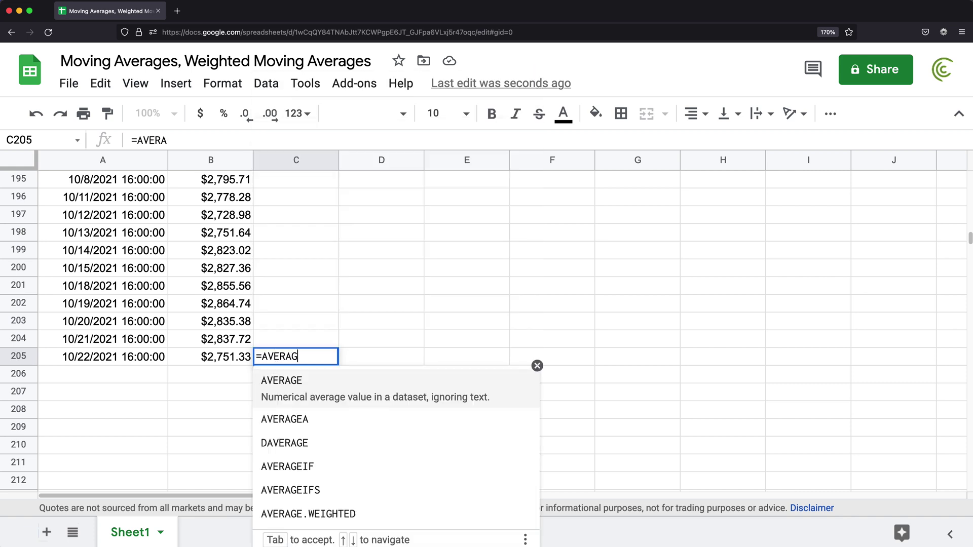
pyautogui.write('E(')
pyautogui.moveTo(221, 359); pyautogui.dragTo(221, 254)
pyautogui.write(')')
pyautogui.press('Return')
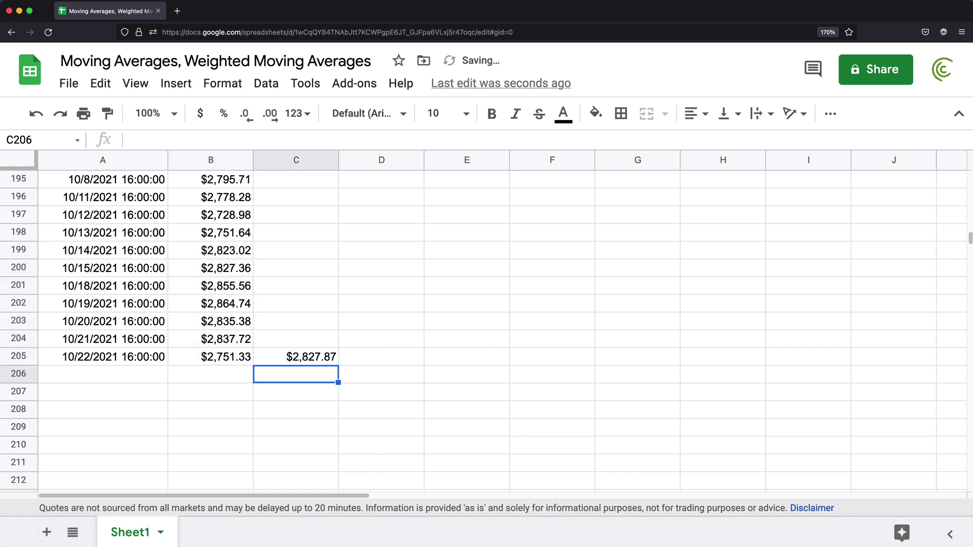
# Step: Fill the average formula from C205 up into C204 and C203, checking which price range each copy references
pyautogui.click(320, 360)
pyautogui.moveTo(337, 364); pyautogui.dragTo(336, 343)
pyautogui.click(299, 341)
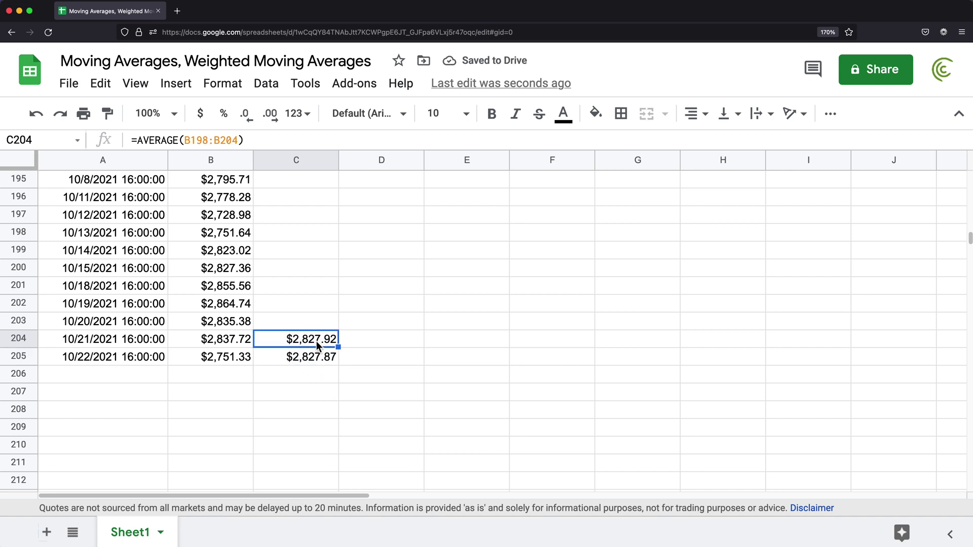
pyautogui.tripleClick(316, 341)
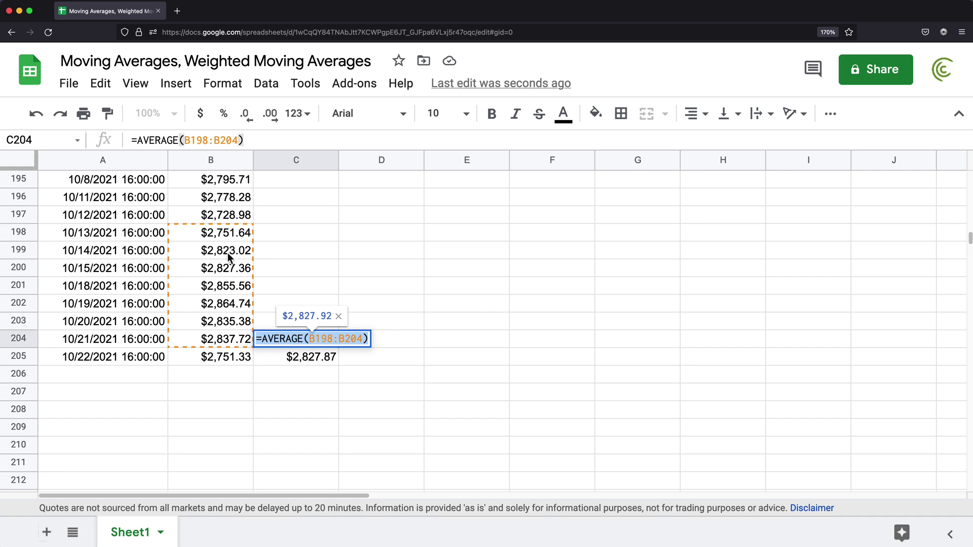
pyautogui.press('Escape')
pyautogui.moveTo(342, 350); pyautogui.dragTo(339, 324)
pyautogui.click(297, 327)
pyautogui.doubleClick(297, 327)
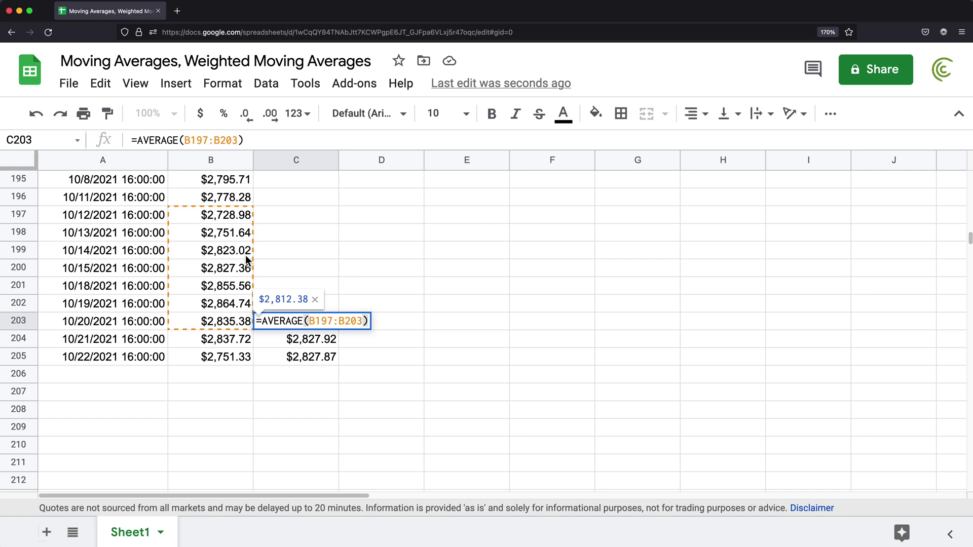
pyautogui.press('Escape')
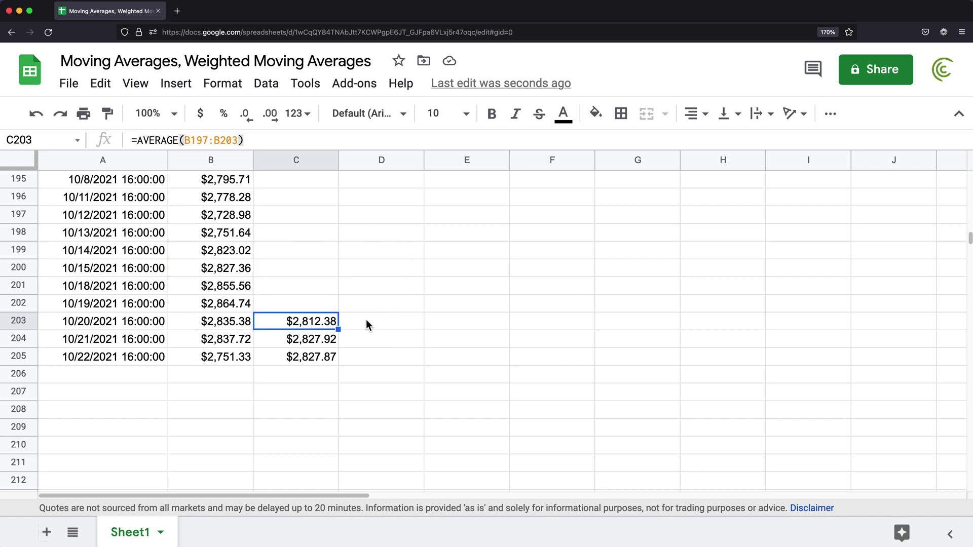
# Step: Fill the average formula from C203 up to C2 and check the formula in C7
pyautogui.moveTo(338, 329); pyautogui.dragTo(330, 198)
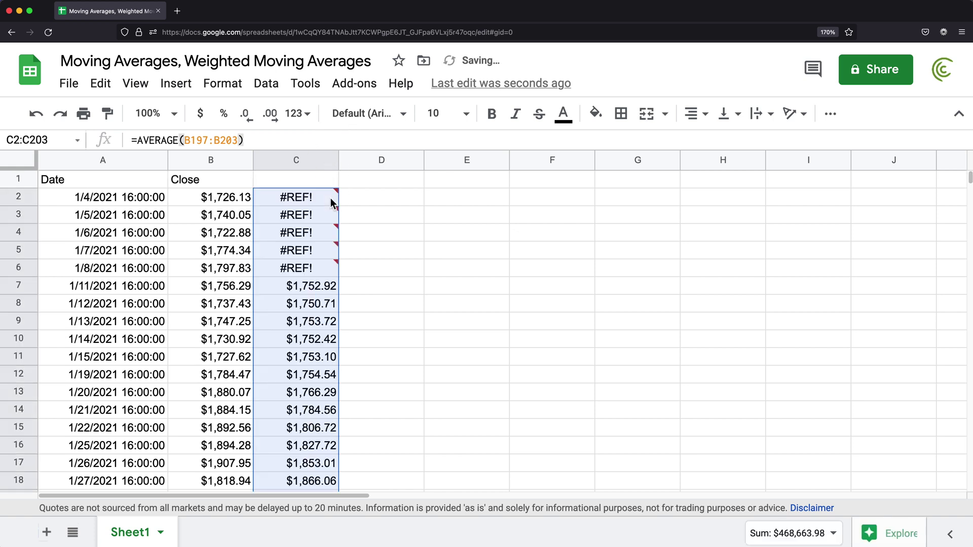
pyautogui.click(305, 288)
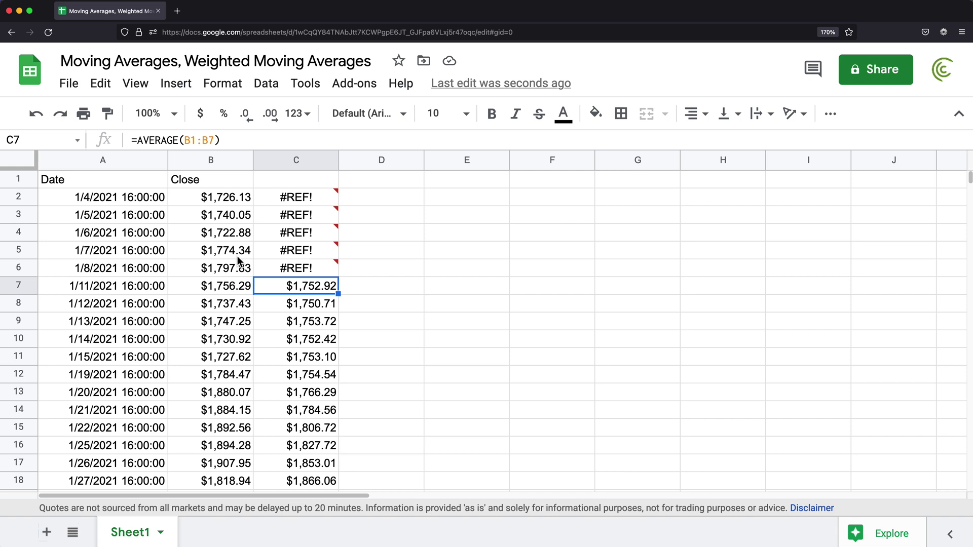
# Step: Enter the header "7 Day Moving Average" in C1
pyautogui.click(315, 180)
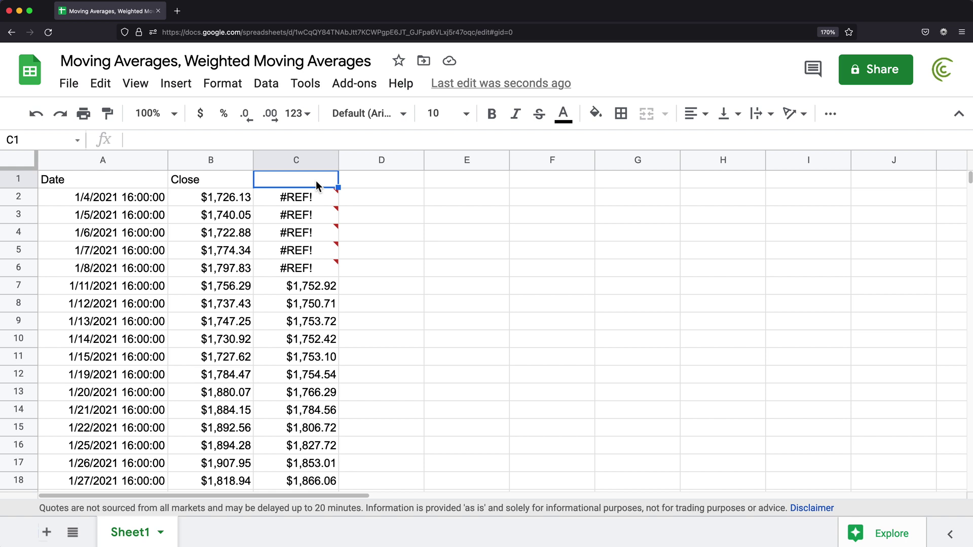
pyautogui.write('7 ')
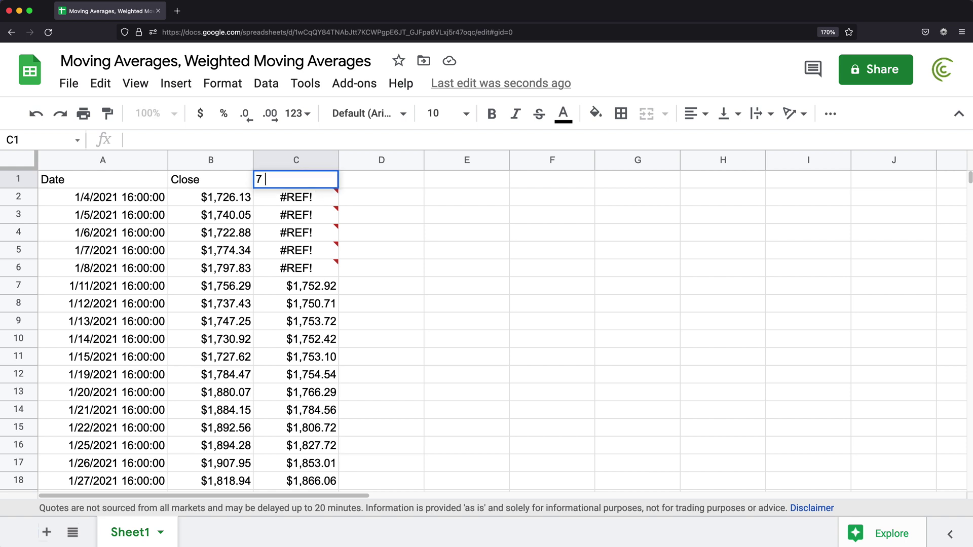
pyautogui.write('Day Moving Average')
pyautogui.press('Return')
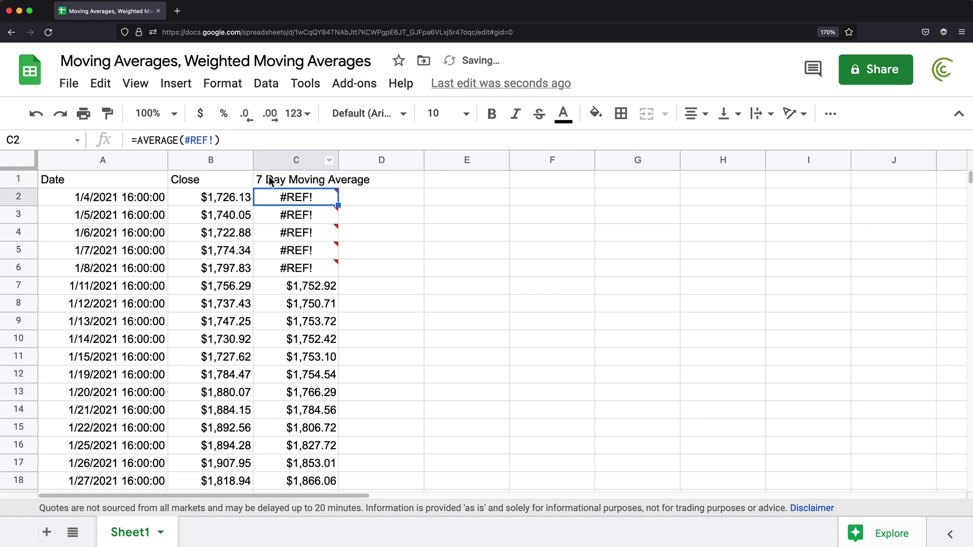
# Step: Format the headers in A1:C1 as bold, wrapped text, centred horizontally and aligned to the middle vertically
pyautogui.moveTo(304, 180); pyautogui.dragTo(132, 184)
pyautogui.press('super+b')
pyautogui.click(763, 115)
pyautogui.click(780, 143)
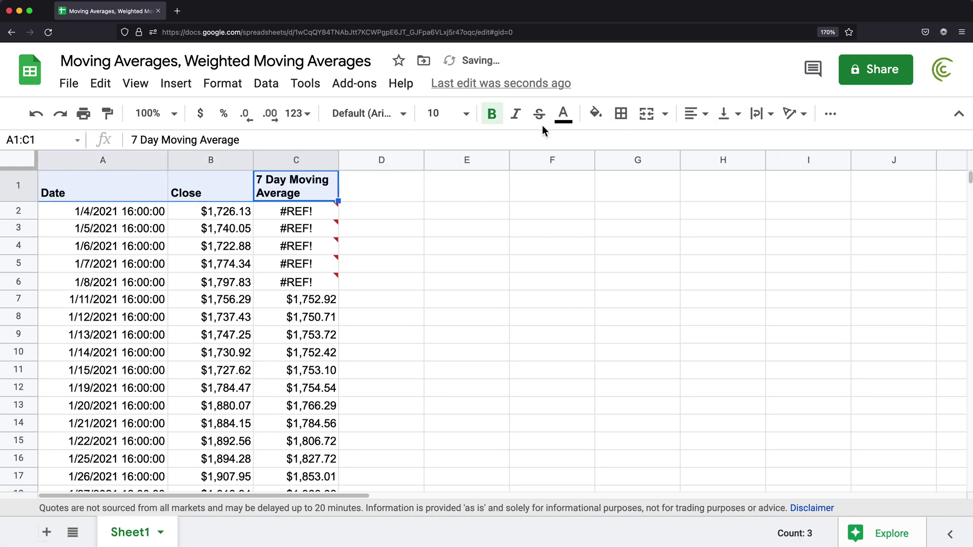
pyautogui.press('super+shift+e')
pyautogui.click(730, 113)
pyautogui.click(748, 142)
pyautogui.moveTo(101, 186); pyautogui.dragTo(276, 190)
# Step: Review the moving averages down to row 205 and the first closing prices in B2:B7 that feed the average
pyautogui.click(317, 235)
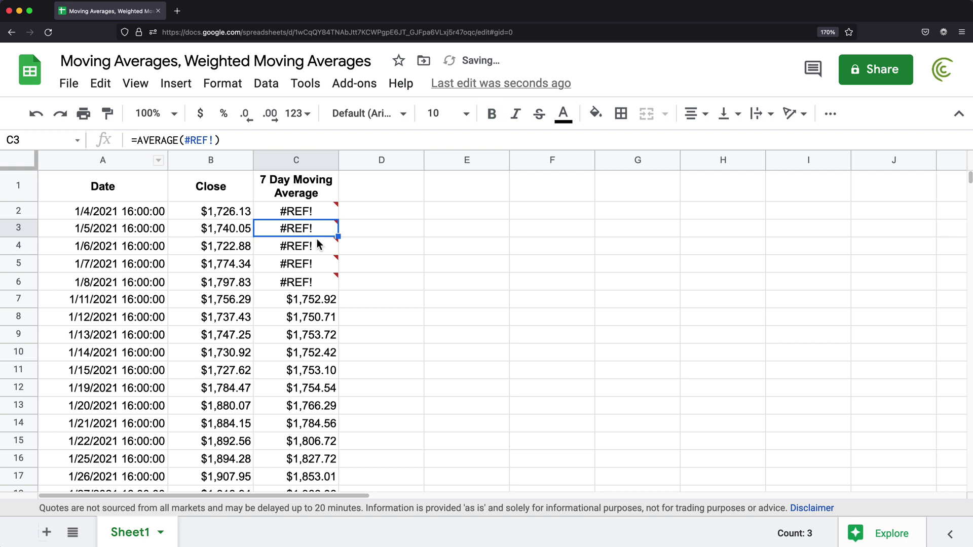
pyautogui.press('super+Down')
pyautogui.scroll(-1, 318, 243)
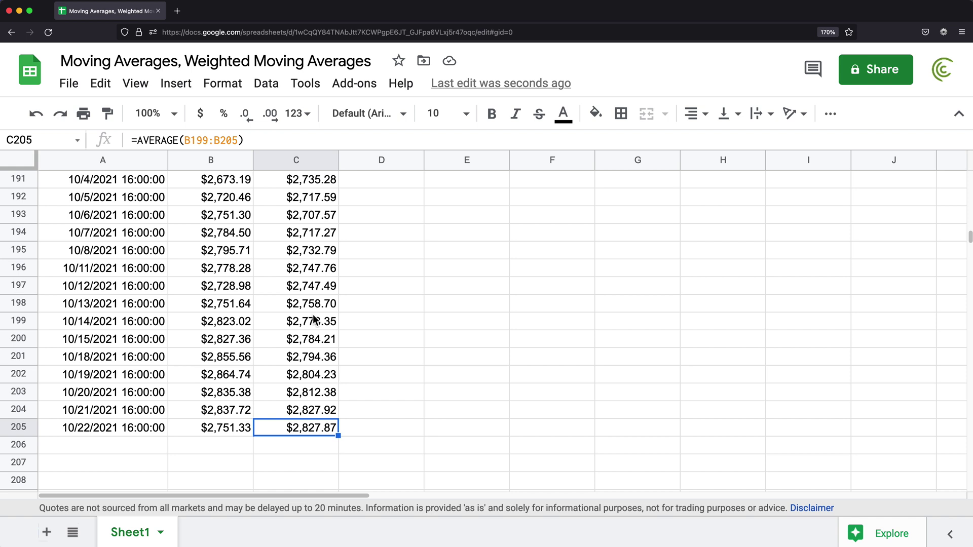
pyautogui.click(111, 162)
pyautogui.keyDown('shift'); pyautogui.click(189, 161); pyautogui.keyUp('shift')
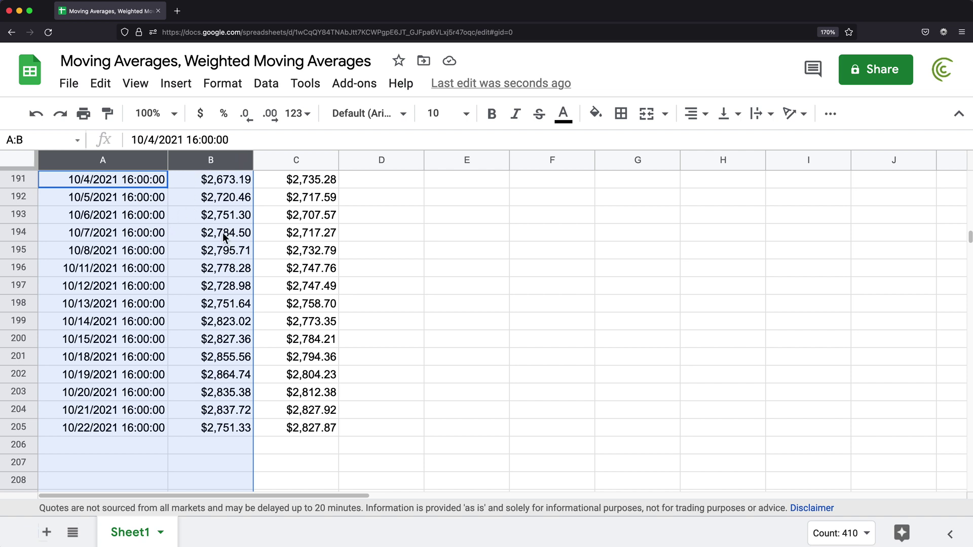
pyautogui.press('super+Up')
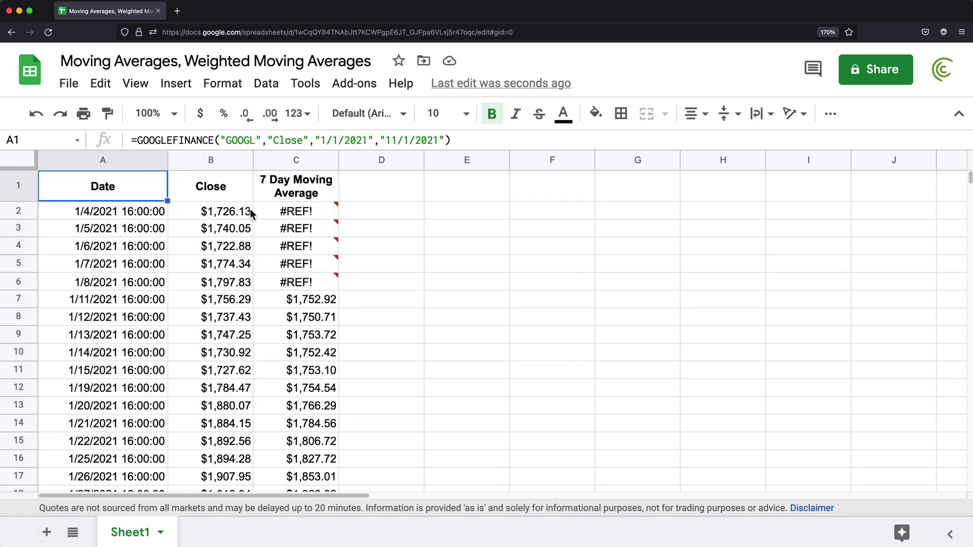
pyautogui.moveTo(236, 211); pyautogui.dragTo(228, 299)
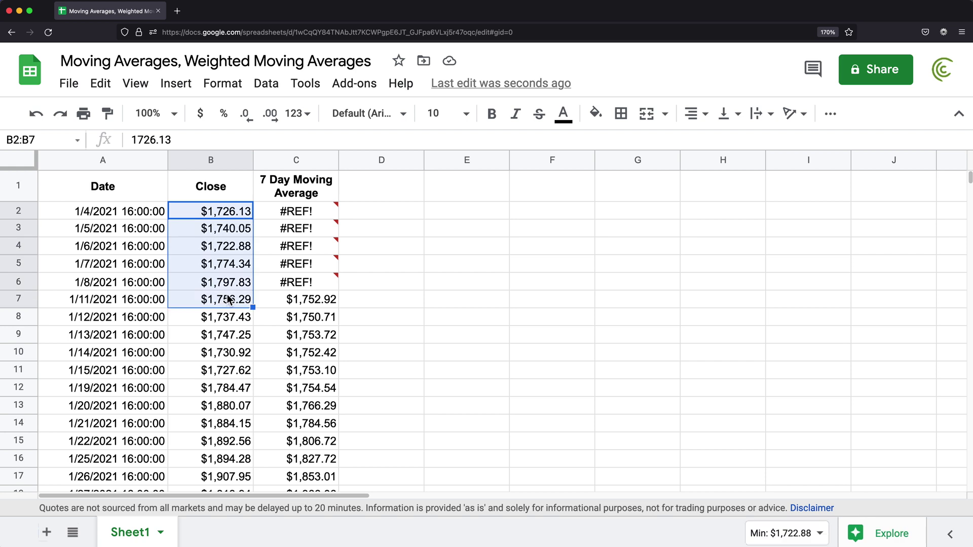
# Step: Insert a line chart of the Date and Close columns A:B and widen it to about the end of column G
pyautogui.click(151, 182)
pyautogui.hotkey('ctrl', 'space')
pyautogui.hotkey('shift', 'Right')
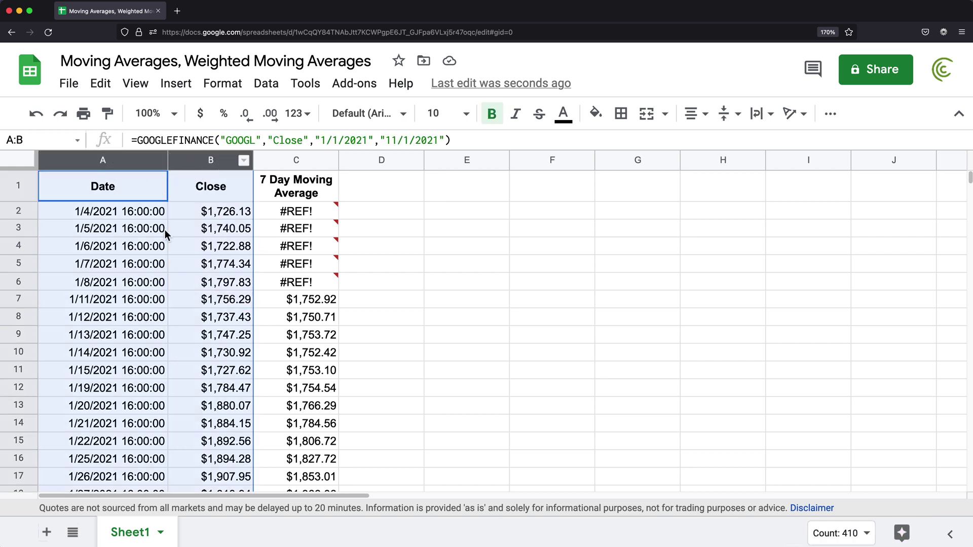
pyautogui.click(184, 96)
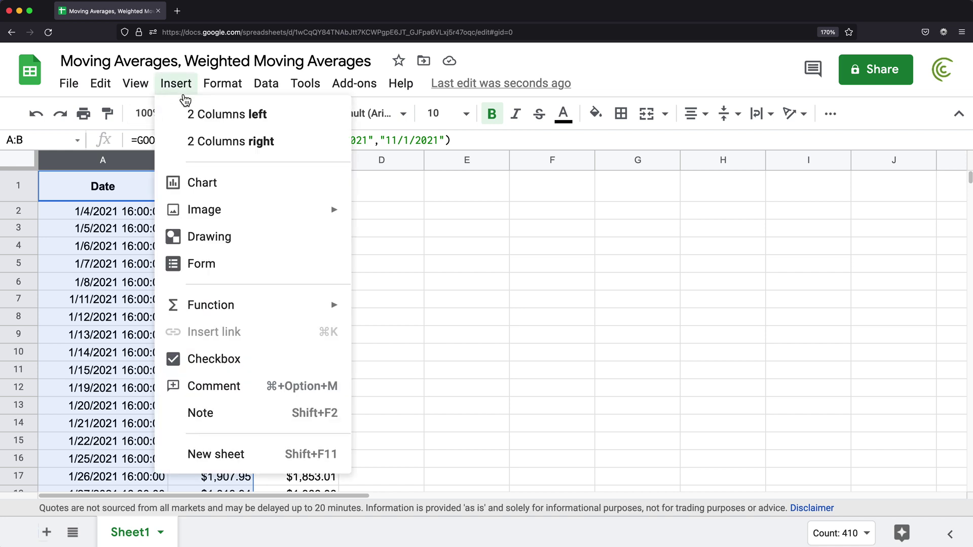
pyautogui.click(229, 188)
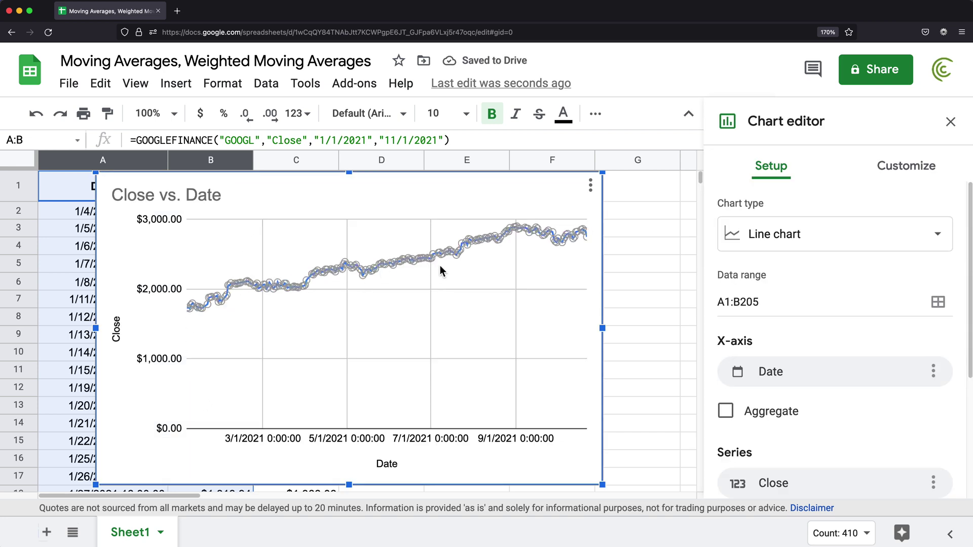
pyautogui.moveTo(604, 332); pyautogui.dragTo(666, 333)
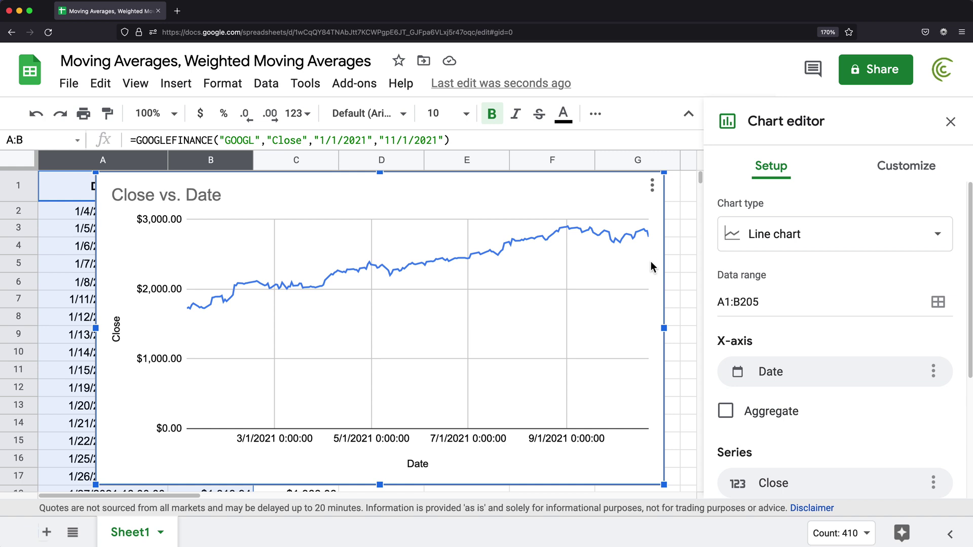
# Step: Replace the Close vs. Date chart with an enlarged line chart of columns A:C, including the 7 Day Moving Average
pyautogui.click(652, 186)
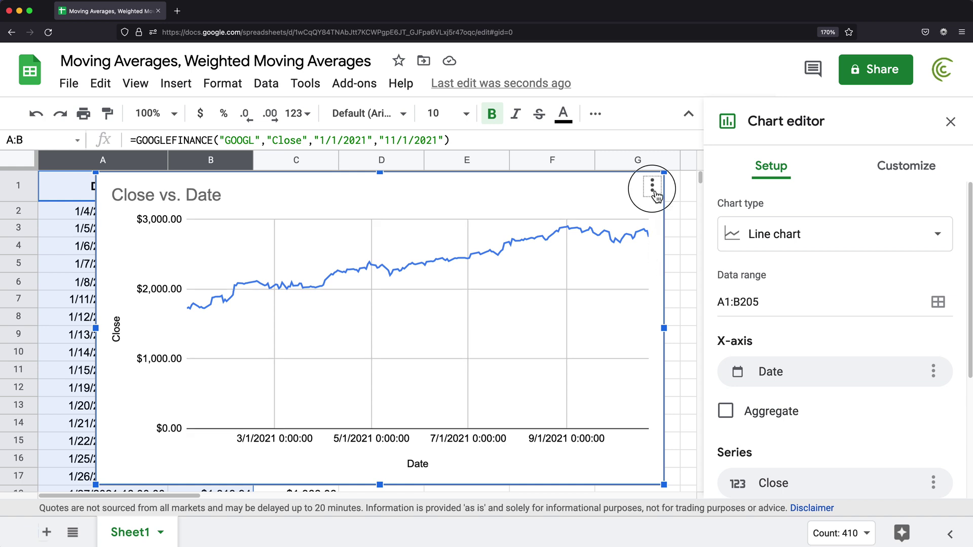
pyautogui.click(601, 241)
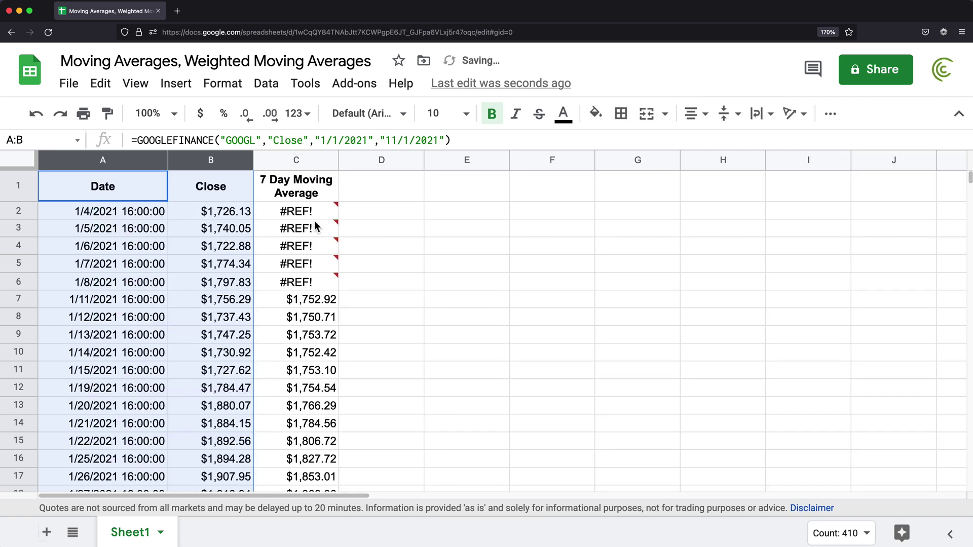
pyautogui.click(104, 206)
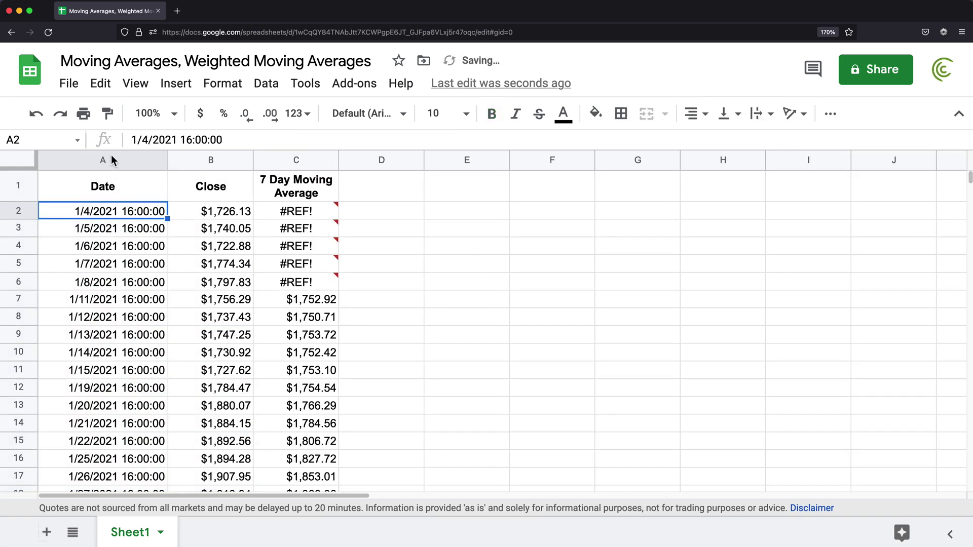
pyautogui.moveTo(111, 160); pyautogui.dragTo(297, 161)
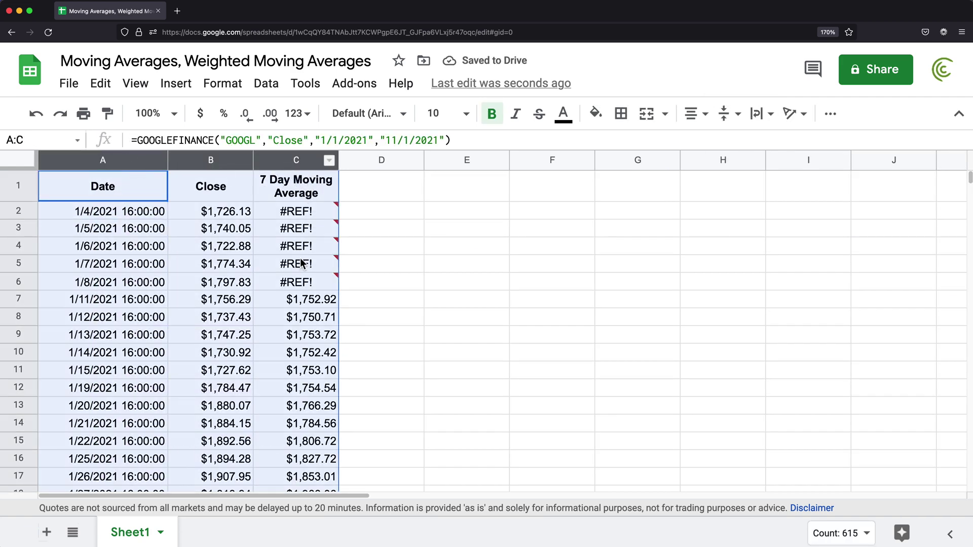
pyautogui.click(176, 83)
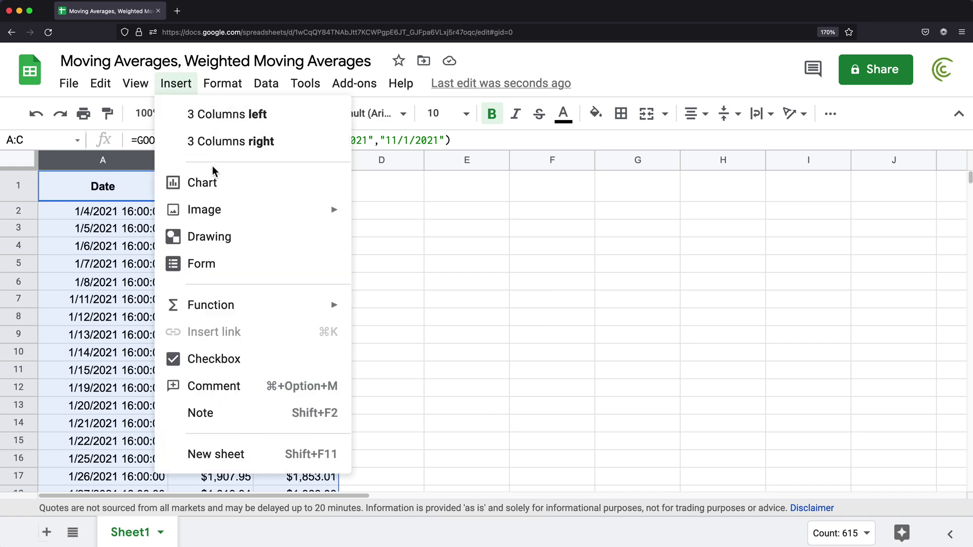
pyautogui.click(212, 184)
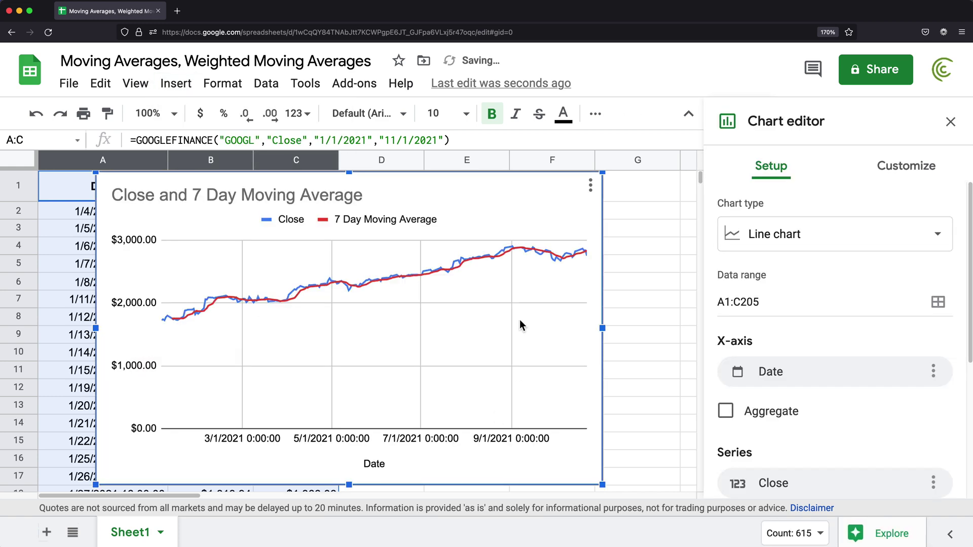
pyautogui.moveTo(603, 485); pyautogui.dragTo(656, 532)
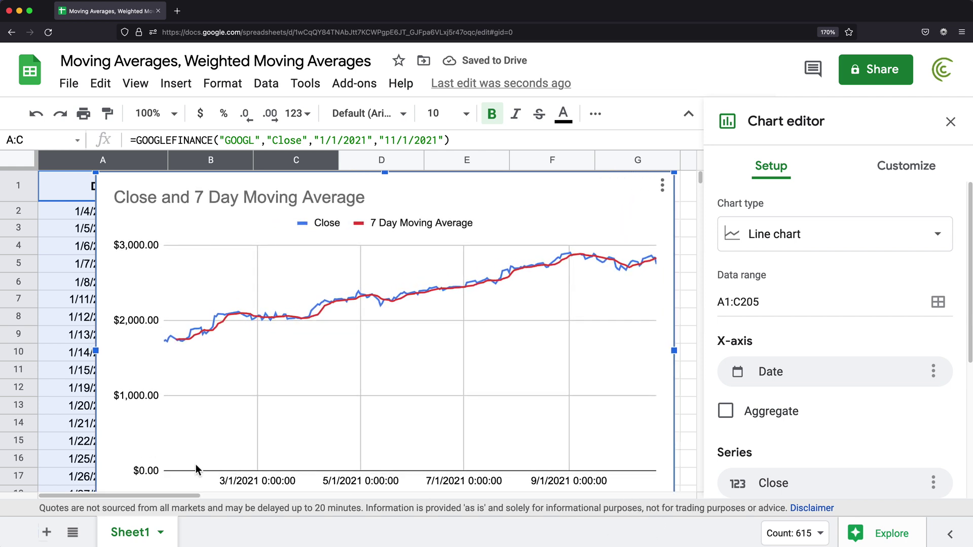
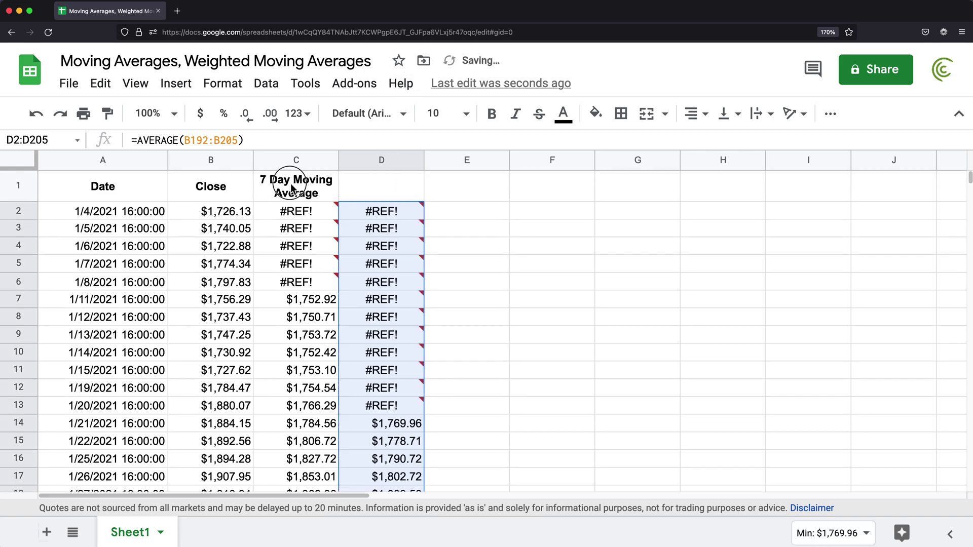
# Step: Copy the header from C1 into D1 and change it to "14 Day Moving Average"
pyautogui.click(294, 191)
pyautogui.hotkey('ctrl', 'c')
pyautogui.click(376, 188)
pyautogui.hotkey('ctrl', 'v')
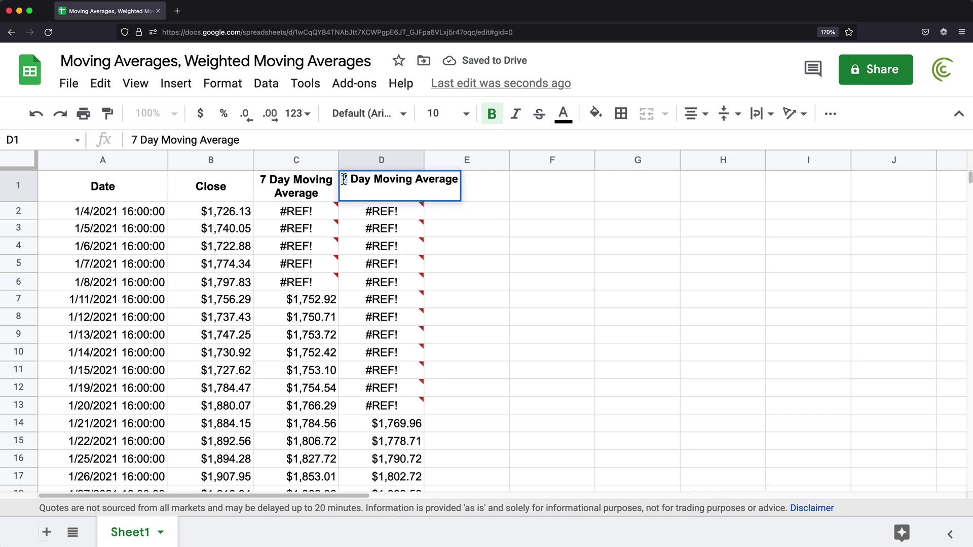
pyautogui.press('BackSpace')
pyautogui.write('14')
pyautogui.press('Return')
pyautogui.click(400, 191)
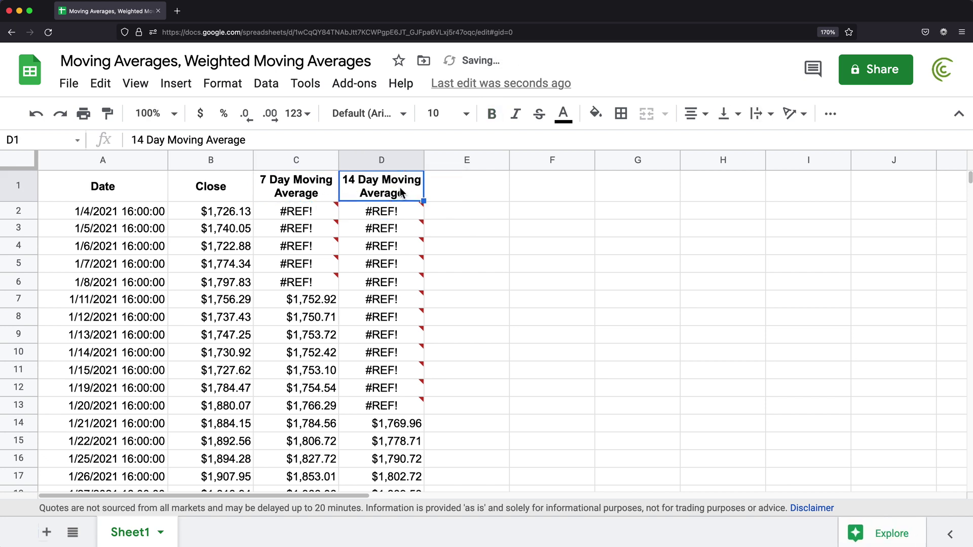
# Step: Insert a line chart of columns A:D with the closing price and both moving averages, and enlarge it
pyautogui.click(263, 184)
pyautogui.click(205, 194)
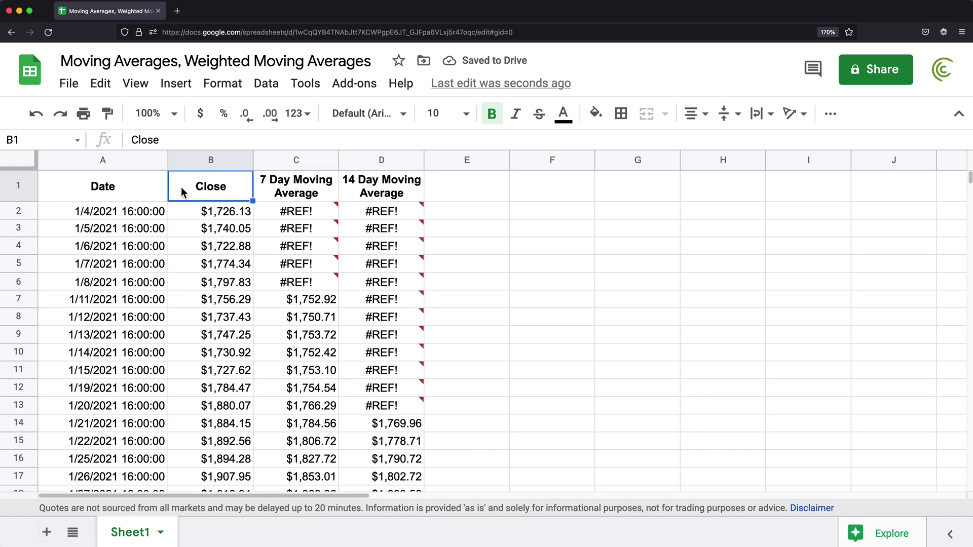
pyautogui.moveTo(117, 161); pyautogui.dragTo(361, 162)
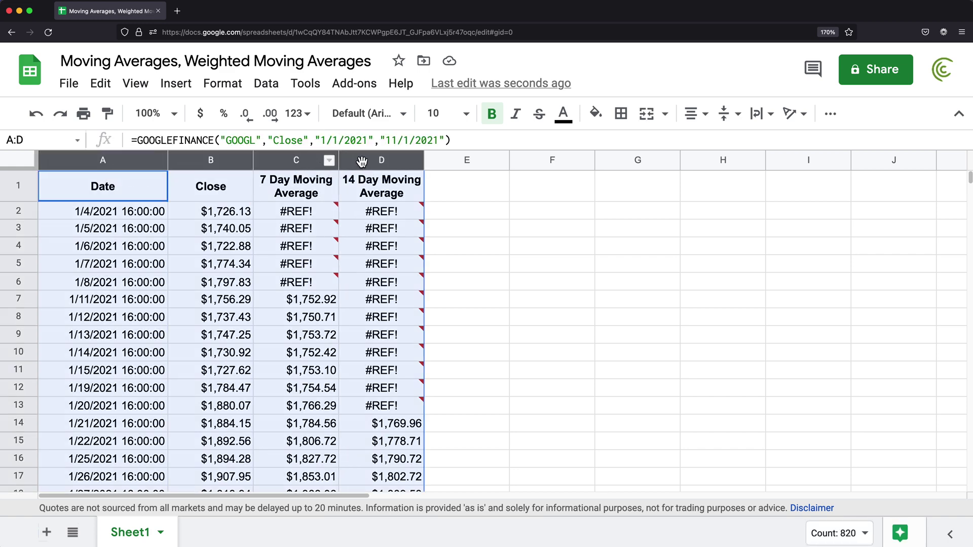
pyautogui.click(176, 83)
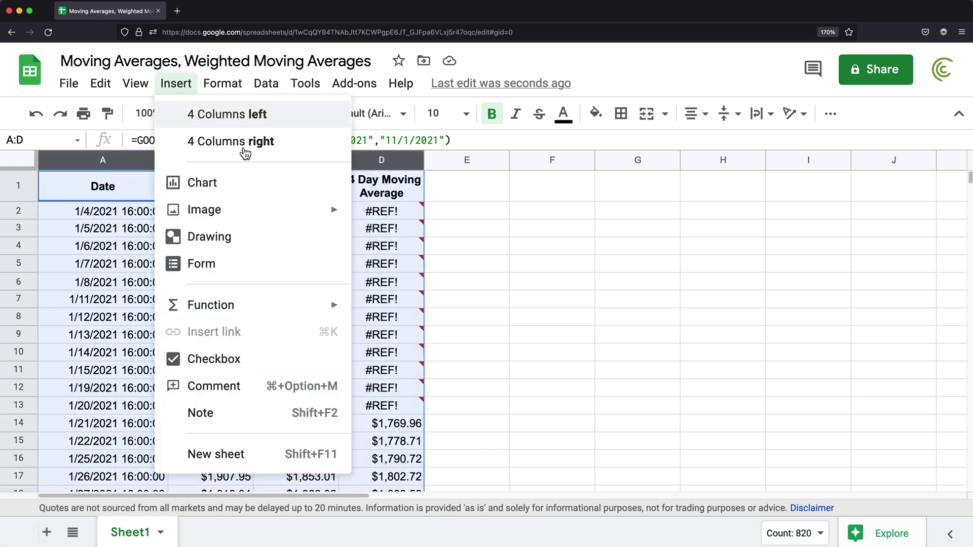
pyautogui.click(238, 193)
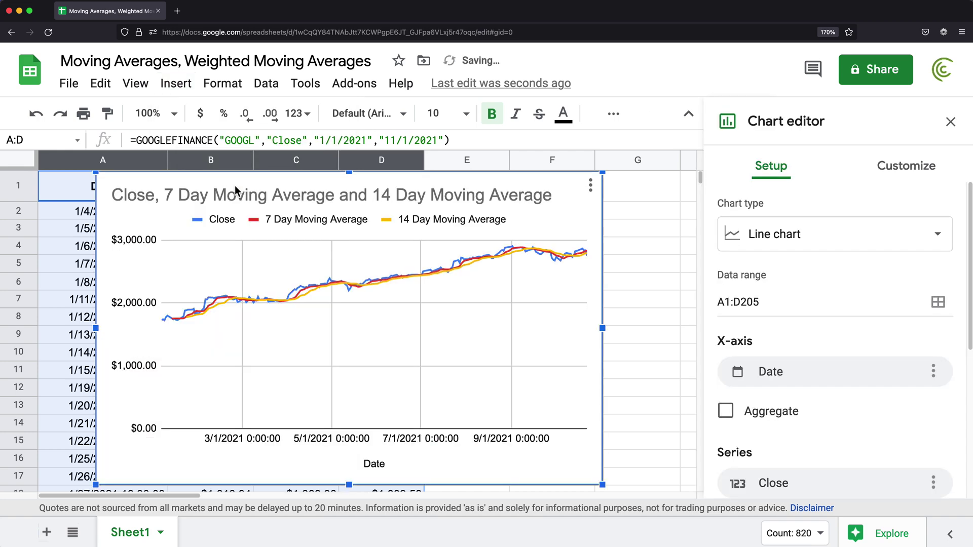
pyautogui.moveTo(612, 488); pyautogui.dragTo(760, 495)
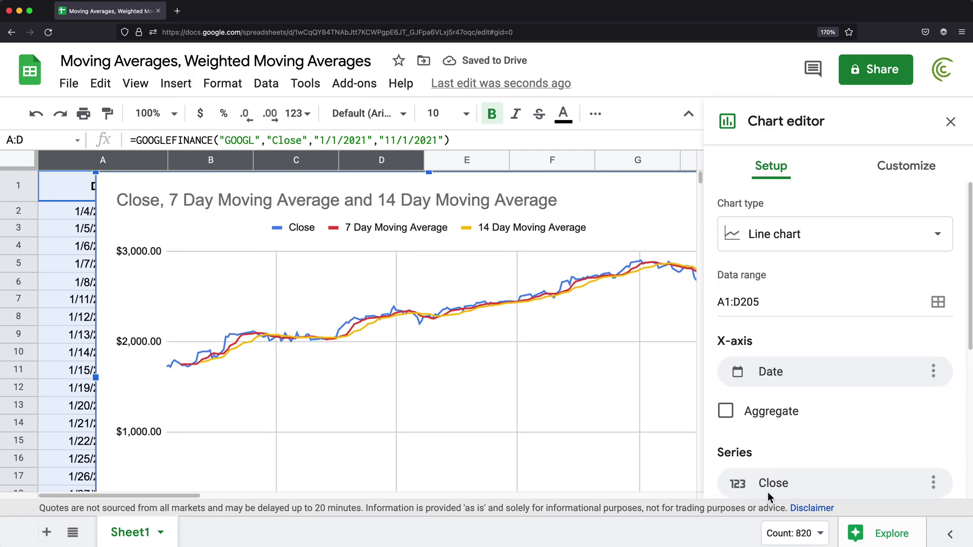
# Step: Close the chart editor and widen the chart to about the end of column J
pyautogui.click(950, 121)
pyautogui.scroll(-3, 786, 411)
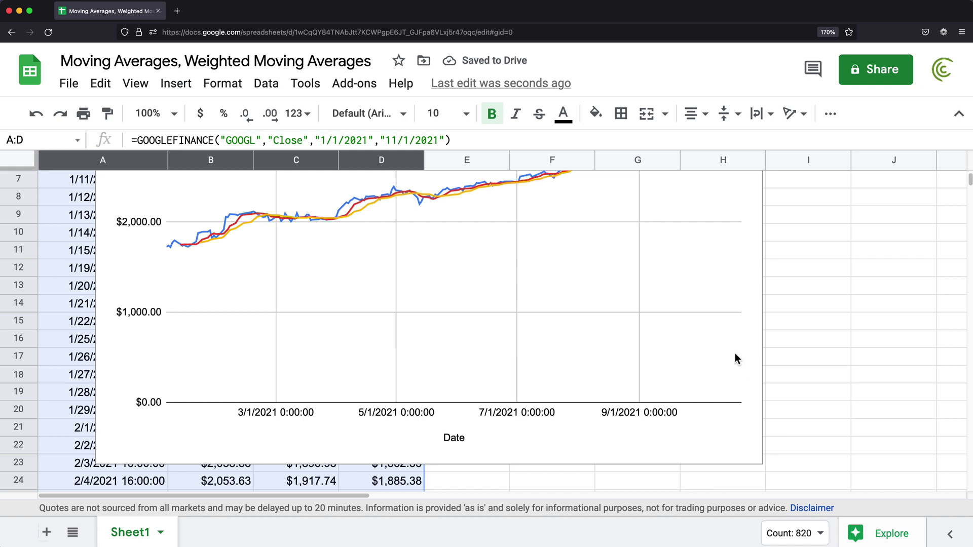
pyautogui.scroll(3, 735, 355)
pyautogui.click(764, 378)
pyautogui.moveTo(764, 378); pyautogui.dragTo(933, 379)
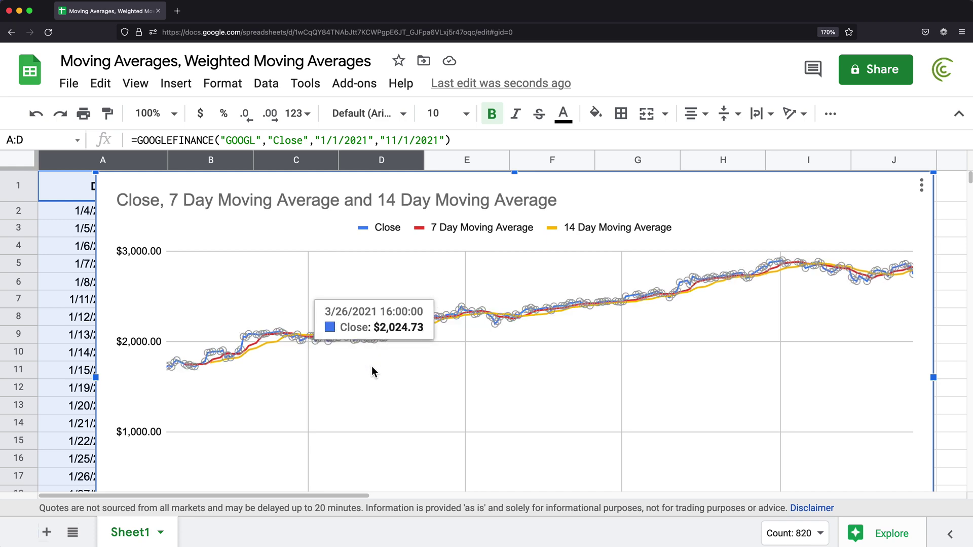
# Step: Delete the chart of the closing price with the 7-day and 14-day moving averages
pyautogui.moveTo(397, 331)
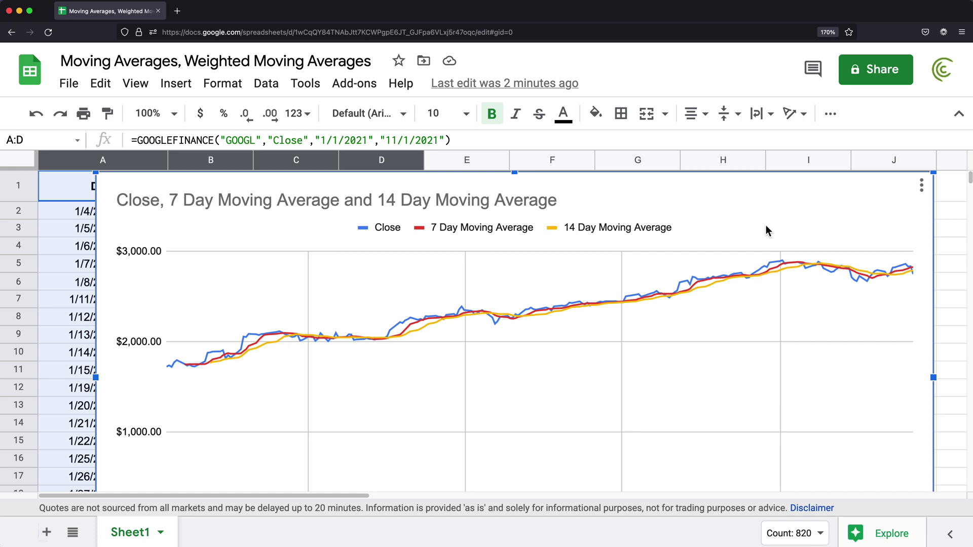
pyautogui.click(921, 185)
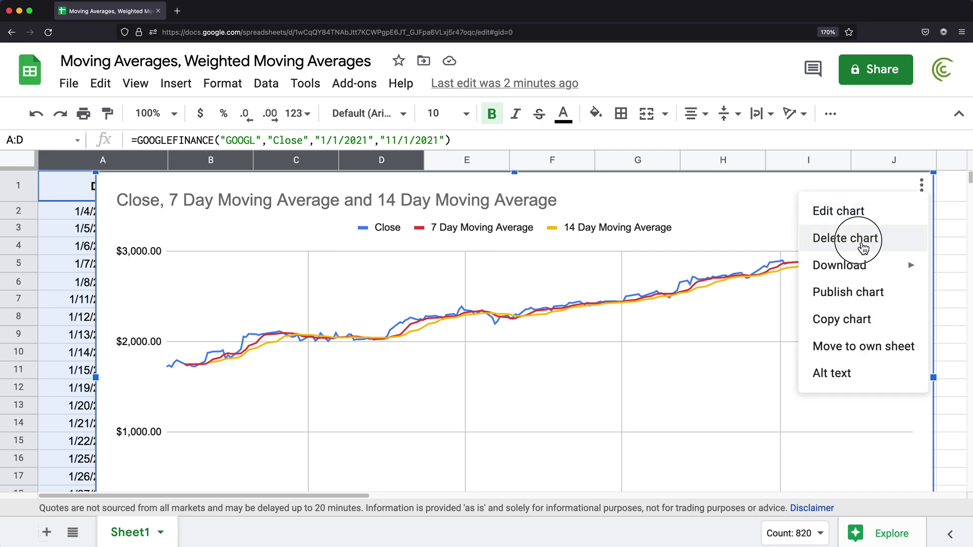
pyautogui.click(862, 238)
# Step: Change the average formula in D205 to cover only the last four closing prices, B202:B205
pyautogui.click(394, 282)
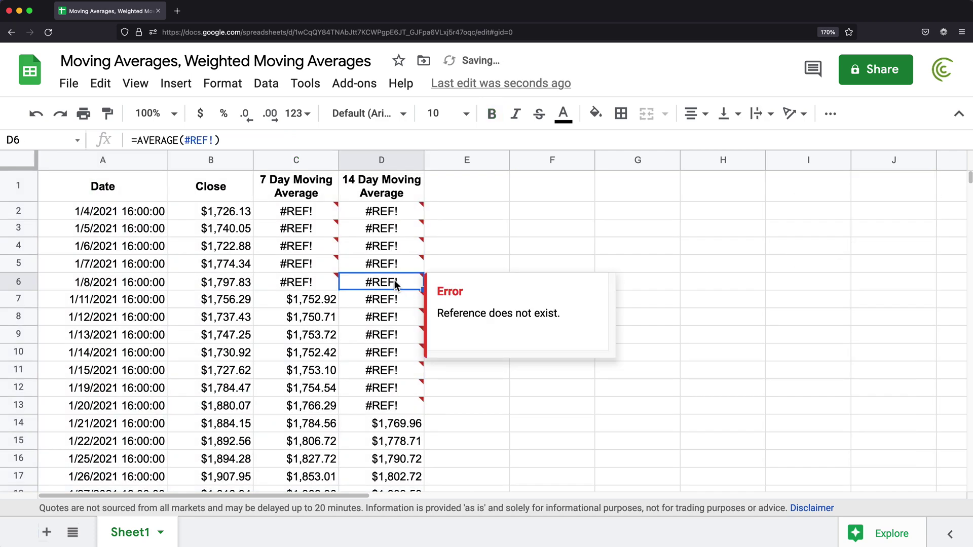
pyautogui.press('super+Down')
pyautogui.press('Down')
pyautogui.press('Up')
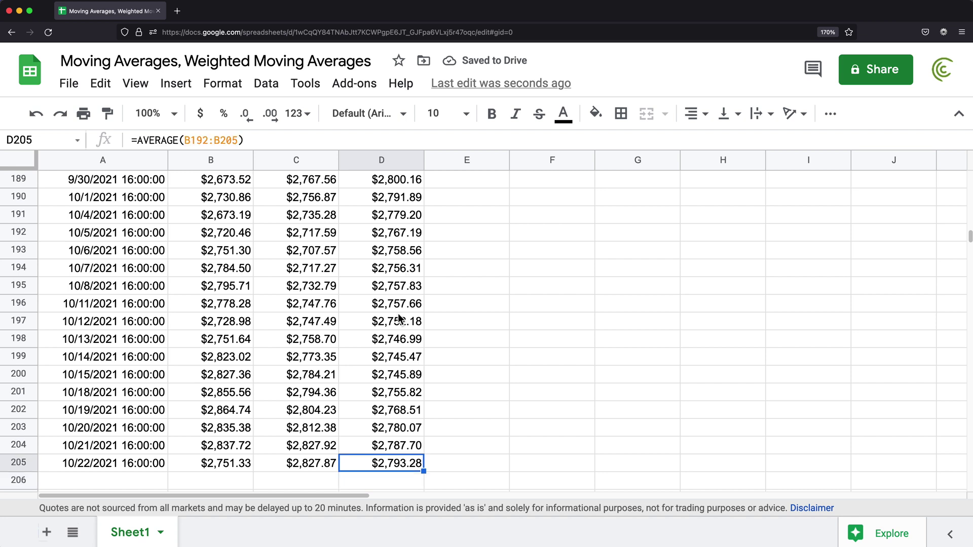
pyautogui.click(375, 463)
pyautogui.doubleClick(375, 462)
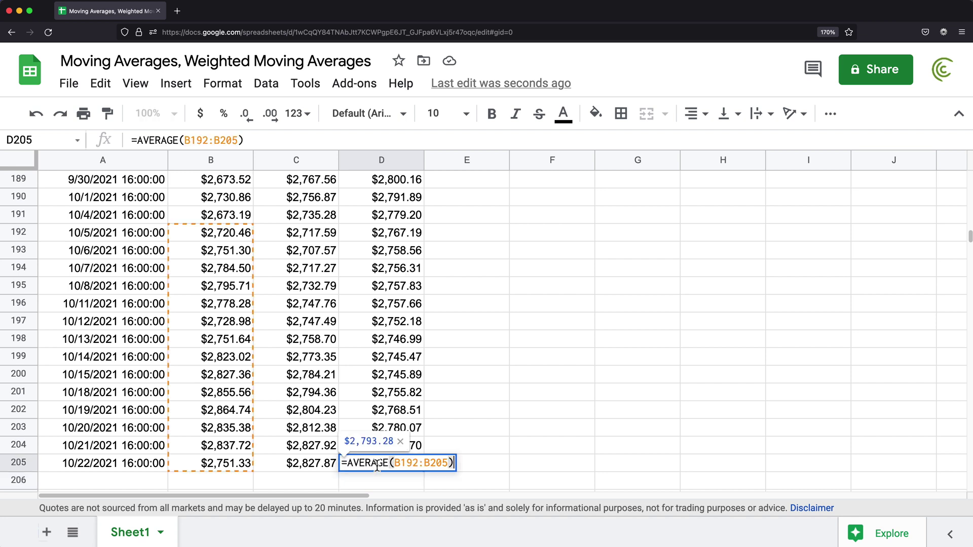
pyautogui.moveTo(394, 463); pyautogui.dragTo(449, 463)
pyautogui.press('BackSpace')
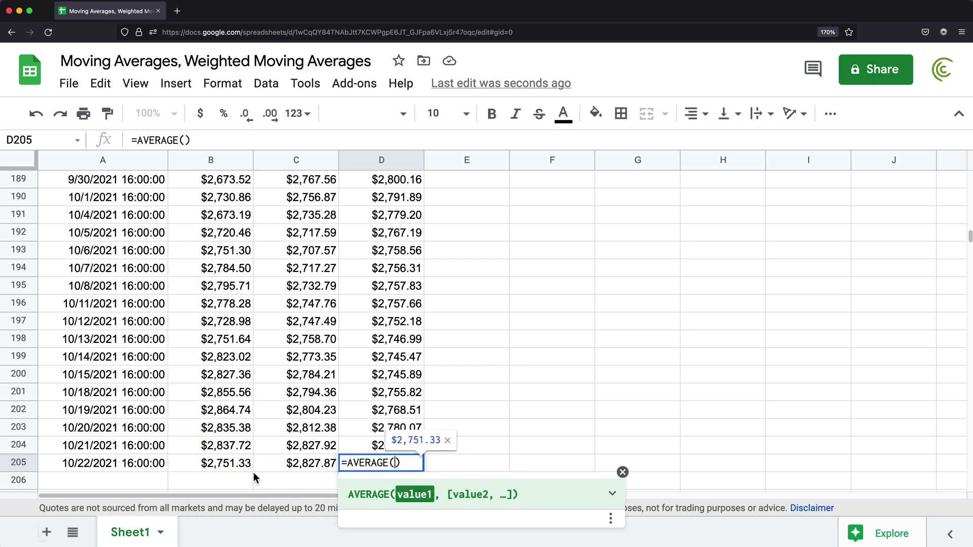
pyautogui.moveTo(238, 464); pyautogui.dragTo(246, 427)
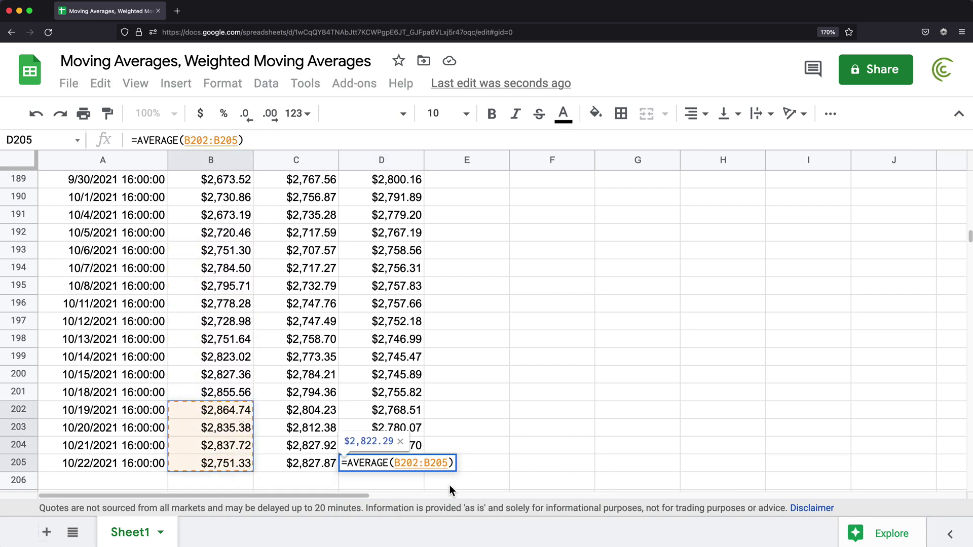
pyautogui.press('Return')
# Step: Fill the four-row average from D205 up to D2 and change the D1 header to "4 Day Moving Average"
pyautogui.click(418, 467)
pyautogui.moveTo(418, 468); pyautogui.dragTo(406, 212)
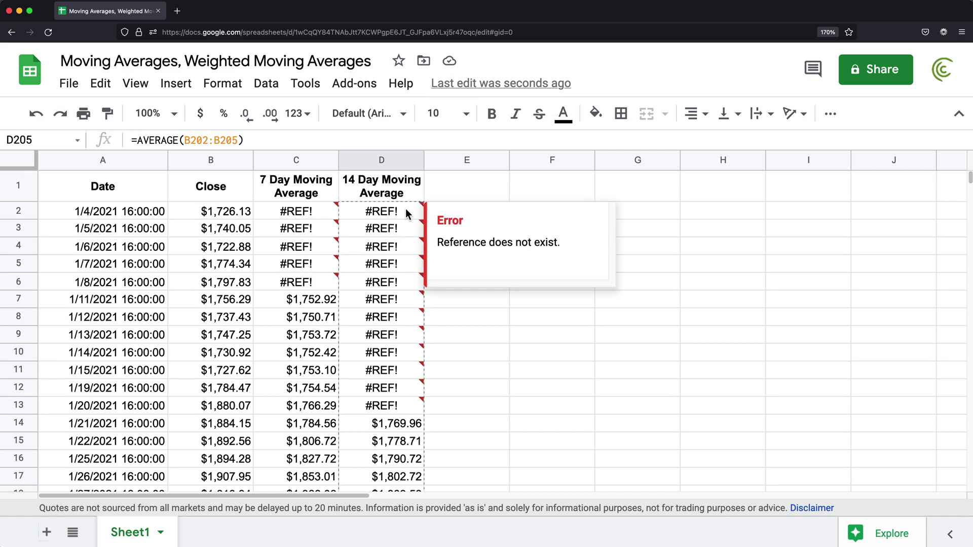
pyautogui.doubleClick(340, 186)
pyautogui.write('4')
pyautogui.press('Return')
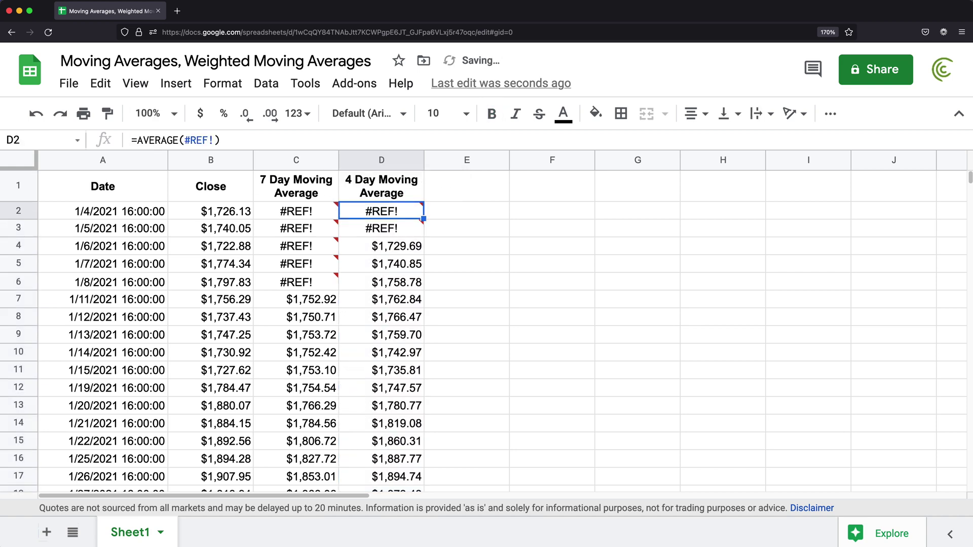
# Step: Insert a chart of the date, closing price, 7-day and 4-day moving average columns A:D and close its editor
pyautogui.press('Down')
pyautogui.press('Down')
pyautogui.press('Down')
pyautogui.moveTo(102, 160); pyautogui.dragTo(385, 162)
pyautogui.click(176, 83)
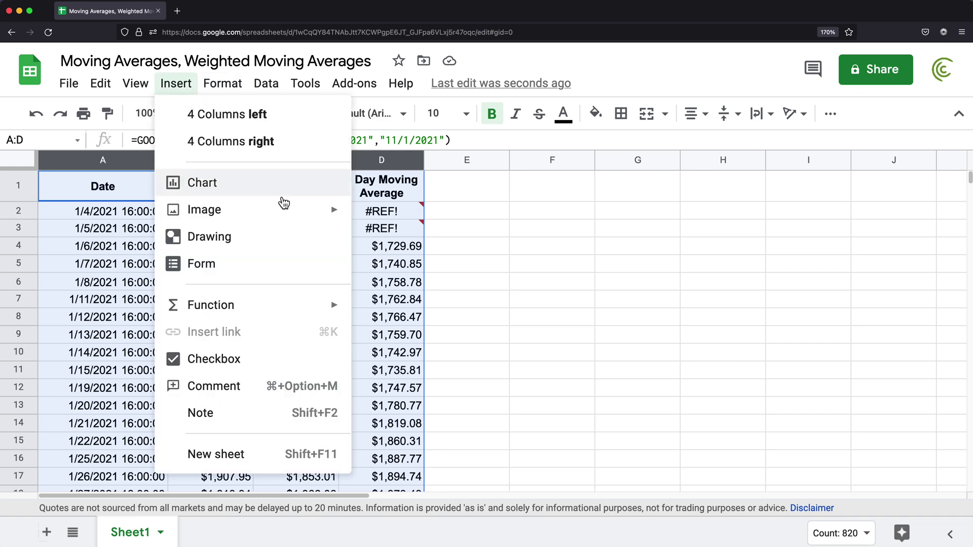
pyautogui.click(231, 183)
pyautogui.press('Escape')
# Step: Widen the moving average chart to just past column J and stretch its height down beyond row 17
pyautogui.click(584, 315)
pyautogui.moveTo(602, 328); pyautogui.dragTo(956, 328)
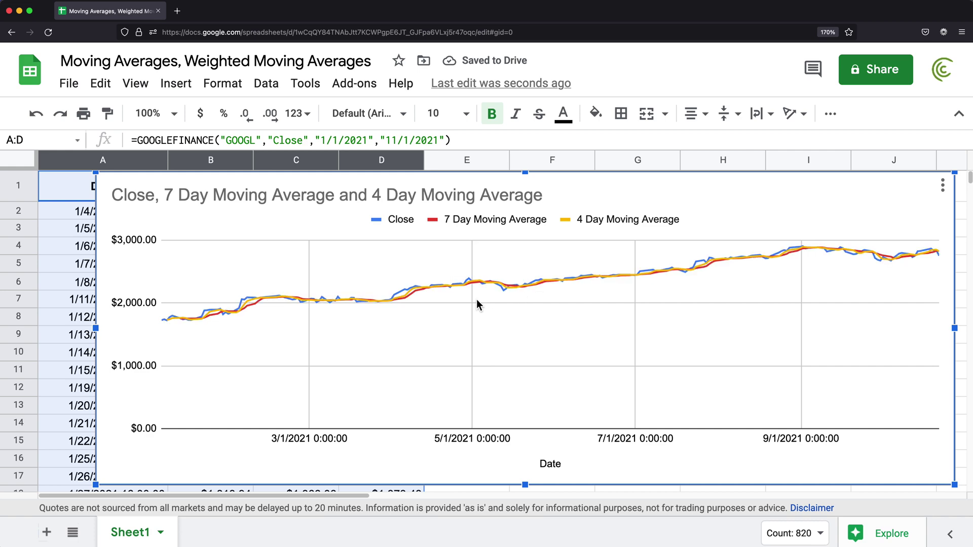
pyautogui.moveTo(525, 485); pyautogui.dragTo(525, 542)
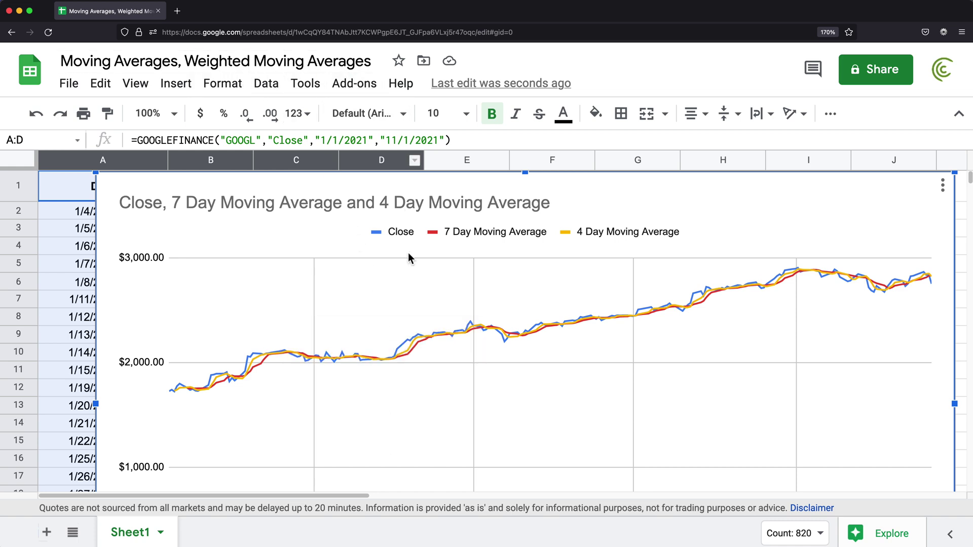
# Step: Delete the chart of the closing price with the 7-day and 4-day moving averages
pyautogui.moveTo(407, 358)
pyautogui.click(941, 197)
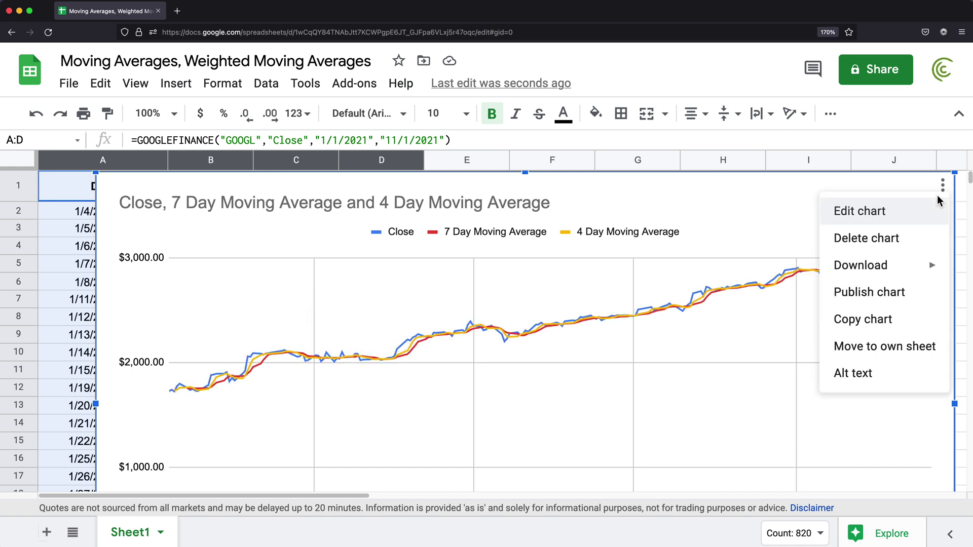
pyautogui.click(913, 249)
# Step: Delete column D containing the 4 Day Moving Average
pyautogui.click(391, 300)
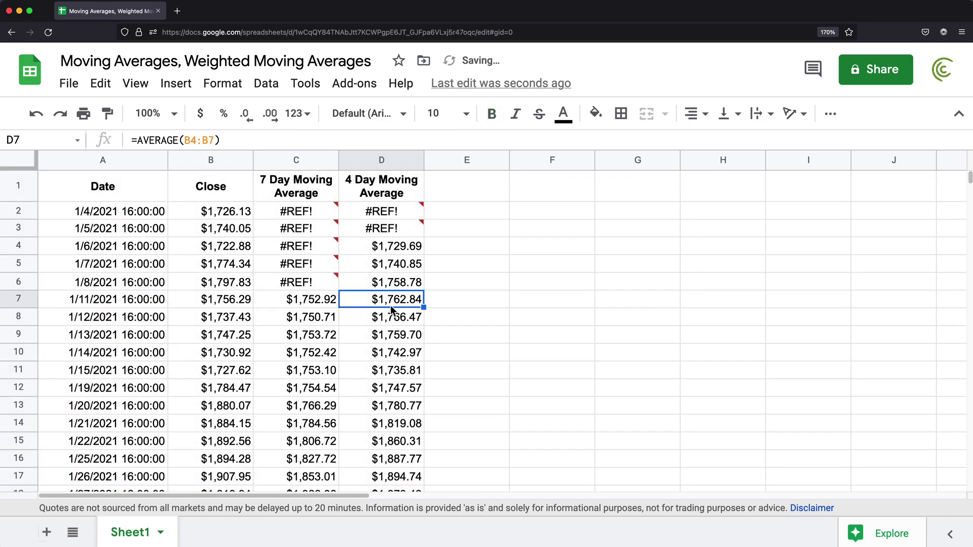
pyautogui.press('super+Down')
pyautogui.scroll(10, 388, 253)
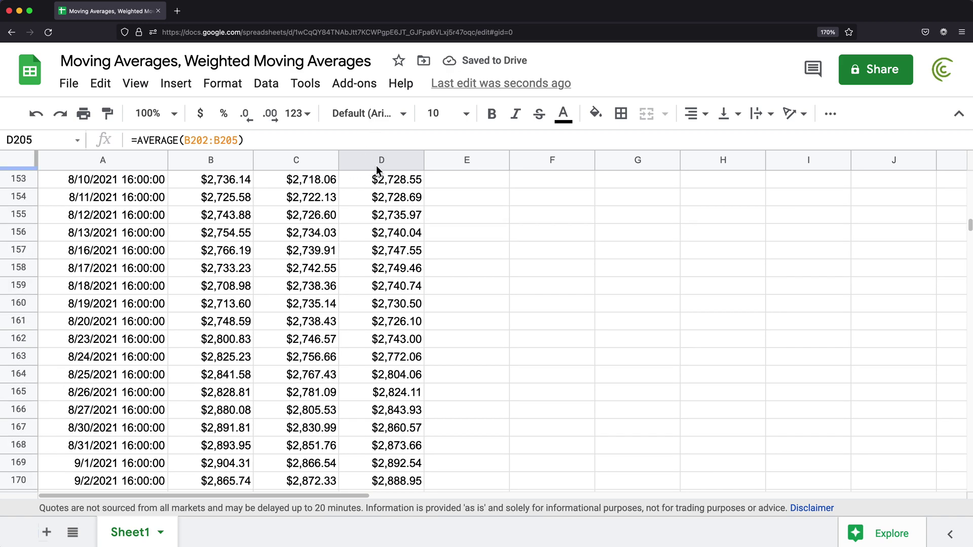
pyautogui.rightClick(382, 162)
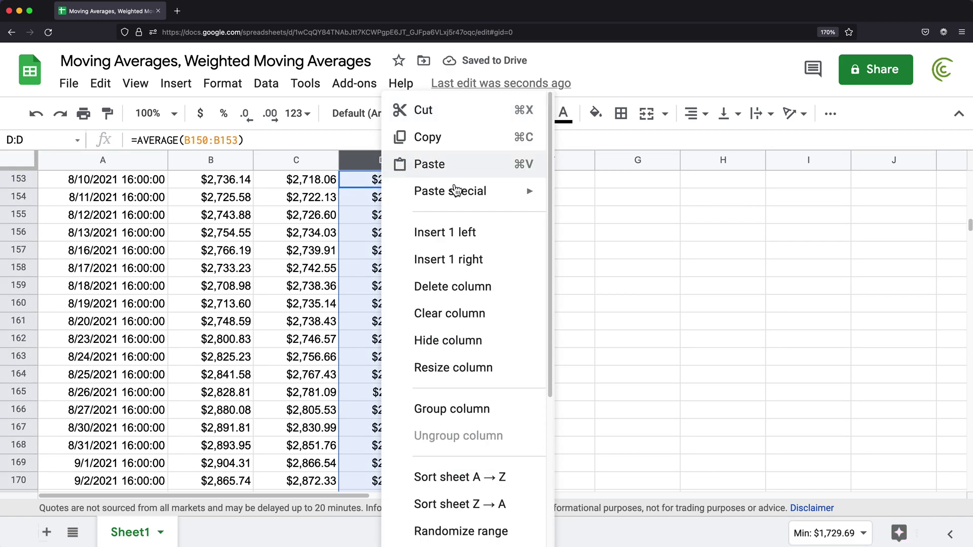
pyautogui.click(466, 286)
# Step: Apply a light orange fill color to the whole 7 Day Moving Average column C
pyautogui.click(315, 302)
pyautogui.press('super+Up')
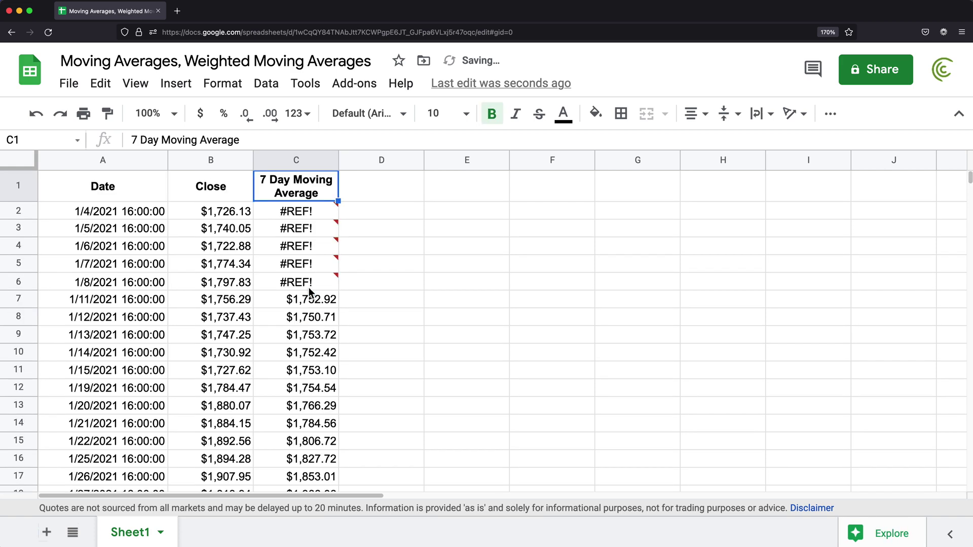
pyautogui.click(289, 369)
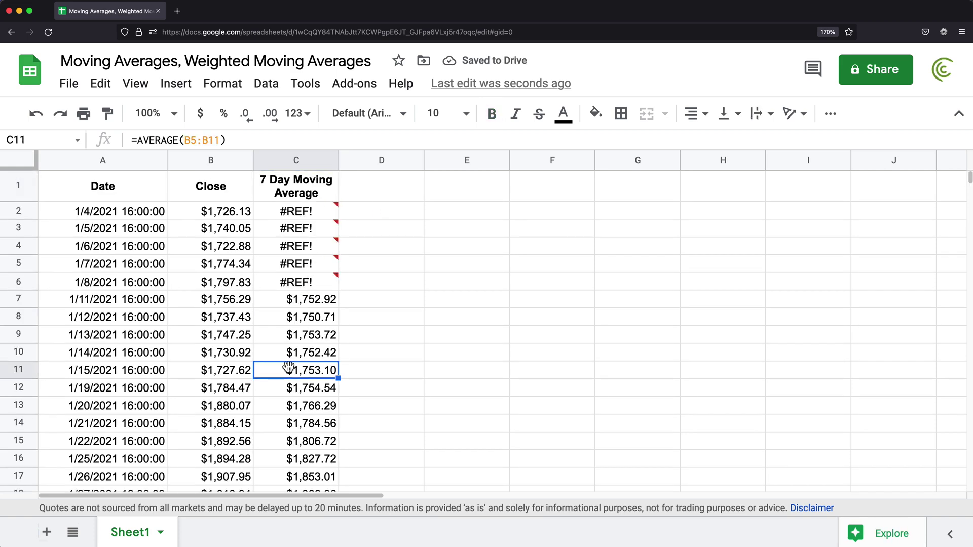
pyautogui.press('super+Down')
pyautogui.scroll(-1, 311, 373)
pyautogui.moveTo(309, 304); pyautogui.dragTo(321, 425)
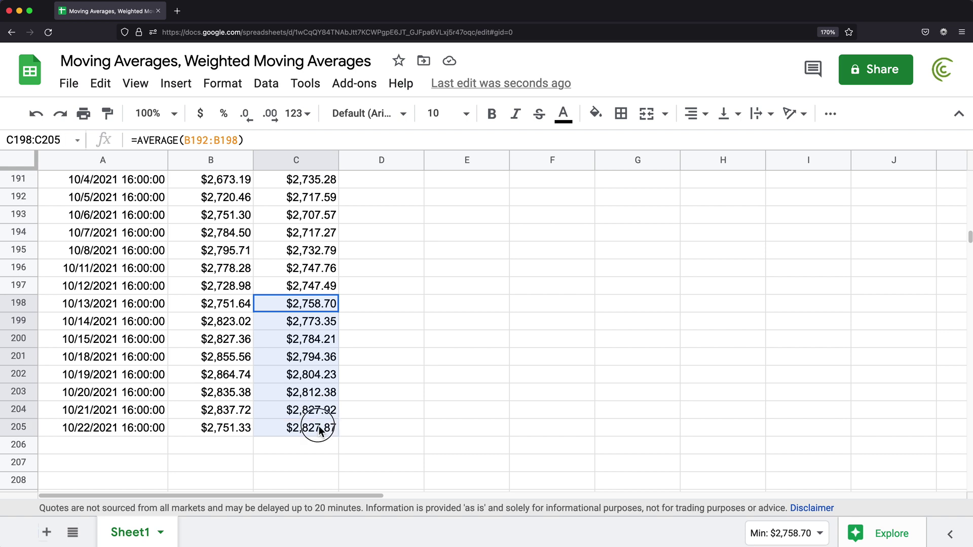
pyautogui.click(302, 161)
pyautogui.click(596, 113)
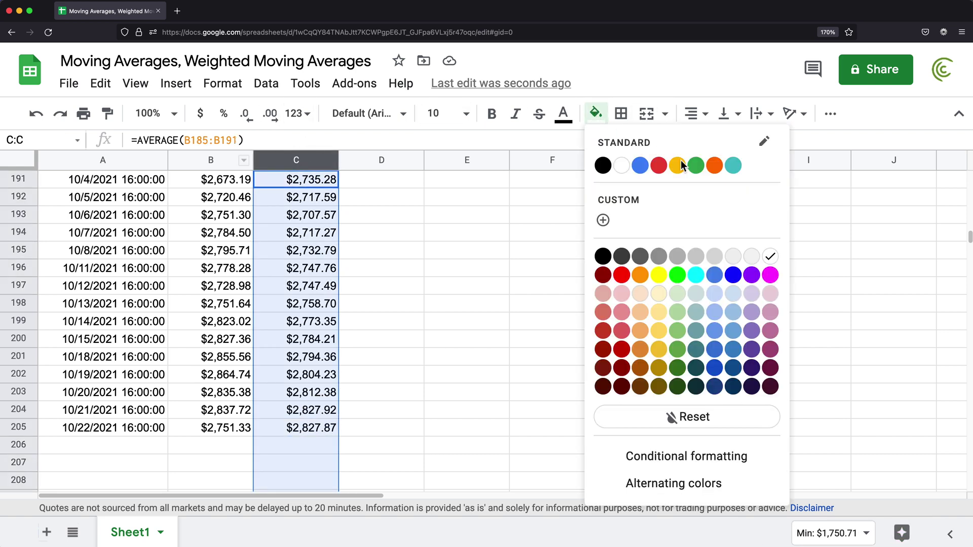
pyautogui.click(641, 310)
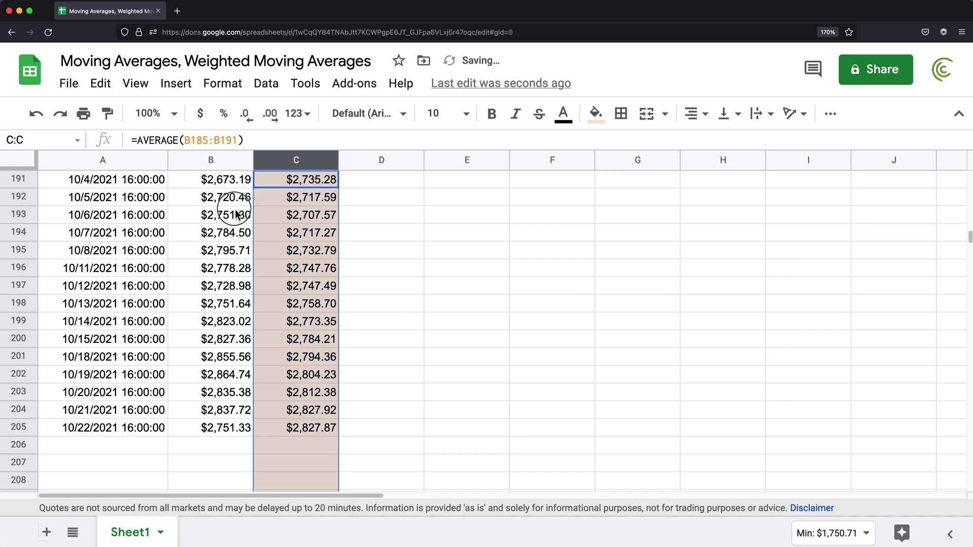
# Step: Highlight recent closing prices in column B, ending with the last seven, B199:B205
pyautogui.moveTo(236, 215); pyautogui.dragTo(215, 415)
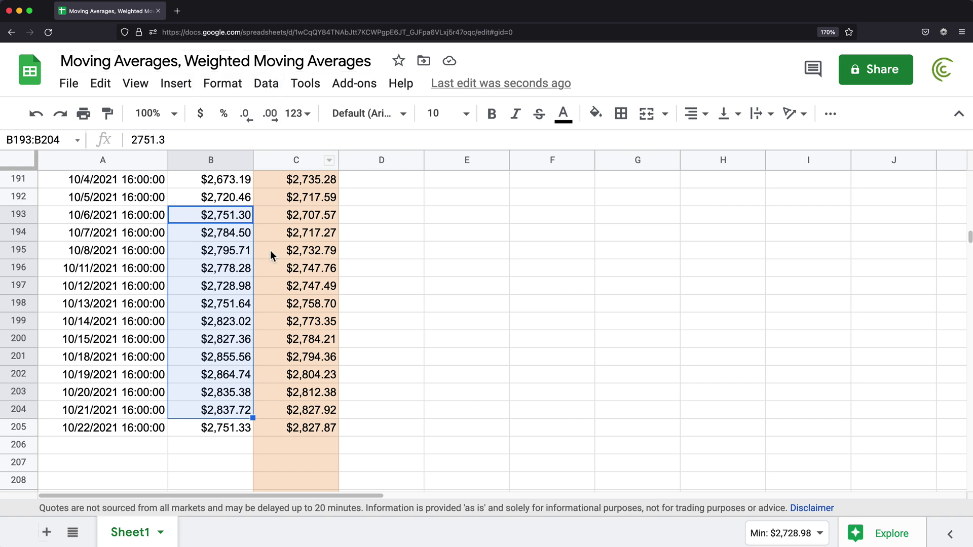
pyautogui.click(236, 431)
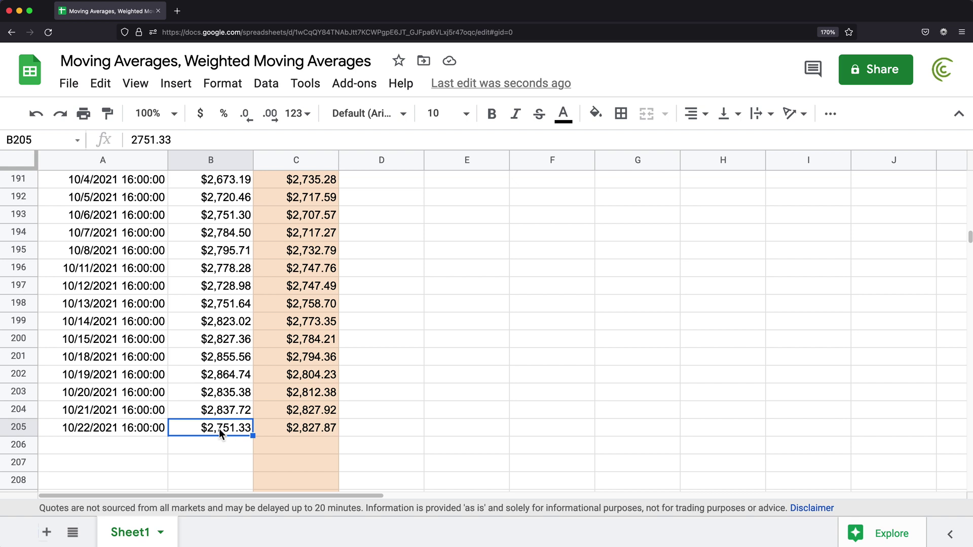
pyautogui.click(233, 417)
pyautogui.keyDown('shift'); pyautogui.click(234, 428); pyautogui.keyUp('shift')
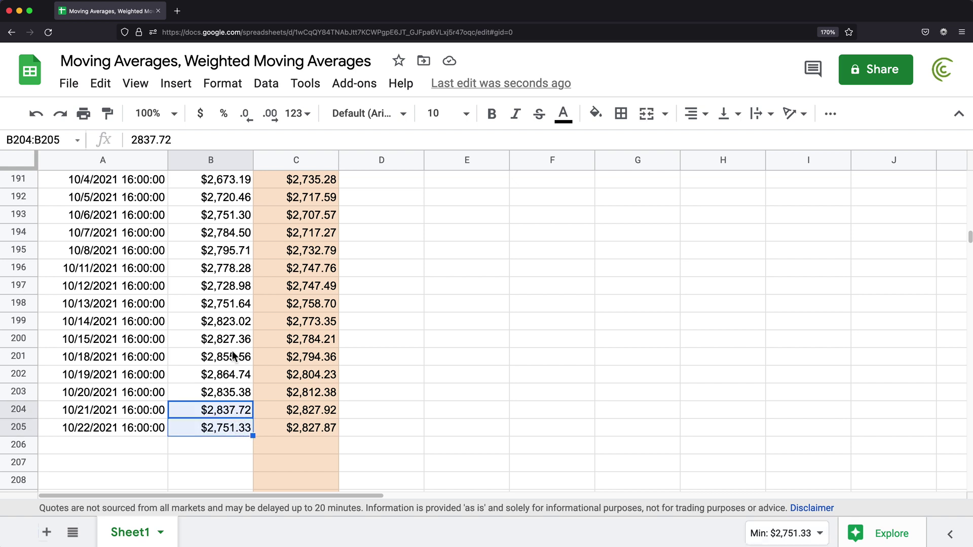
pyautogui.click(230, 322)
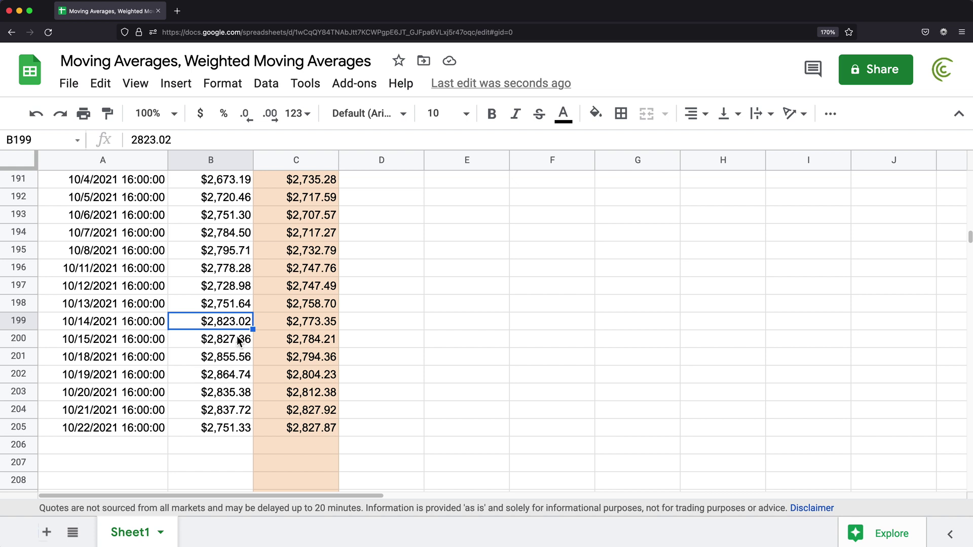
pyautogui.moveTo(226, 321); pyautogui.dragTo(225, 429)
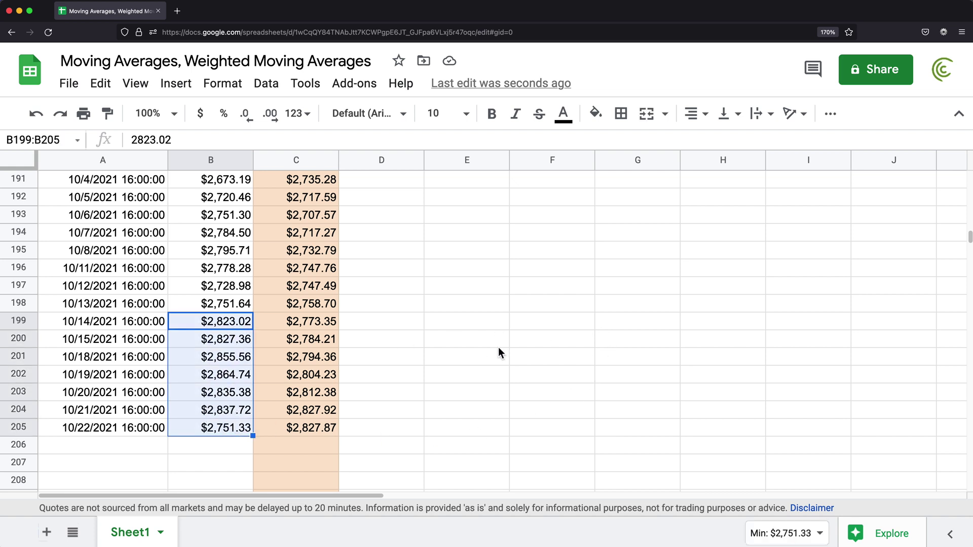
# Step: Enter the numbers 1 through 7 in F199:F205 as day weights beside the last seven closing prices
pyautogui.click(556, 323)
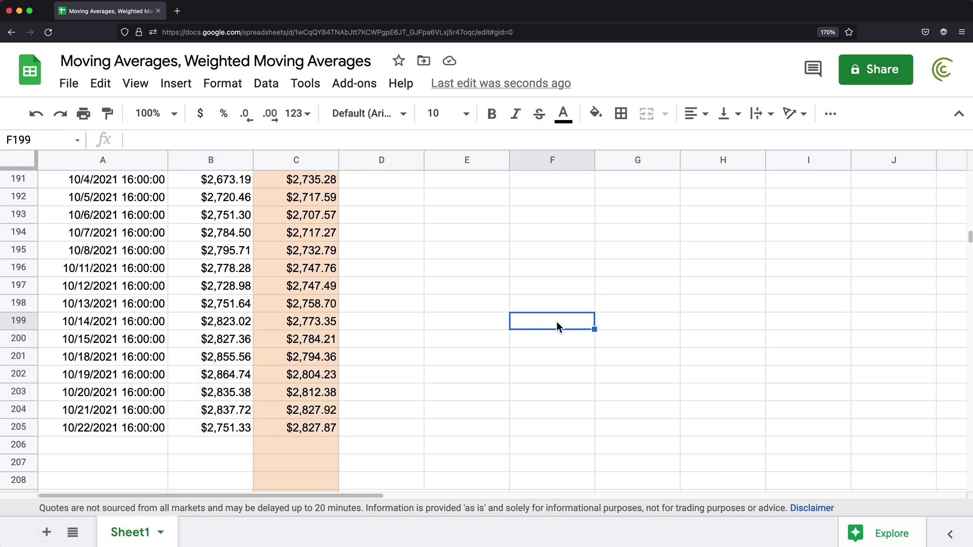
pyautogui.write('1')
pyautogui.press('Return')
pyautogui.write('2')
pyautogui.press('Return')
pyautogui.write('3')
pyautogui.press('Return')
pyautogui.write('4')
pyautogui.press('Return')
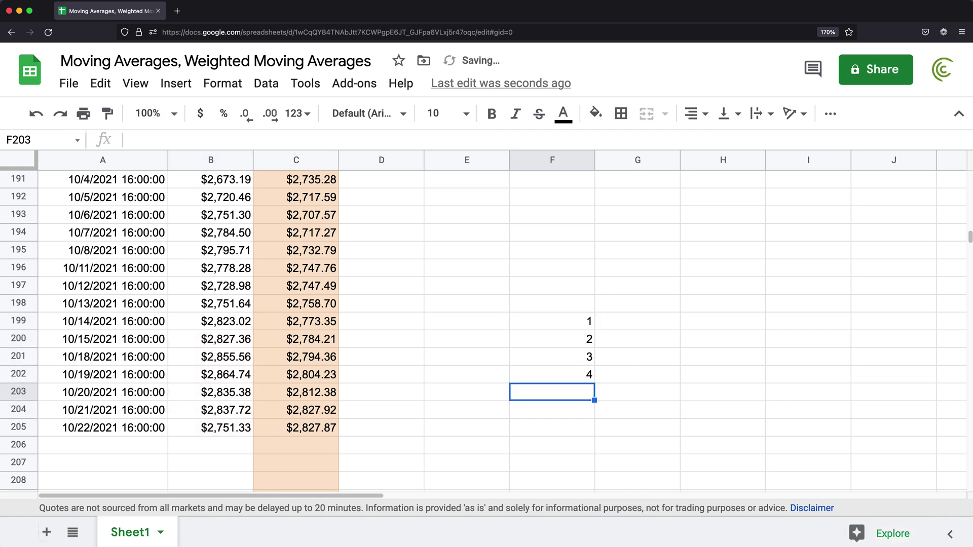
pyautogui.write('5')
pyautogui.press('Return')
pyautogui.write('6')
pyautogui.press('Return')
pyautogui.write('7')
pyautogui.press('Return')
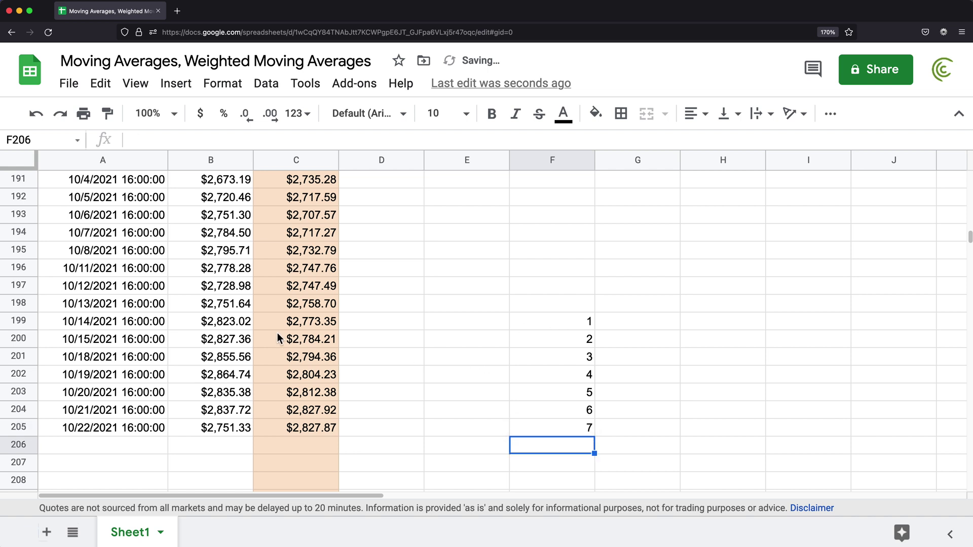
# Step: Compare the closing prices in B199:B205 with the weights in F199, F200 and F202
pyautogui.moveTo(232, 323); pyautogui.dragTo(227, 433)
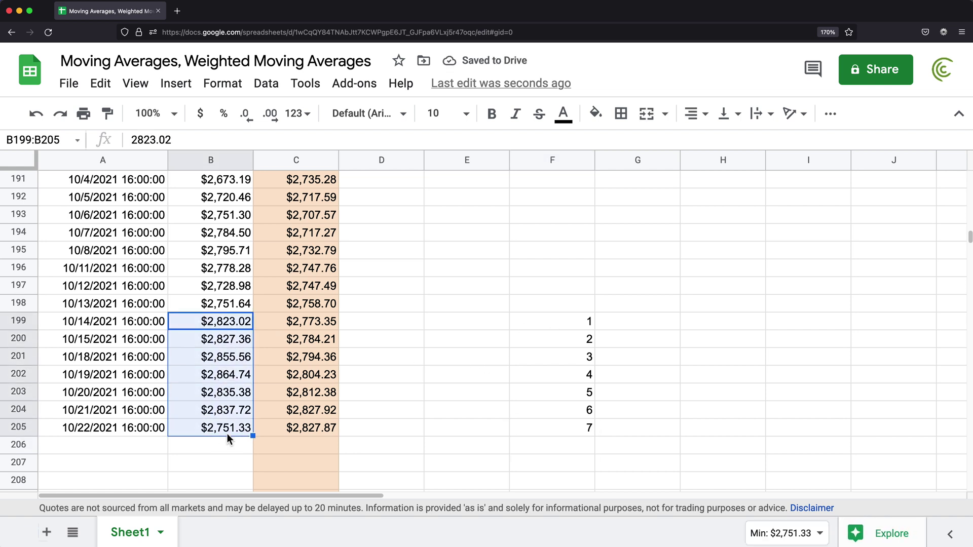
pyautogui.click(581, 320)
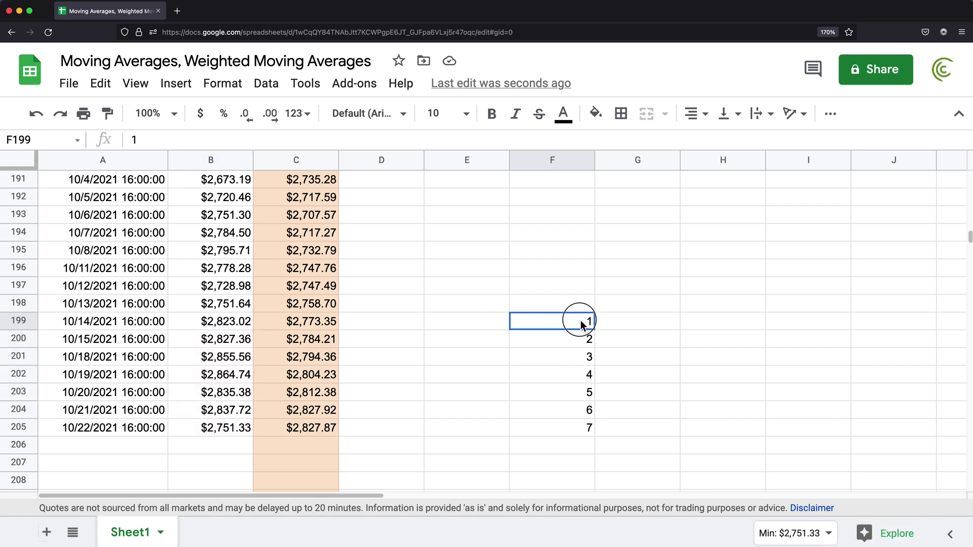
pyautogui.click(577, 342)
pyautogui.click(572, 373)
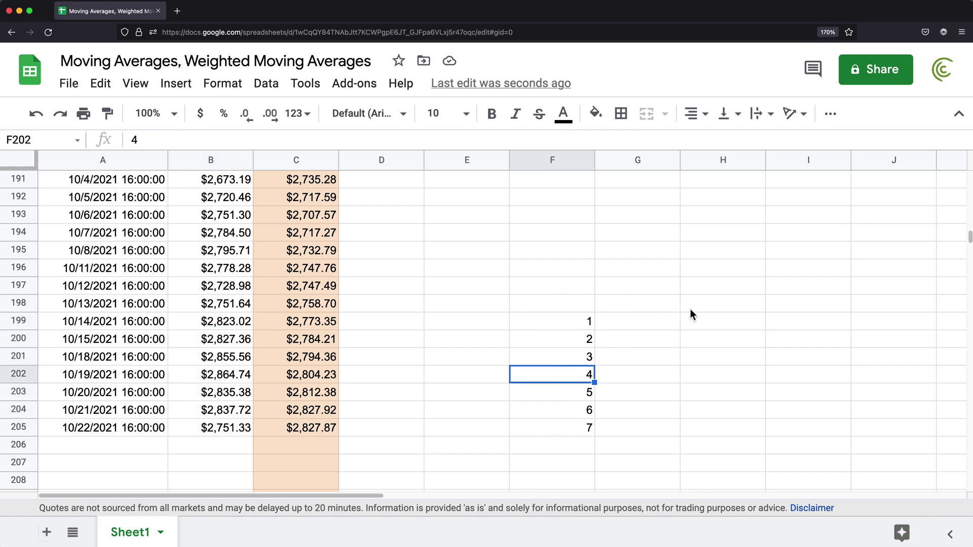
# Step: Total the seven weights in H199 with =SUM(F199:F205) and check the summed range
pyautogui.click(705, 318)
pyautogui.write('=SUM')
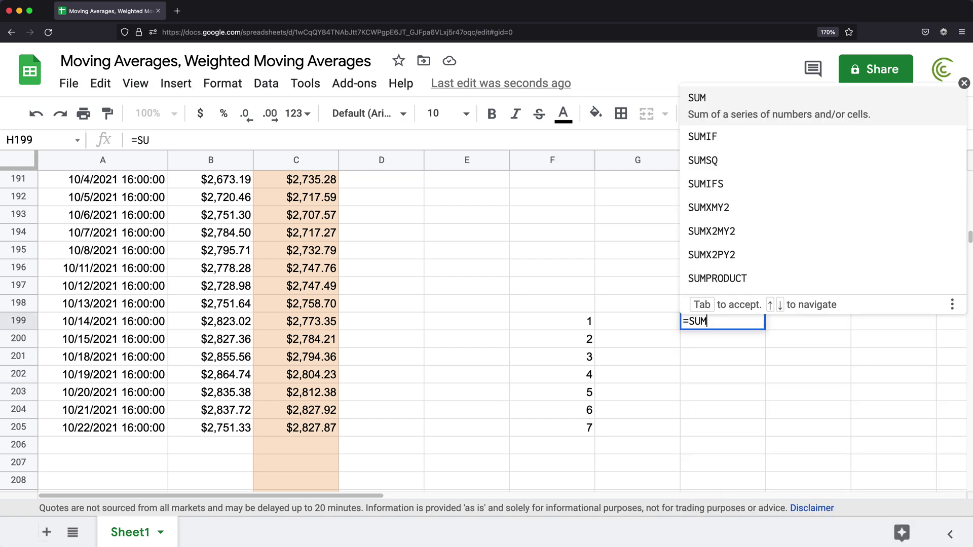
pyautogui.write('(')
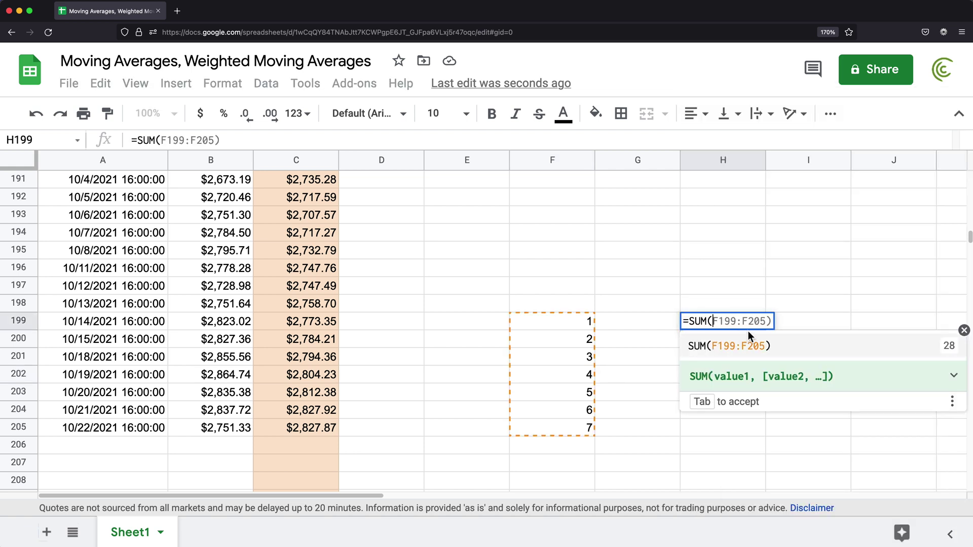
pyautogui.click(752, 345)
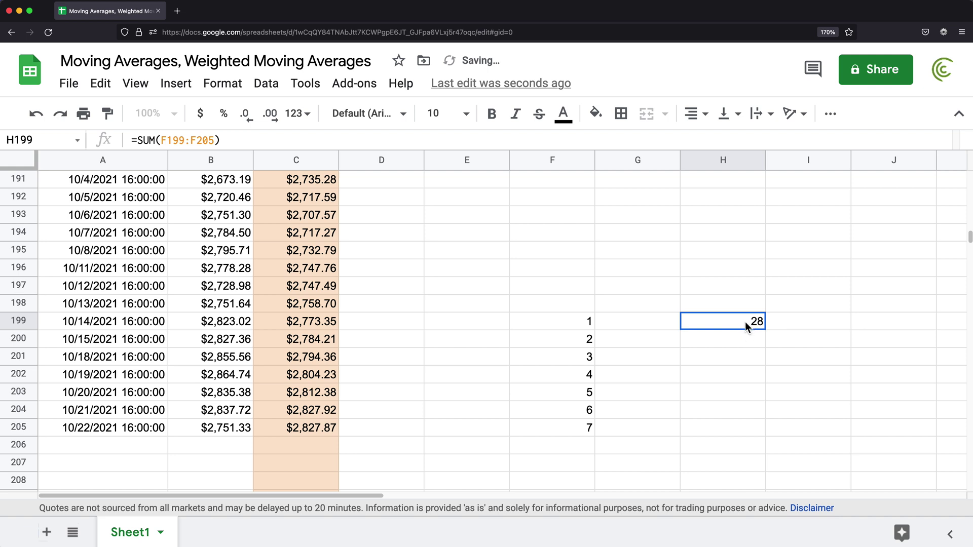
pyautogui.moveTo(552, 321); pyautogui.dragTo(552, 428)
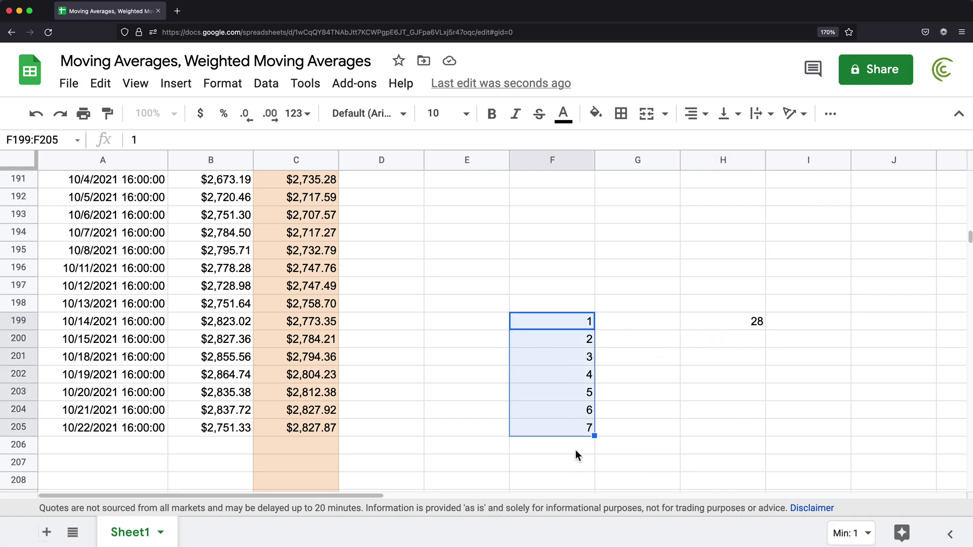
pyautogui.click(732, 324)
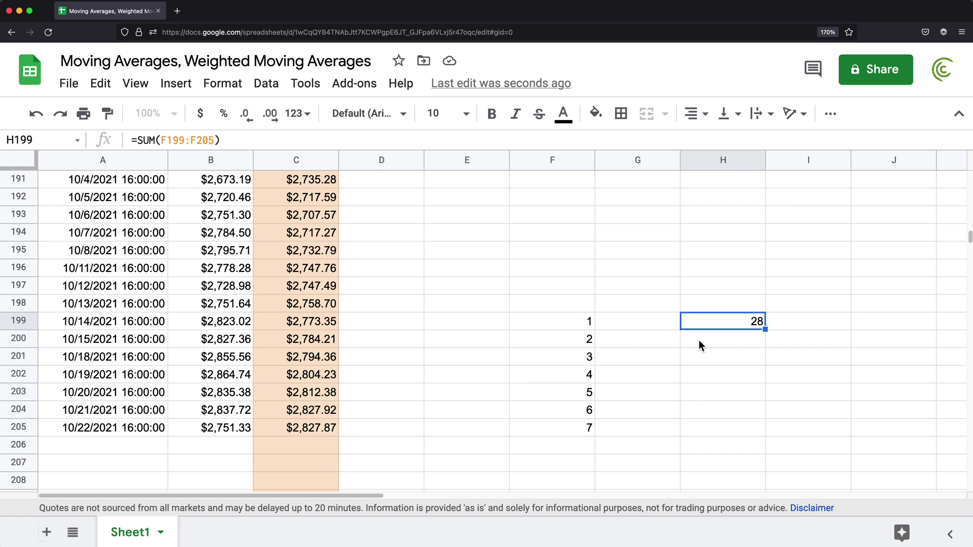
pyautogui.moveTo(570, 328); pyautogui.dragTo(575, 419)
# Step: Enter =F199/28 in G199 and accept the suggested autofill to calculate the fractional weights down to G205
pyautogui.click(632, 320)
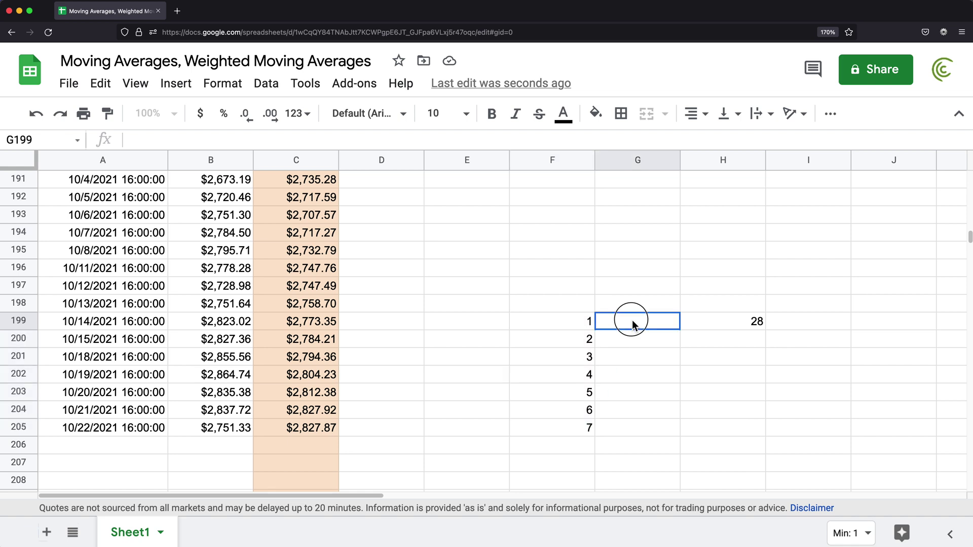
pyautogui.write('=')
pyautogui.click(562, 320)
pyautogui.write('/')
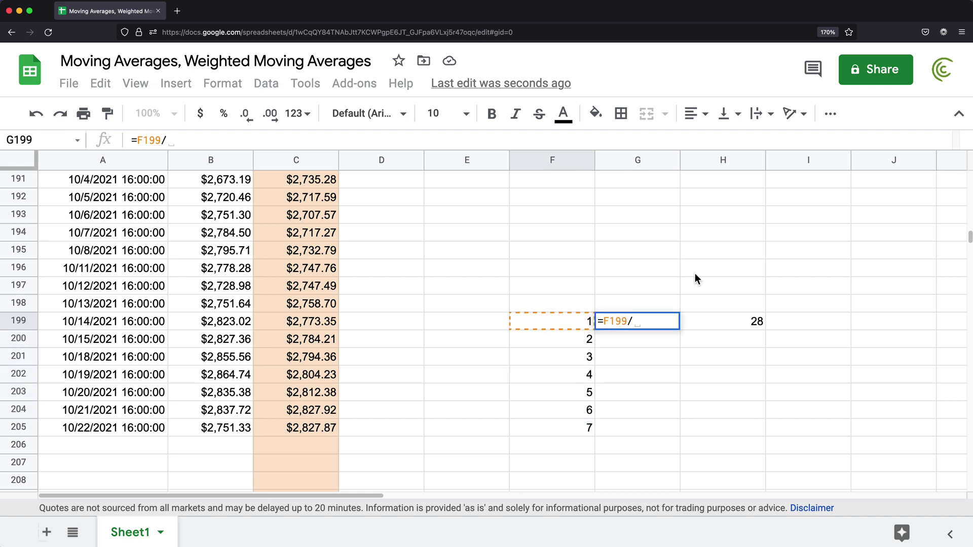
pyautogui.write('28')
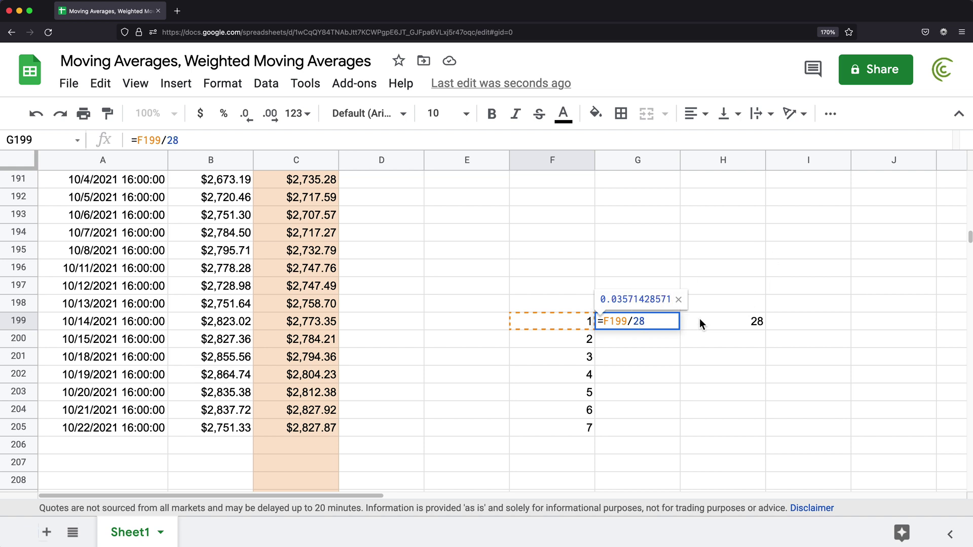
pyautogui.press('Return')
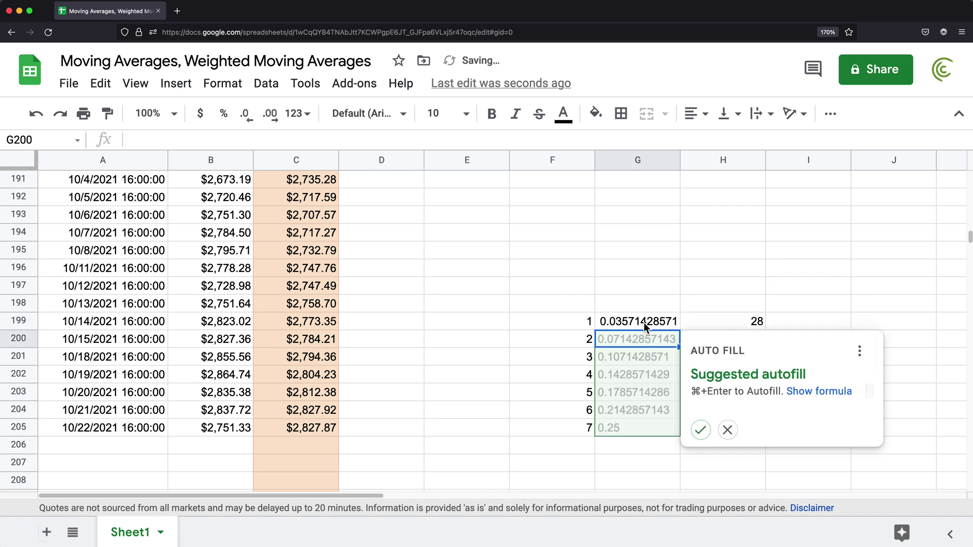
pyautogui.click(695, 431)
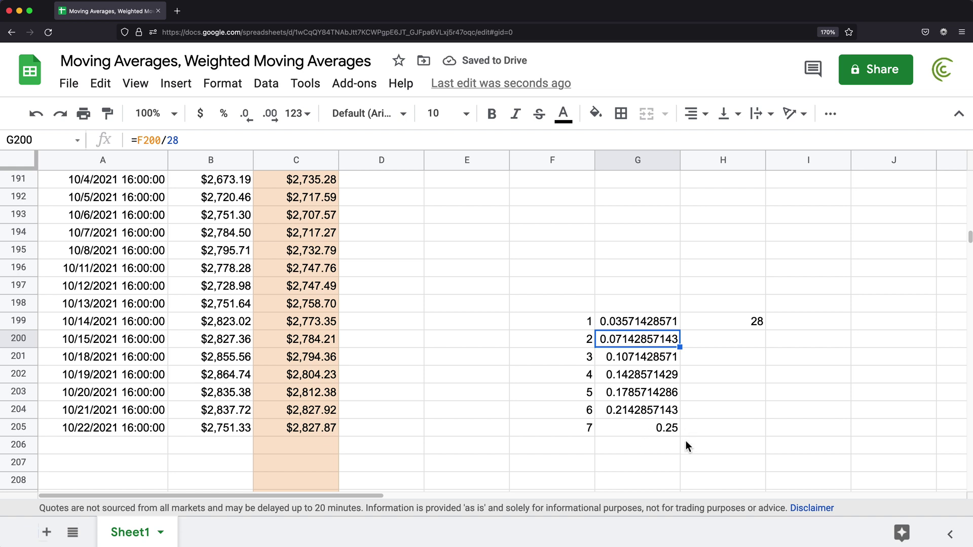
# Step: Examine the fractional weights one by one from G205 up to G202
pyautogui.click(628, 430)
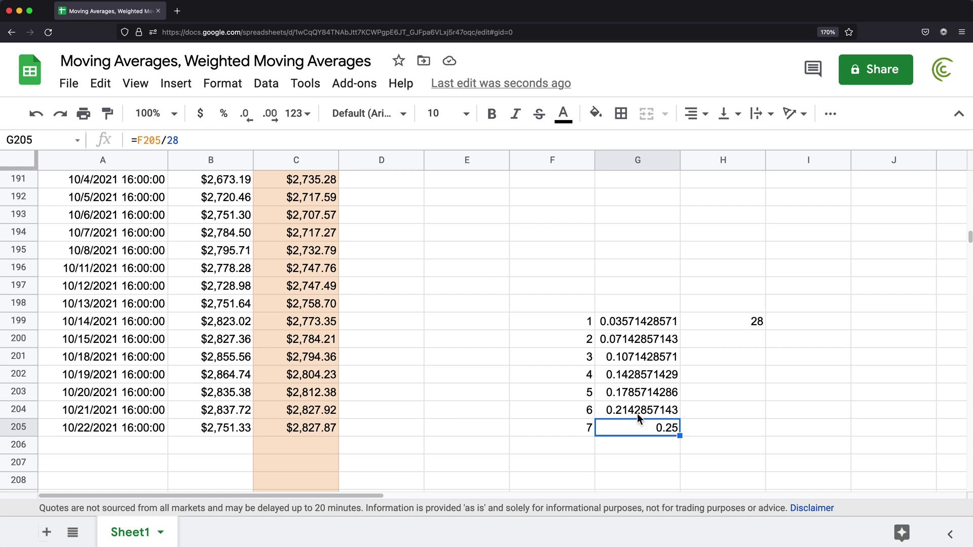
pyautogui.click(634, 411)
pyautogui.click(631, 394)
pyautogui.click(631, 377)
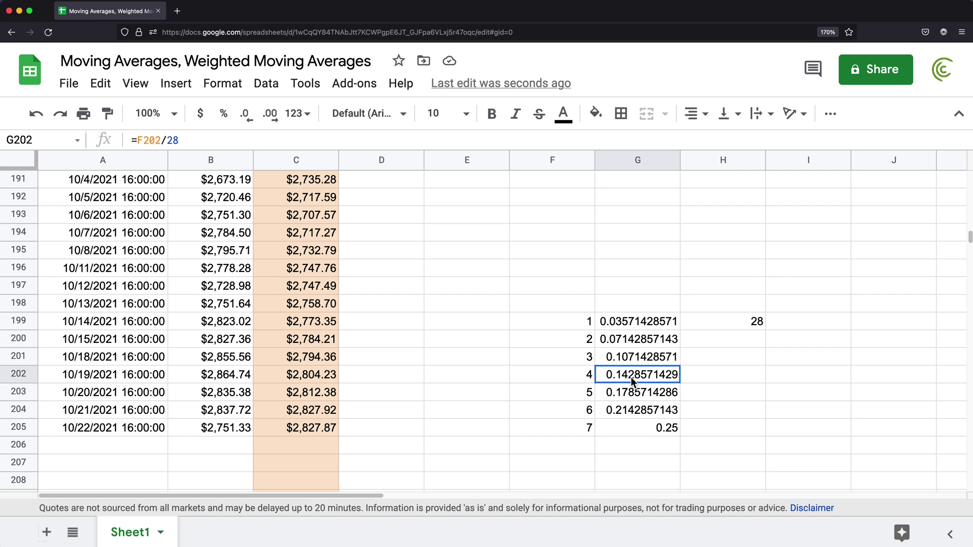
# Step: Review the fractional weights in G199:G205 and total them in G196 with the suggested =SUM(G200:G205)
pyautogui.click(631, 323)
pyautogui.click(644, 433)
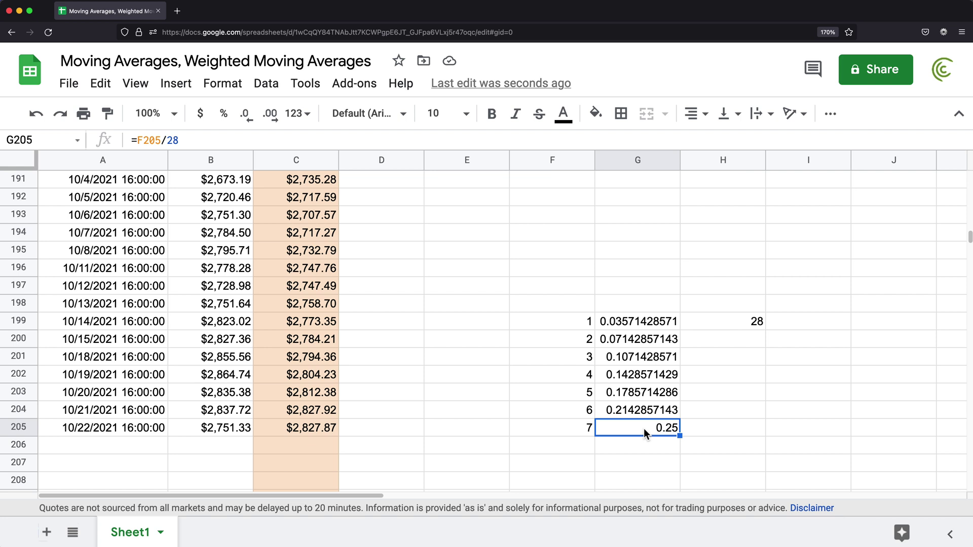
pyautogui.click(640, 327)
pyautogui.moveTo(640, 328); pyautogui.dragTo(643, 430)
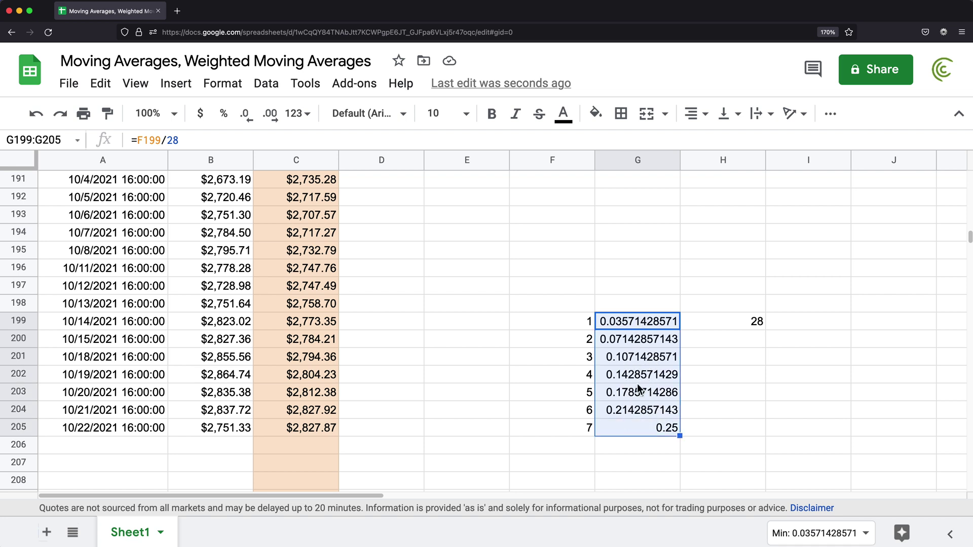
pyautogui.click(647, 267)
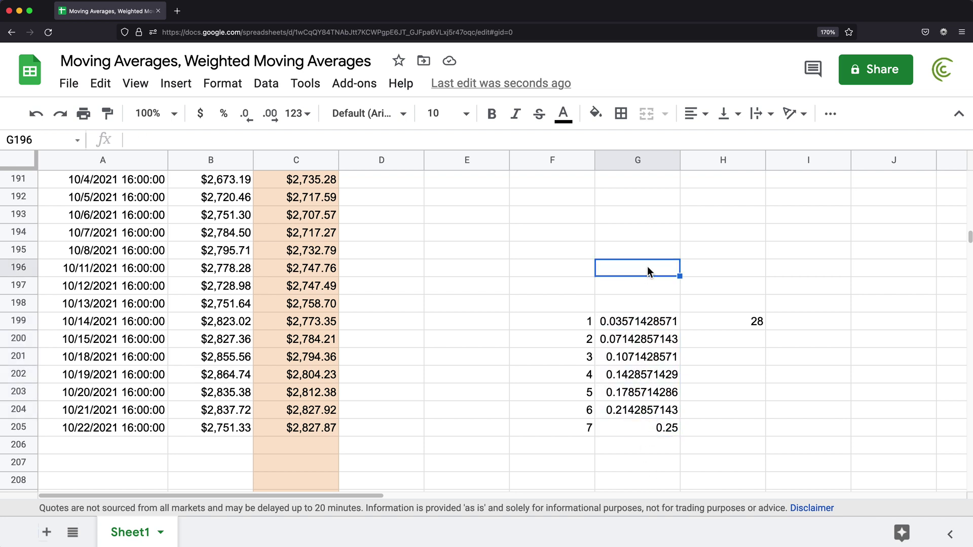
pyautogui.write('=SUM(')
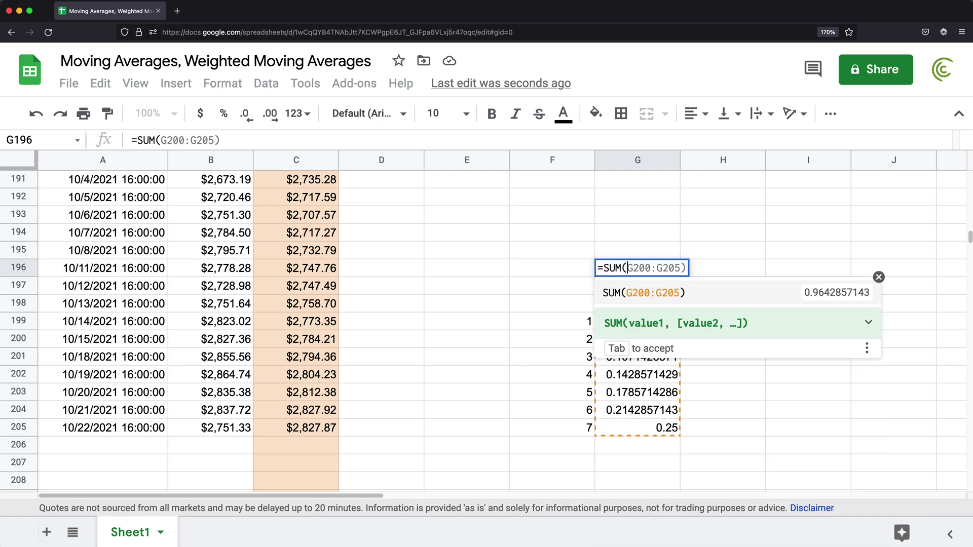
pyautogui.click(704, 303)
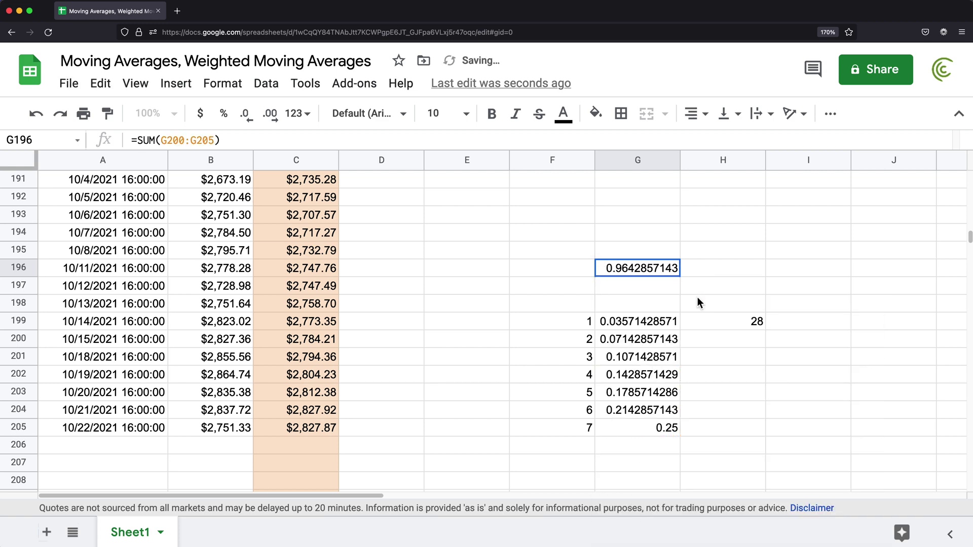
# Step: Correct the summed range in G196 so the formula reads =SUM(G199:G205)
pyautogui.doubleClick(653, 272)
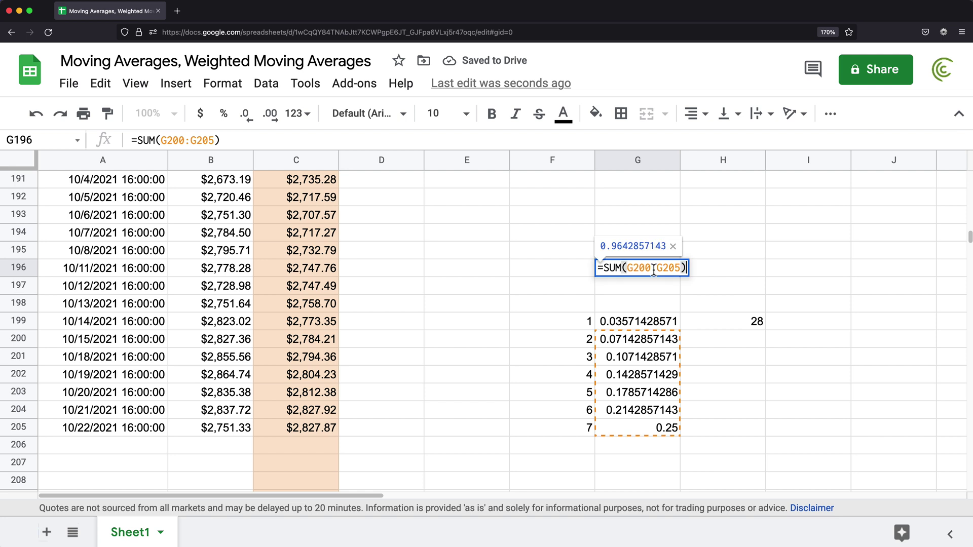
pyautogui.moveTo(629, 273); pyautogui.dragTo(727, 270)
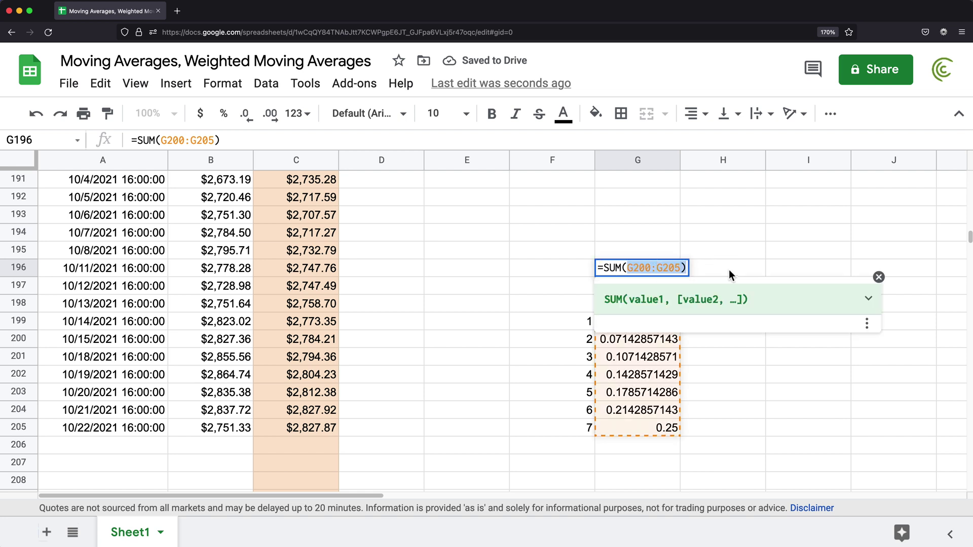
pyautogui.press('BackSpace')
pyautogui.moveTo(644, 428); pyautogui.dragTo(631, 321)
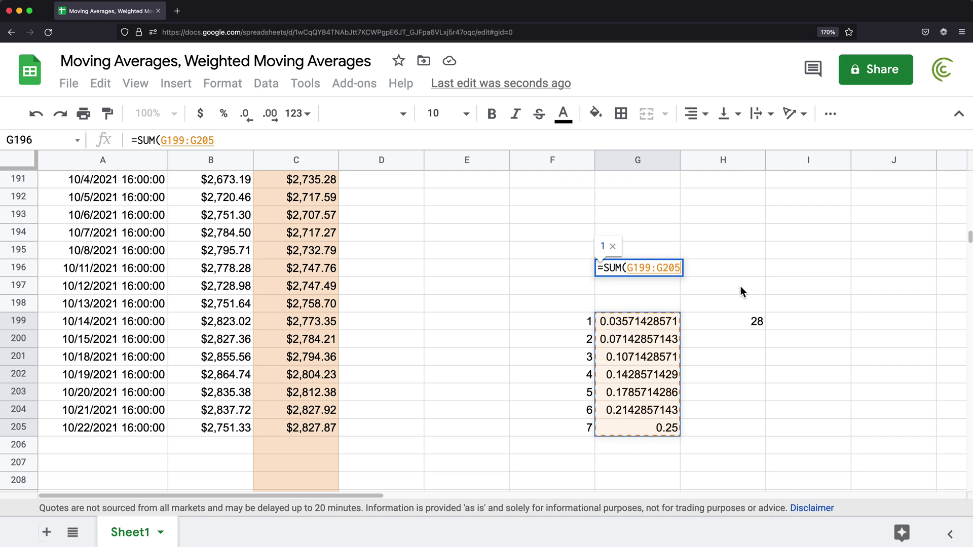
pyautogui.write(')')
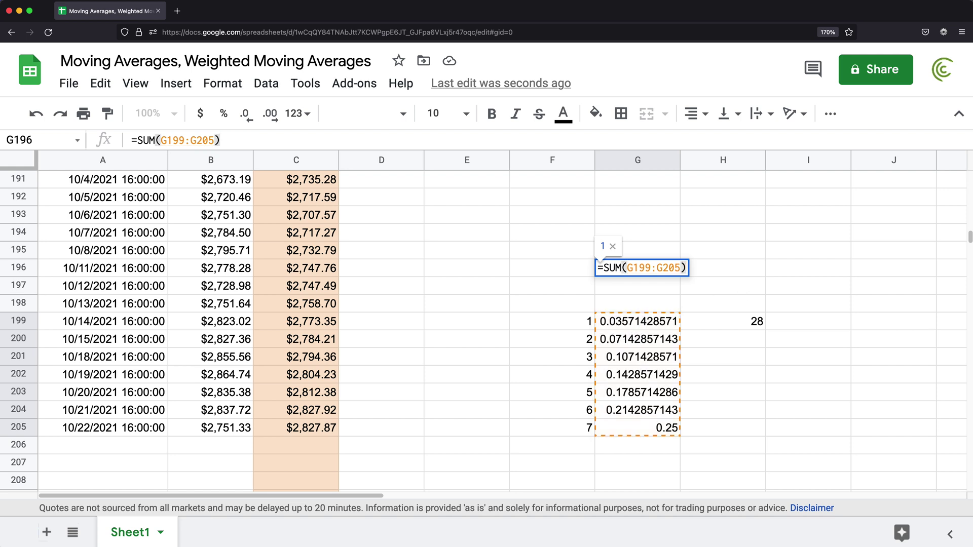
pyautogui.press('Return')
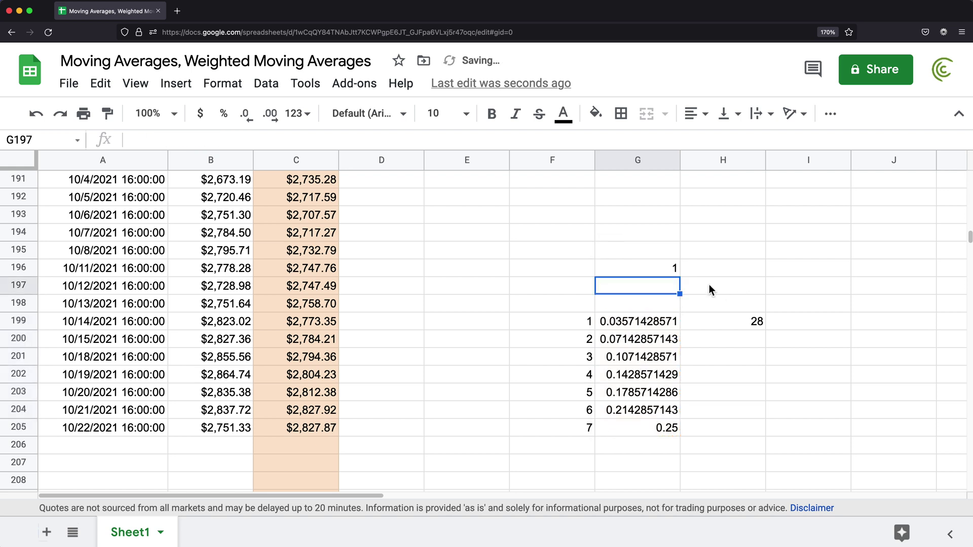
# Step: Try showing the fractional weights and their total in G196:G205 as percentages, and undo the formatting
pyautogui.click(664, 271)
pyautogui.moveTo(634, 271); pyautogui.dragTo(645, 428)
pyautogui.click(224, 113)
pyautogui.click(647, 412)
pyautogui.moveTo(631, 428); pyautogui.dragTo(646, 330)
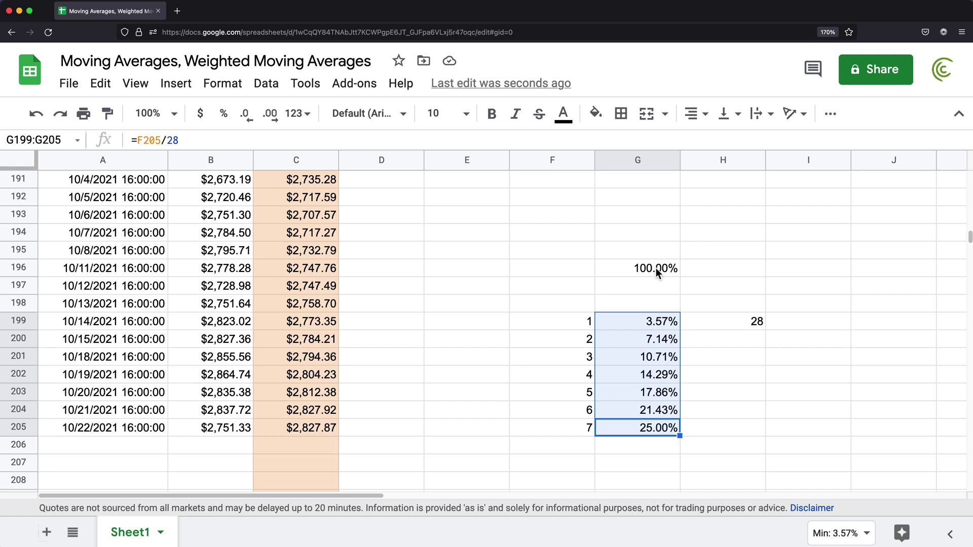
pyautogui.press('super+z')
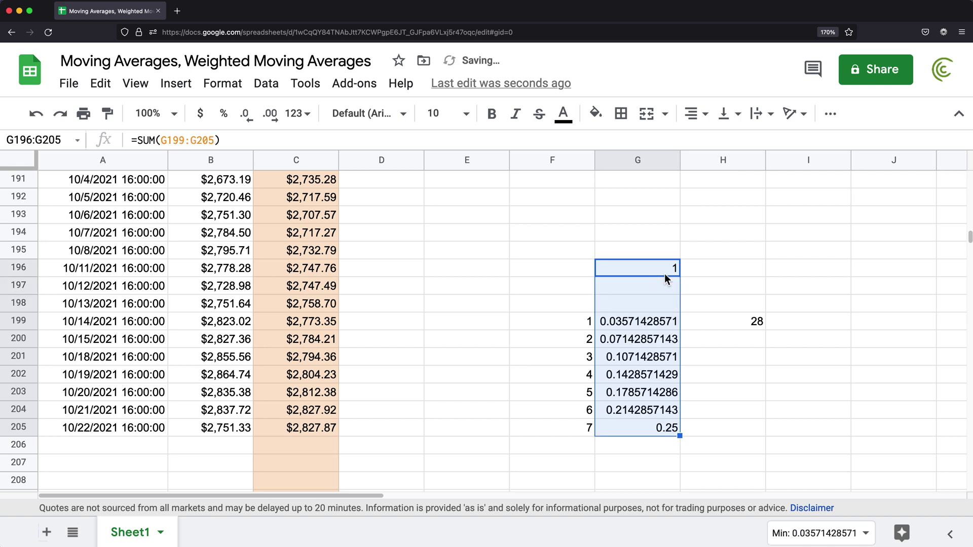
# Step: Enter =G205*B205 in E205 to weight the closing price and fill the formula up to E199
pyautogui.click(664, 274)
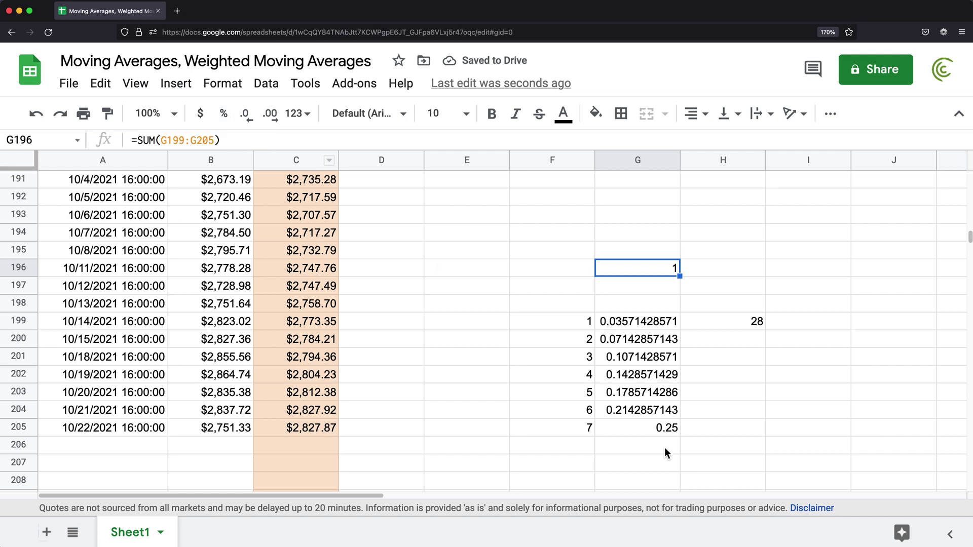
pyautogui.moveTo(625, 321); pyautogui.dragTo(640, 434)
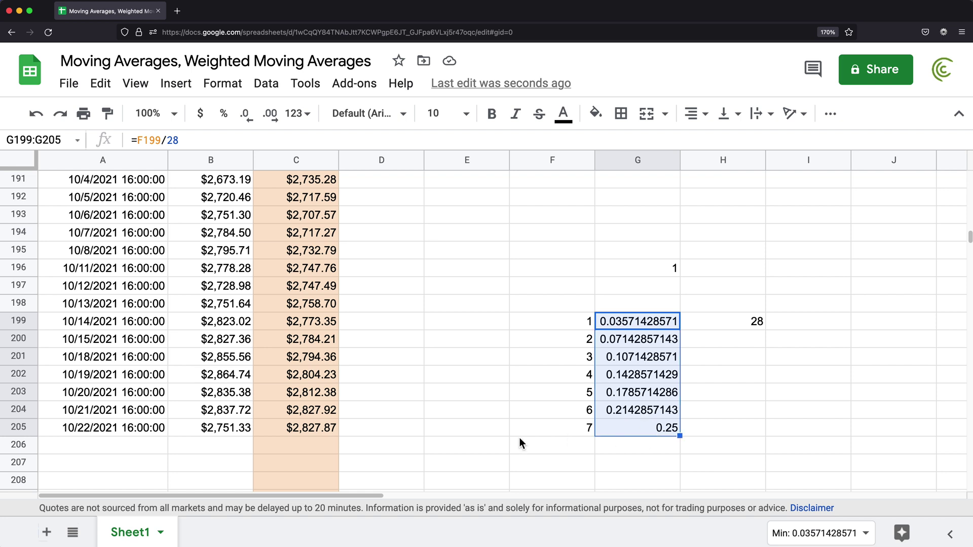
pyautogui.click(477, 430)
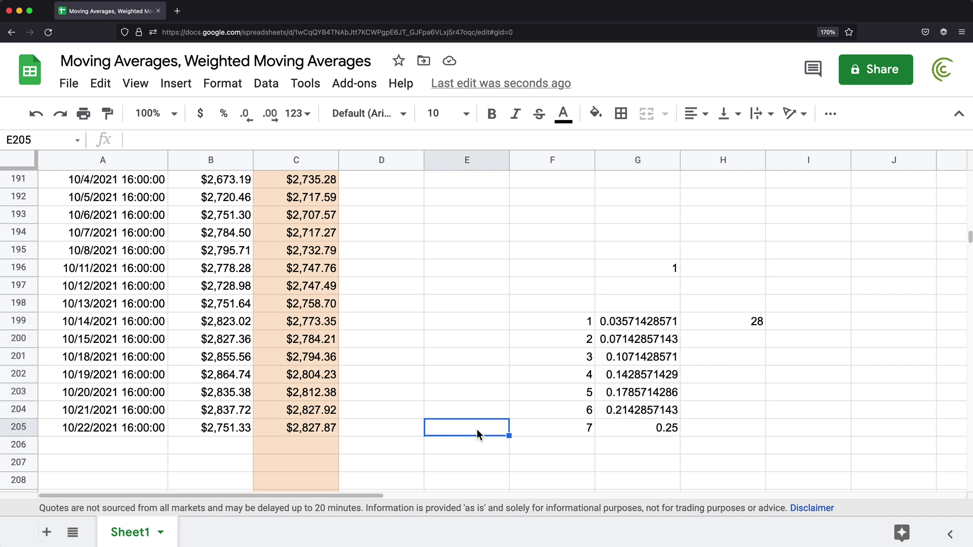
pyautogui.write('=')
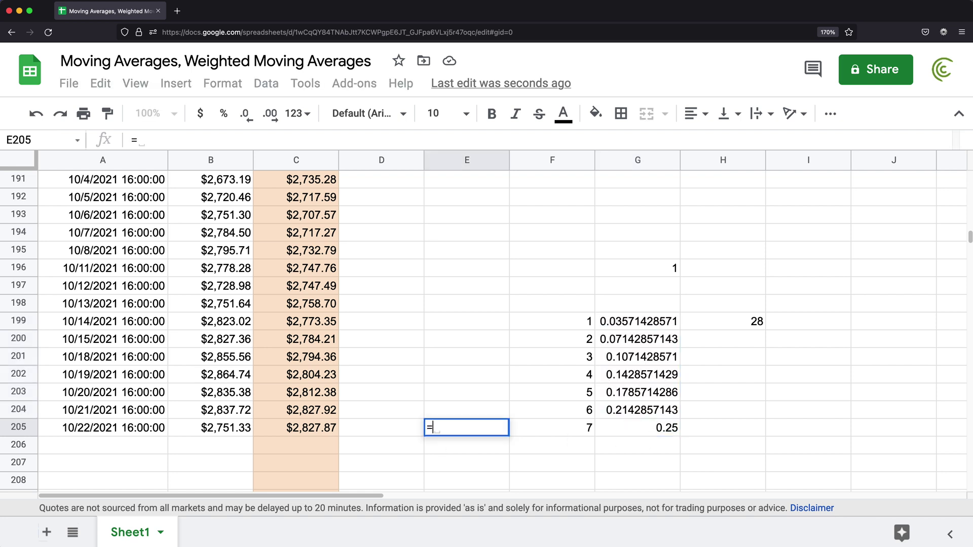
pyautogui.click(644, 428)
pyautogui.write('*')
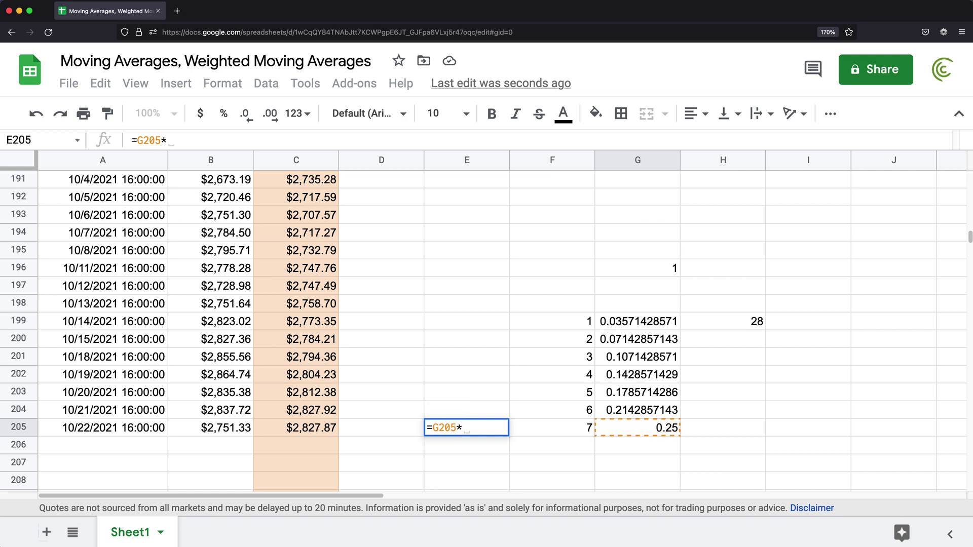
pyautogui.click(210, 431)
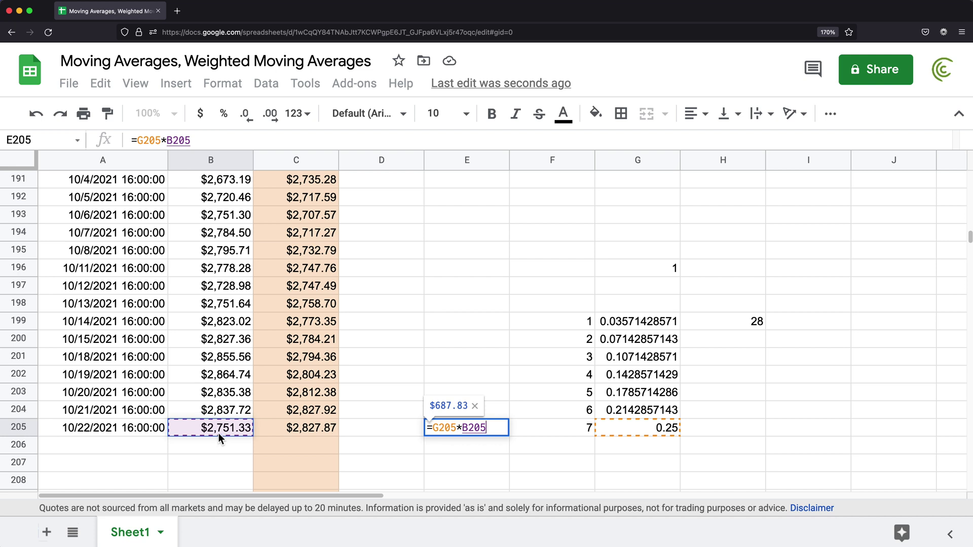
pyautogui.press('Return')
pyautogui.click(482, 430)
pyautogui.moveTo(509, 435); pyautogui.dragTo(487, 431)
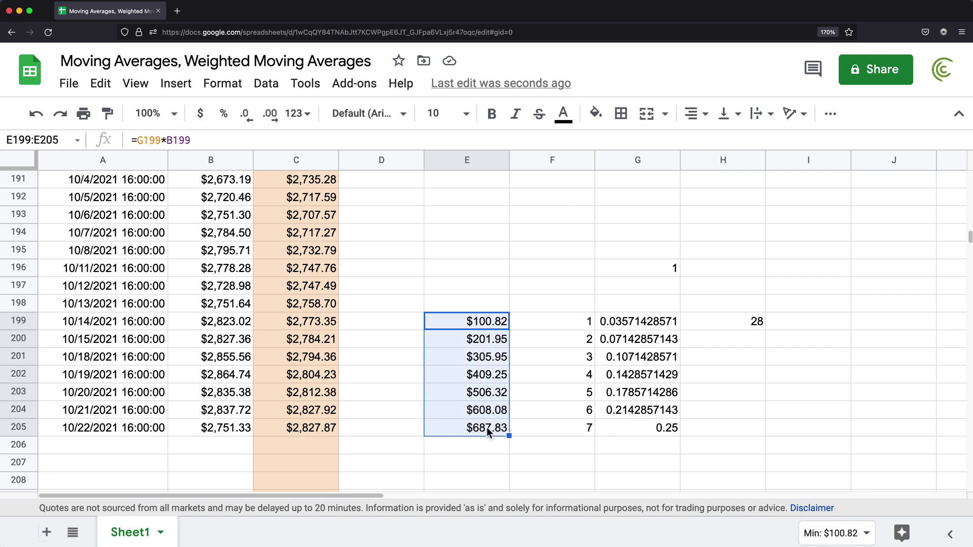
# Step: Total the weighted prices in E207 with =SUM(E199:E205) and check the summed range
pyautogui.click(474, 451)
pyautogui.click(474, 462)
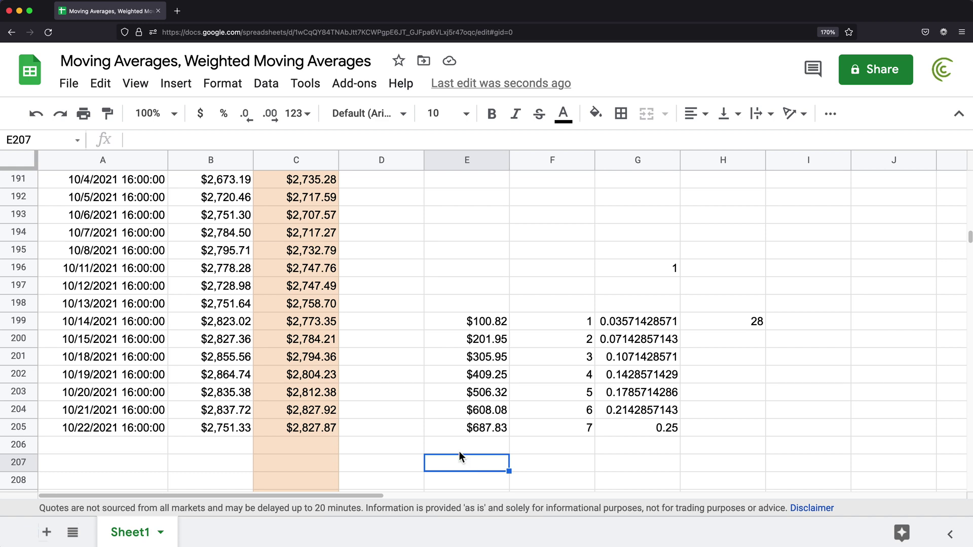
pyautogui.write('=SUM(')
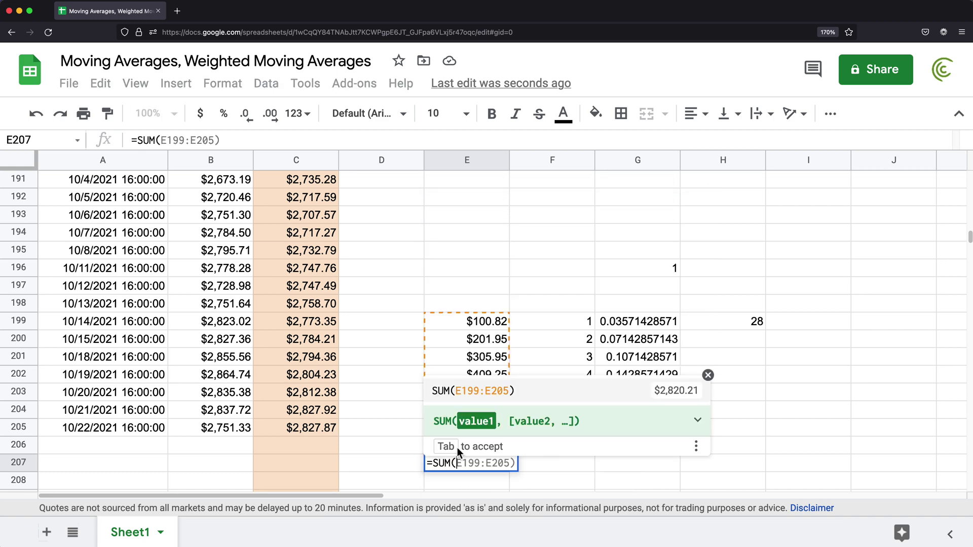
pyautogui.moveTo(485, 327); pyautogui.dragTo(485, 427)
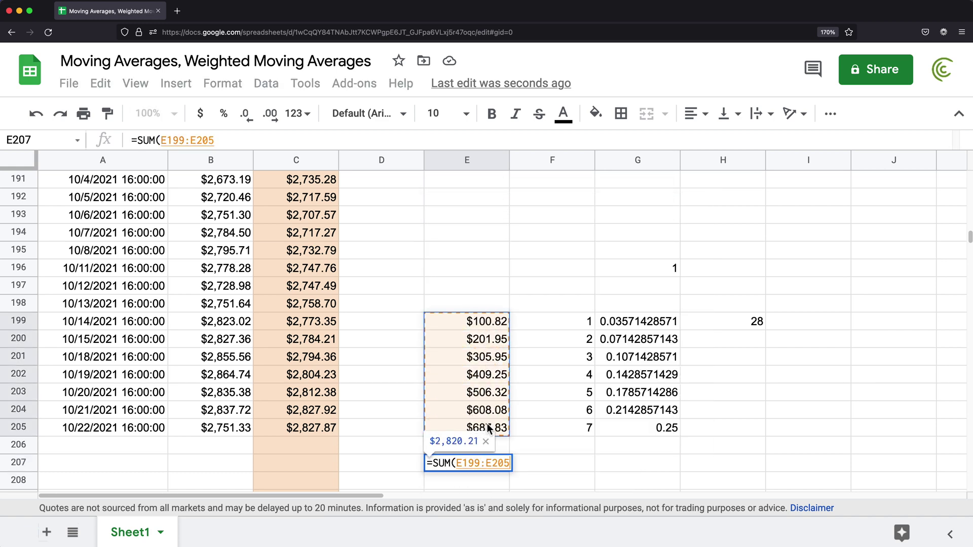
pyautogui.press('Return')
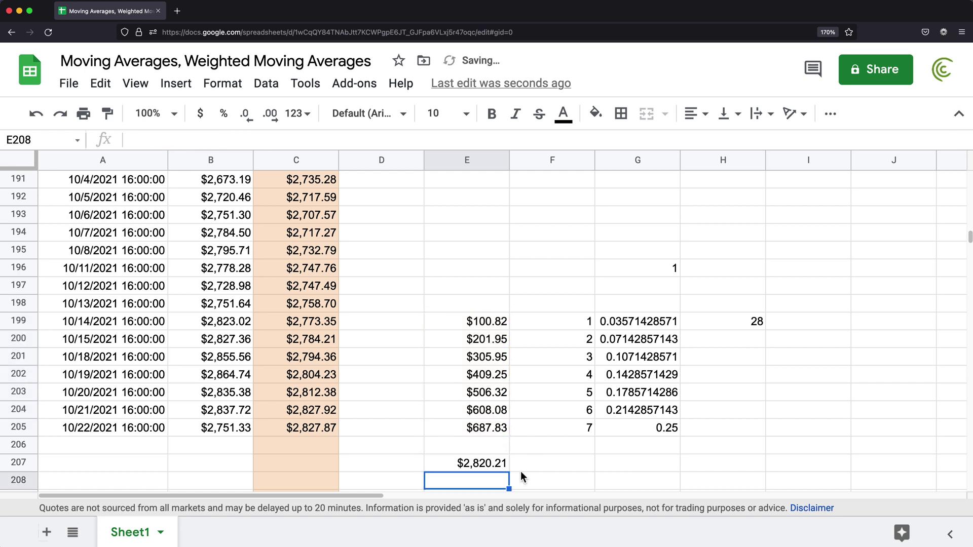
pyautogui.click(478, 464)
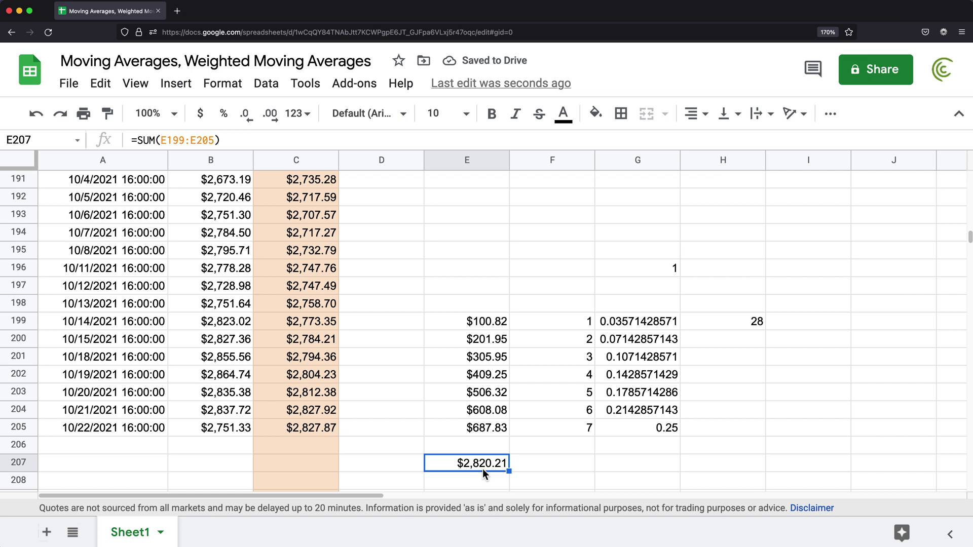
pyautogui.doubleClick(483, 469)
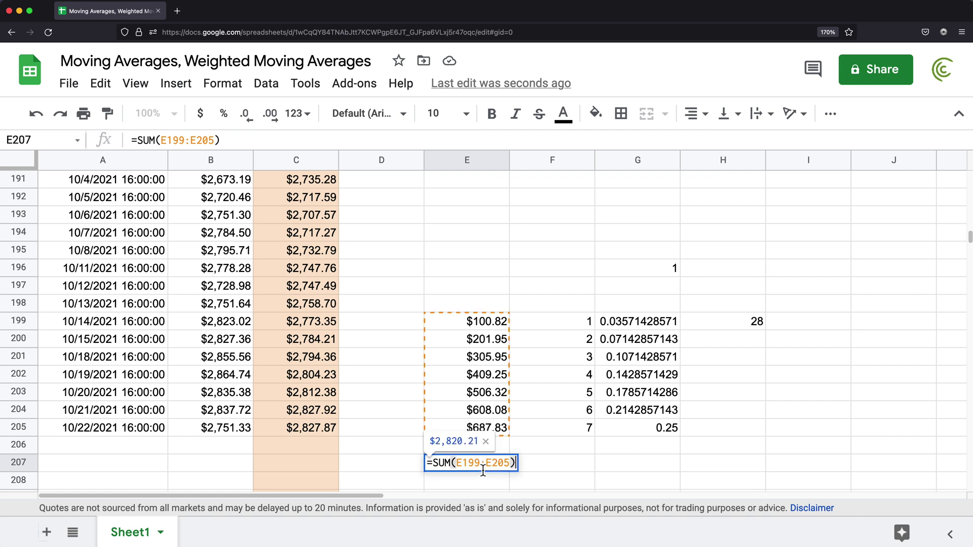
pyautogui.hotkey('shift', 'Return')
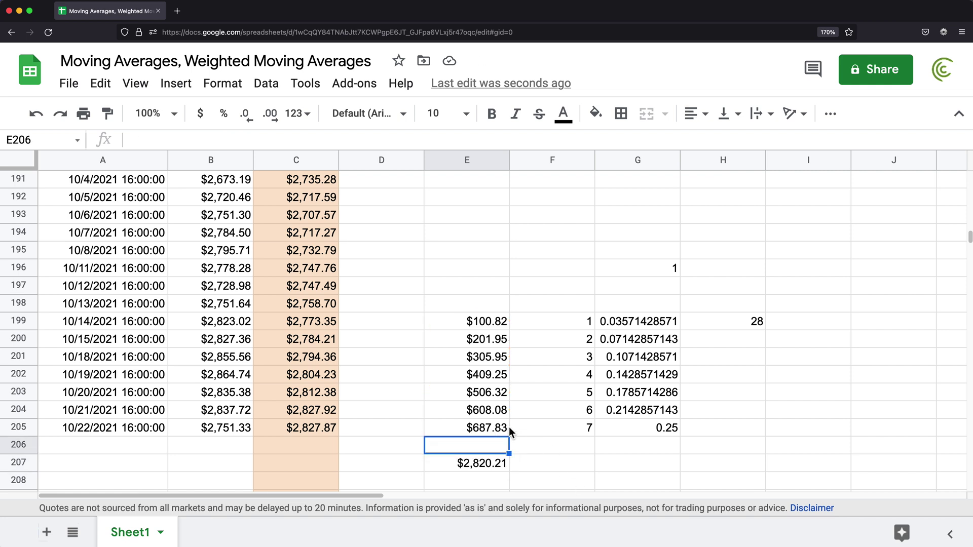
pyautogui.click(484, 461)
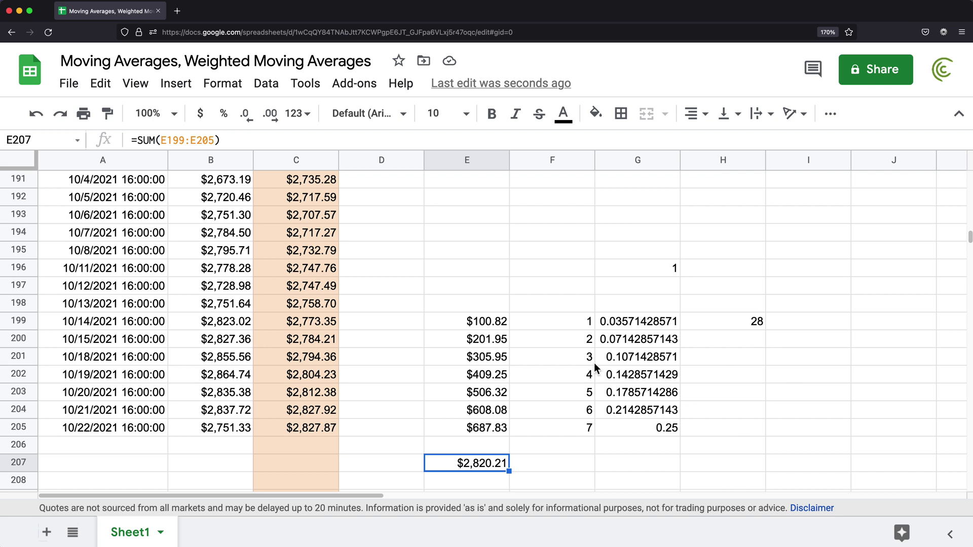
# Step: Generate the weights 1 to 7 from J199 down with =SEQUENCE(7,1) and check the first and last cells
pyautogui.moveTo(581, 325); pyautogui.dragTo(582, 431)
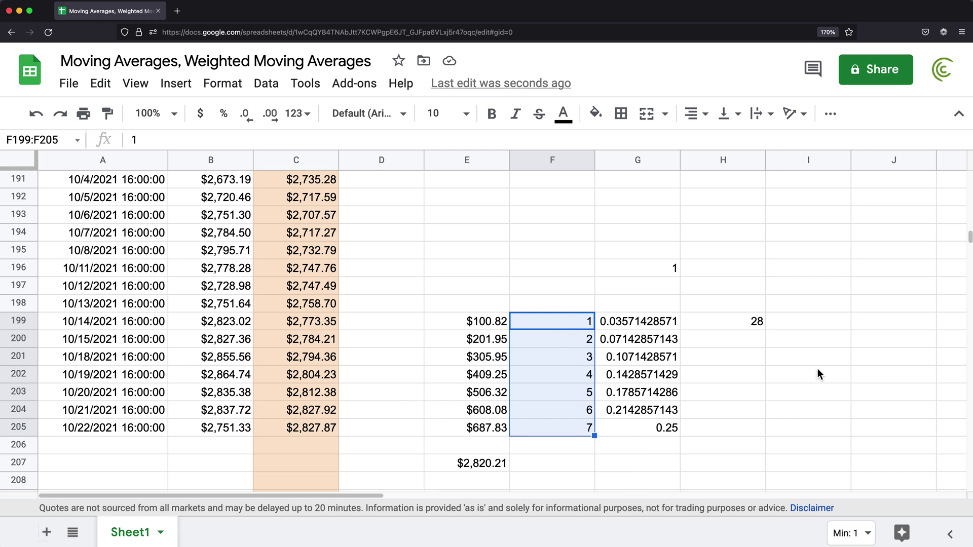
pyautogui.click(855, 321)
pyautogui.write('=S')
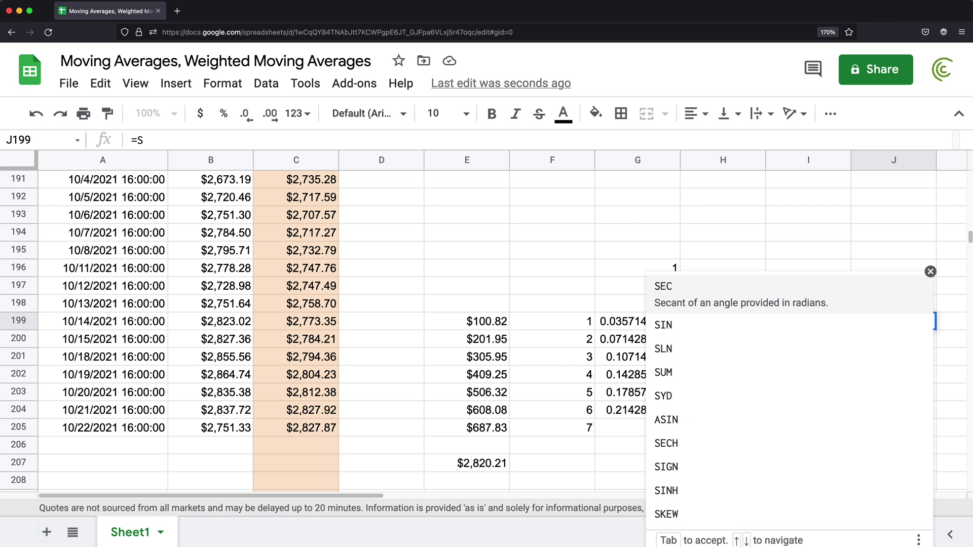
pyautogui.write('EQU')
pyautogui.press('Tab')
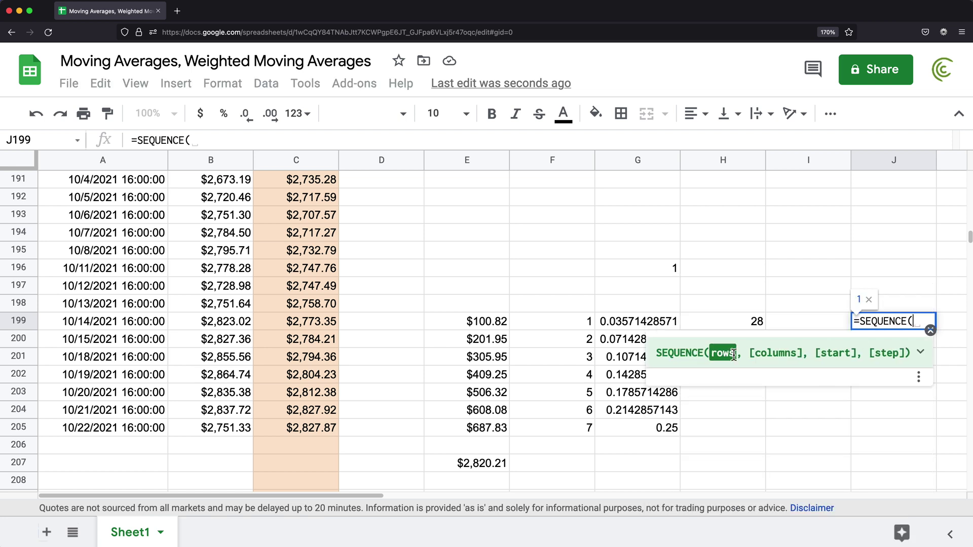
pyautogui.write('7,')
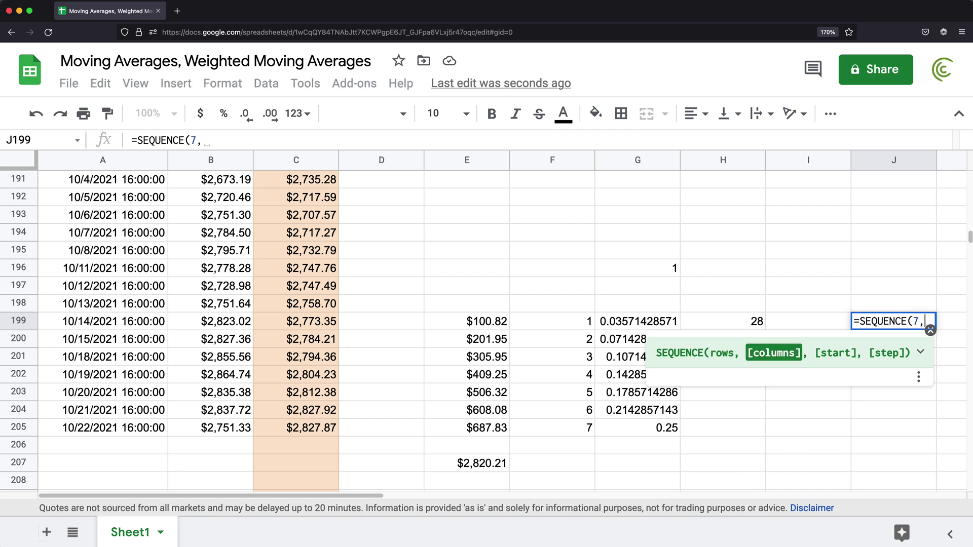
pyautogui.write('1)')
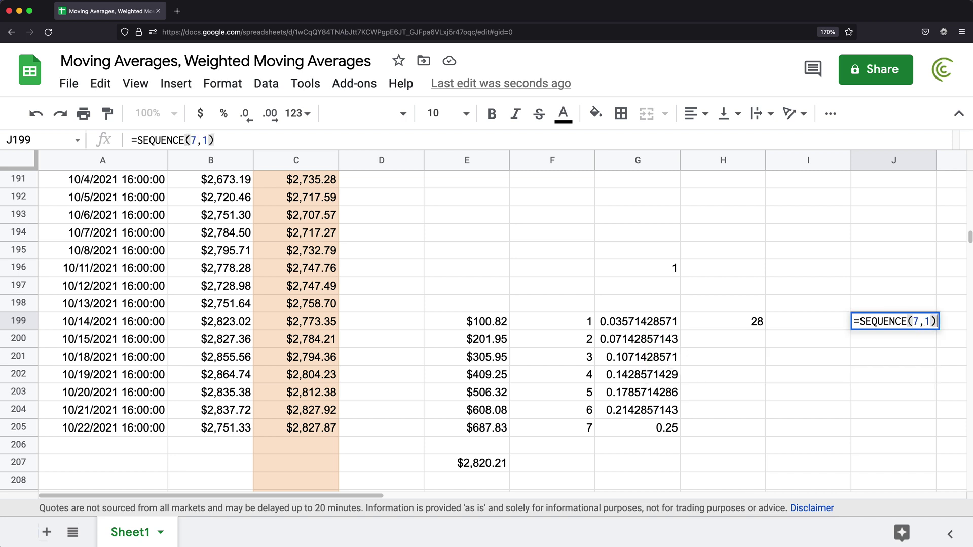
pyautogui.press('Return')
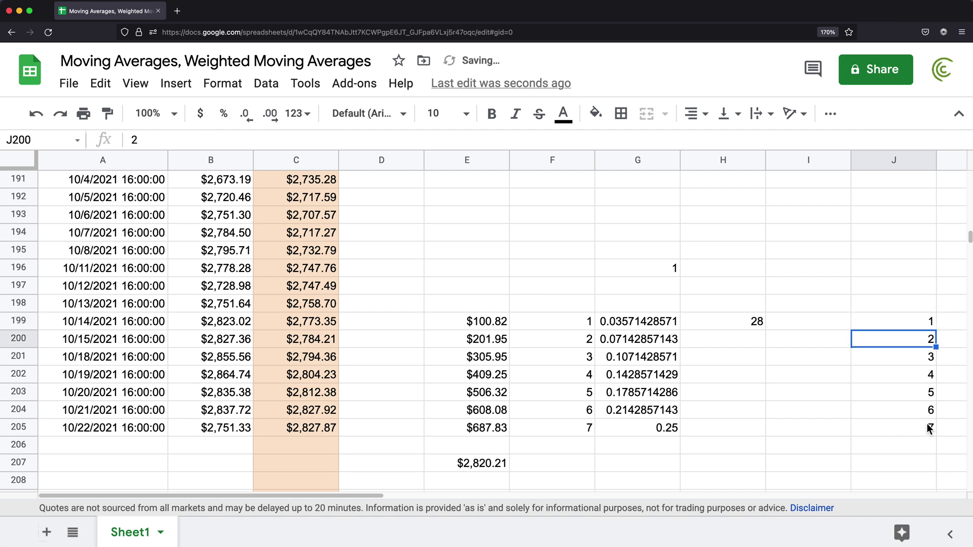
pyautogui.click(905, 321)
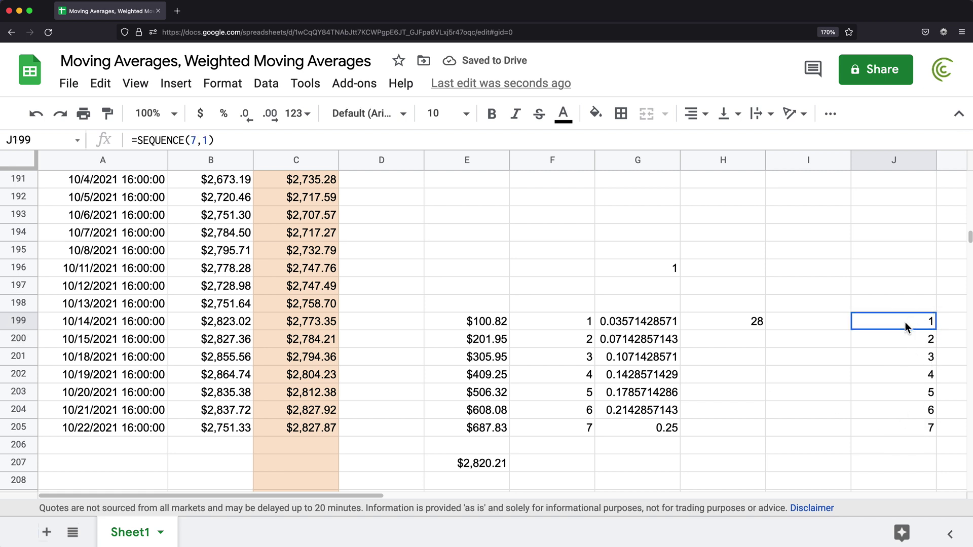
pyautogui.click(914, 430)
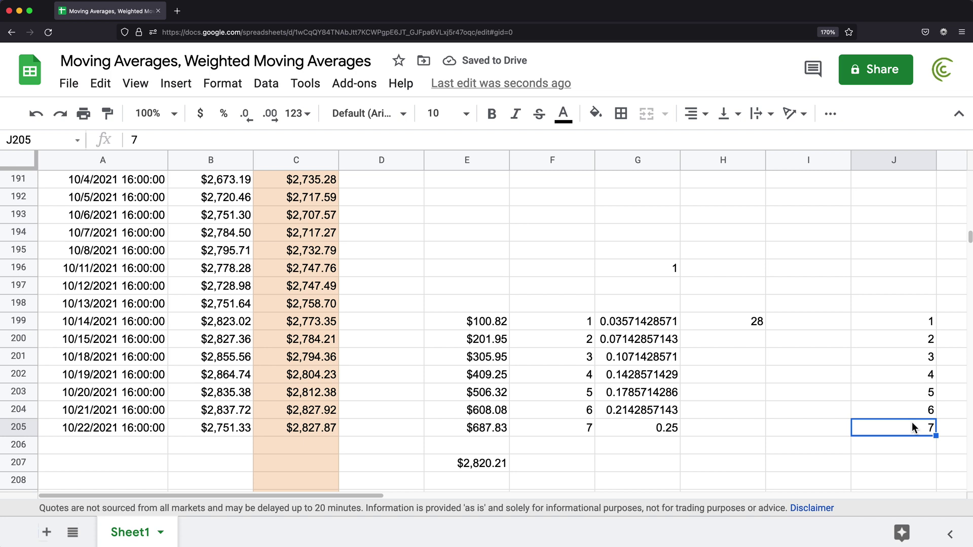
# Step: Review the SEQUENCE formula in J199 and copy it into K199
pyautogui.doubleClick(912, 325)
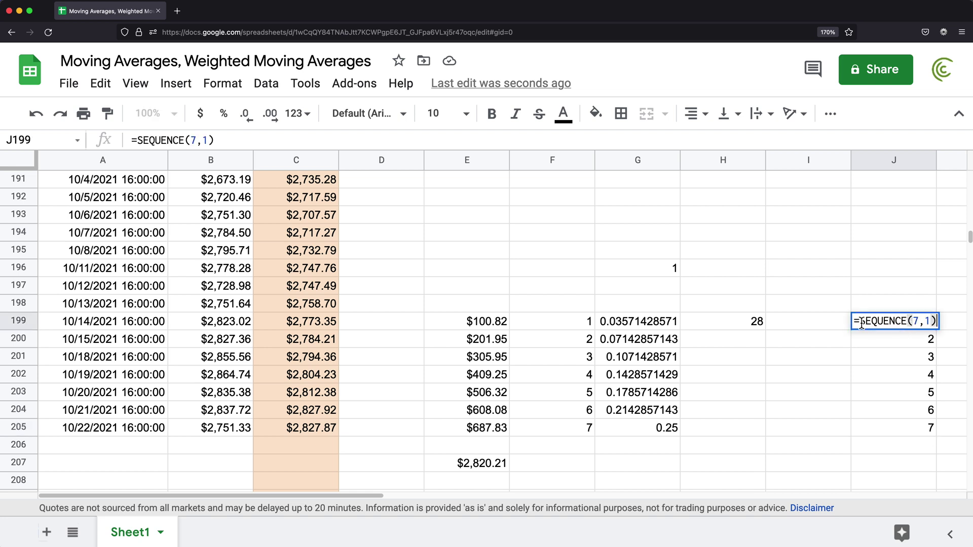
pyautogui.click(916, 389)
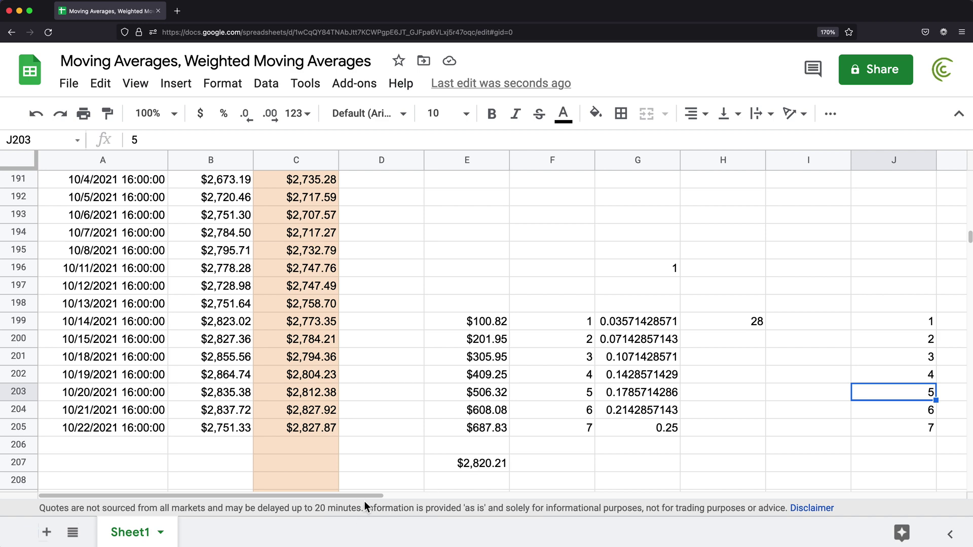
pyautogui.moveTo(366, 498); pyautogui.dragTo(540, 488)
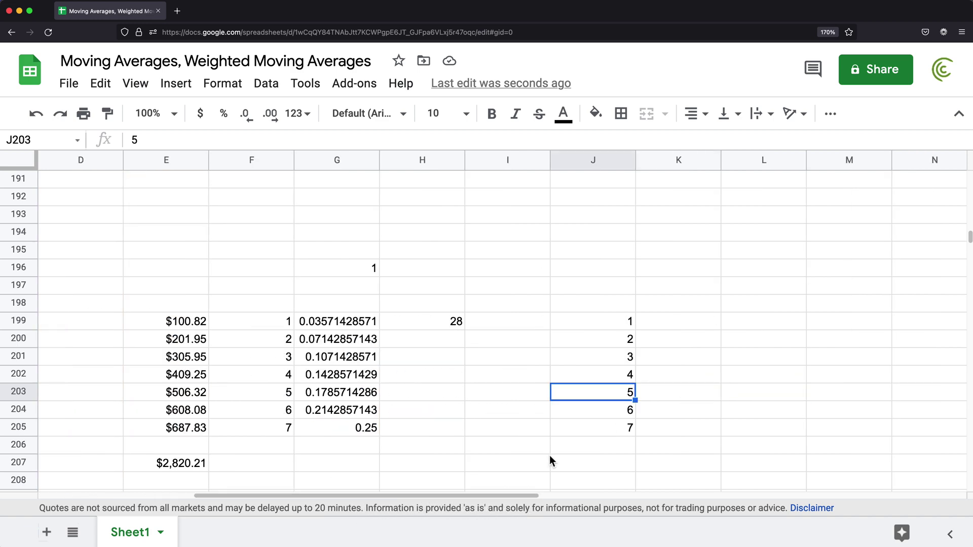
pyautogui.doubleClick(601, 321)
pyautogui.tripleClick(575, 329)
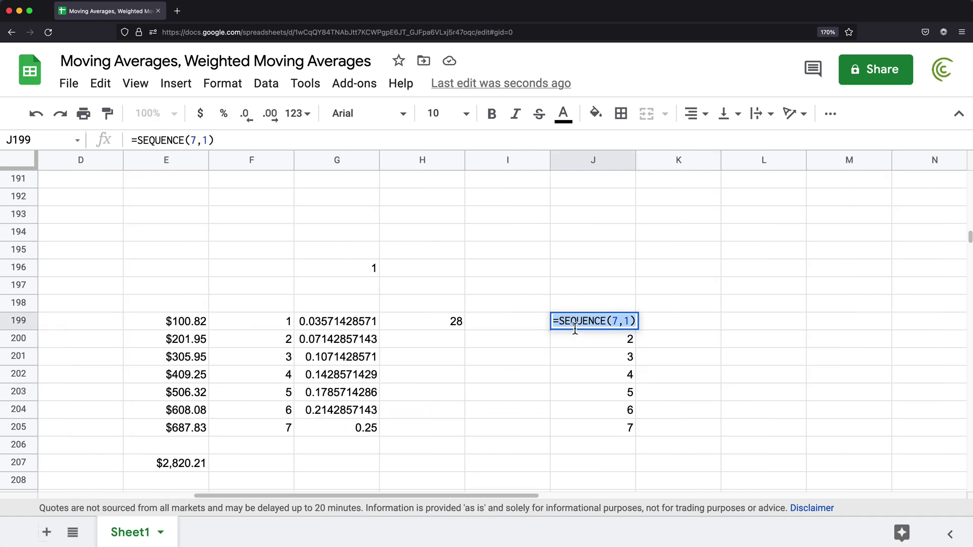
pyautogui.hotkey('ctrl', 'c')
pyautogui.click(674, 320)
pyautogui.doubleClick(674, 320)
pyautogui.hotkey('ctrl', 'v')
pyautogui.press('Return')
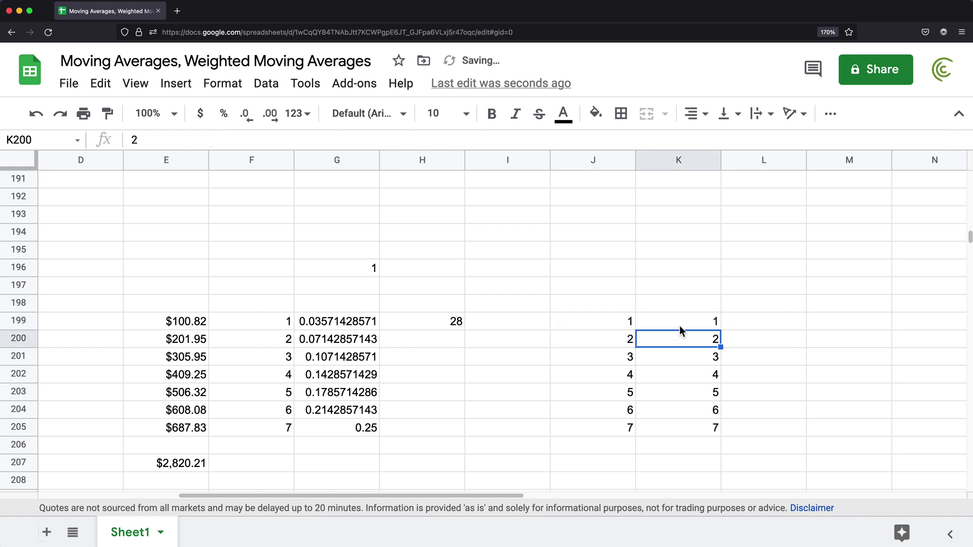
# Step: Check the weight total formula in H199 and wrap the sequence in K199 in a sum, as =SUM(SEQUENCE(7,1))
pyautogui.click(445, 323)
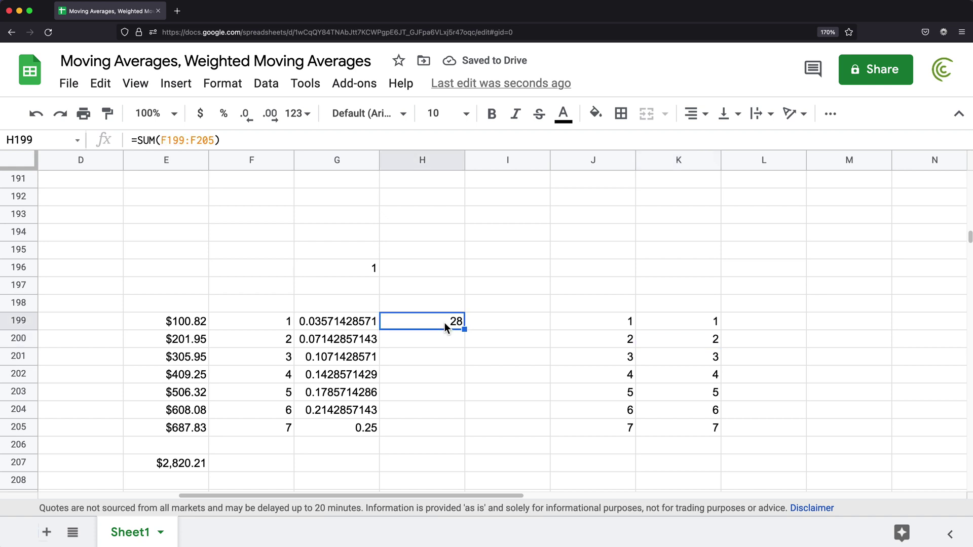
pyautogui.doubleClick(452, 323)
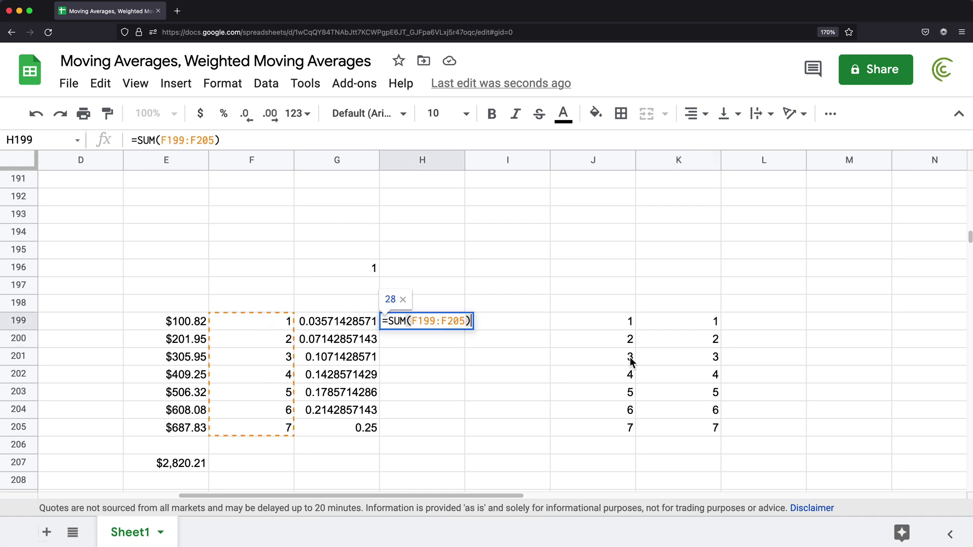
pyautogui.press('Escape')
pyautogui.click(708, 321)
pyautogui.doubleClick(706, 320)
pyautogui.click(642, 321)
pyautogui.write('SUM(SEQUENCE(7,1')
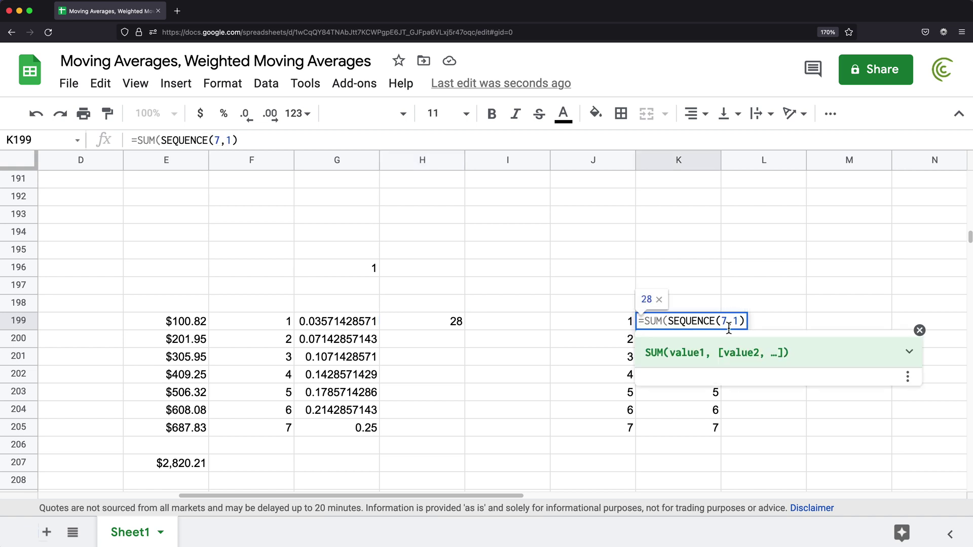
pyautogui.click(746, 321)
pyautogui.write(')')
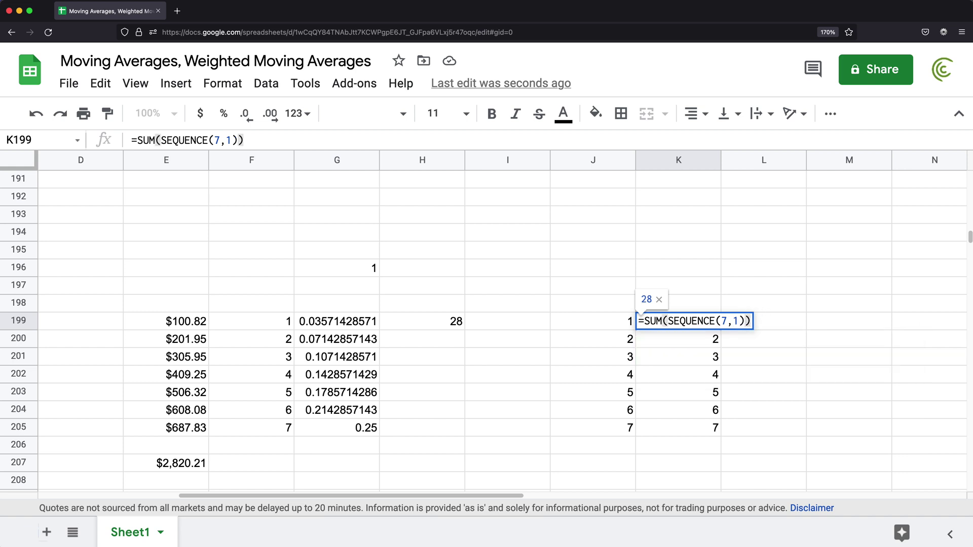
pyautogui.press('Return')
pyautogui.click(694, 322)
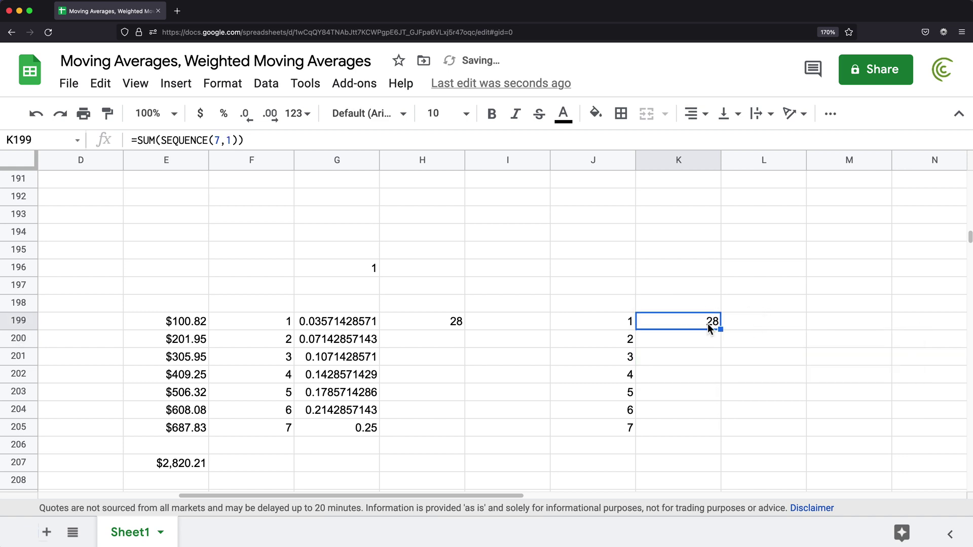
# Step: Check how G199 divides its weight by the total, and copy SUM(SEQUENCE(7,1)) from the formula in K199
pyautogui.click(441, 322)
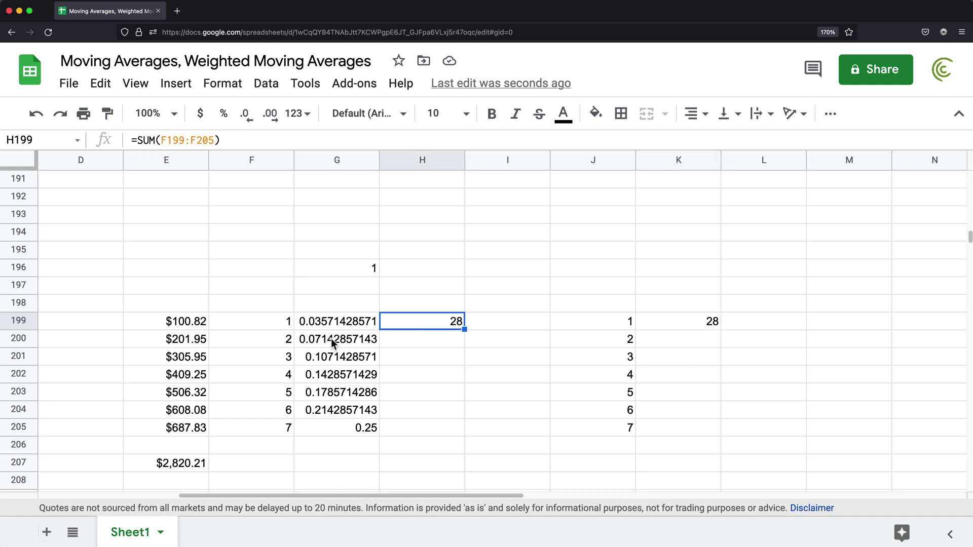
pyautogui.doubleClick(314, 321)
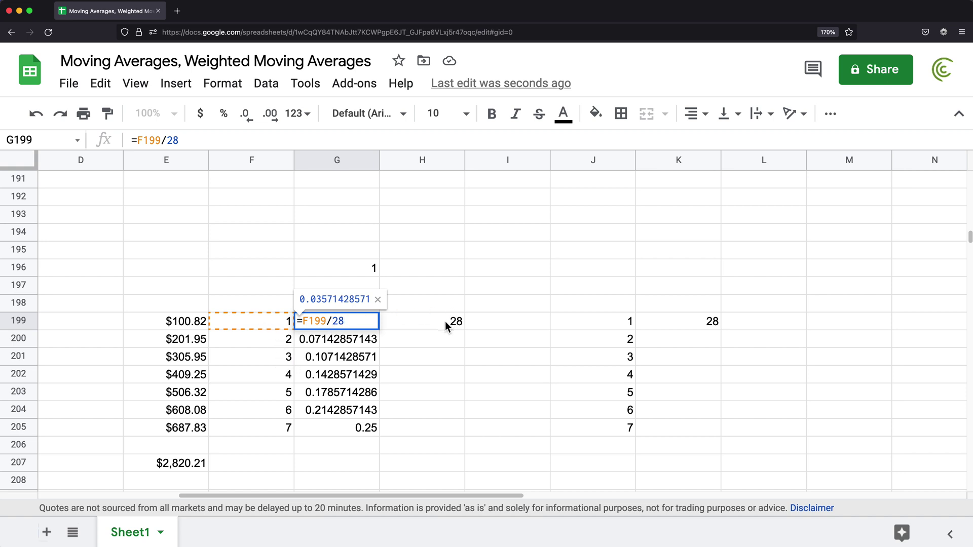
pyautogui.click(692, 321)
pyautogui.doubleClick(699, 328)
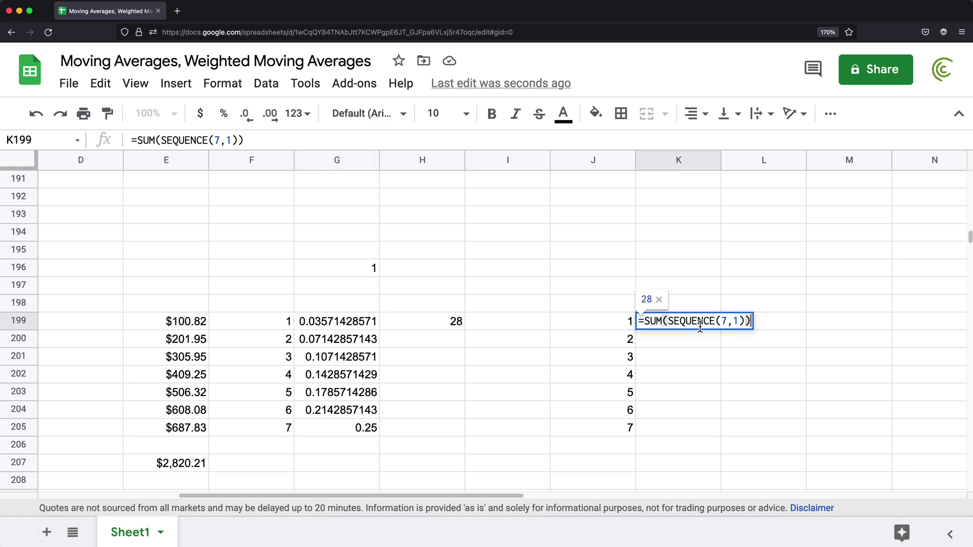
pyautogui.moveTo(642, 322); pyautogui.dragTo(770, 322)
pyautogui.press('super+c')
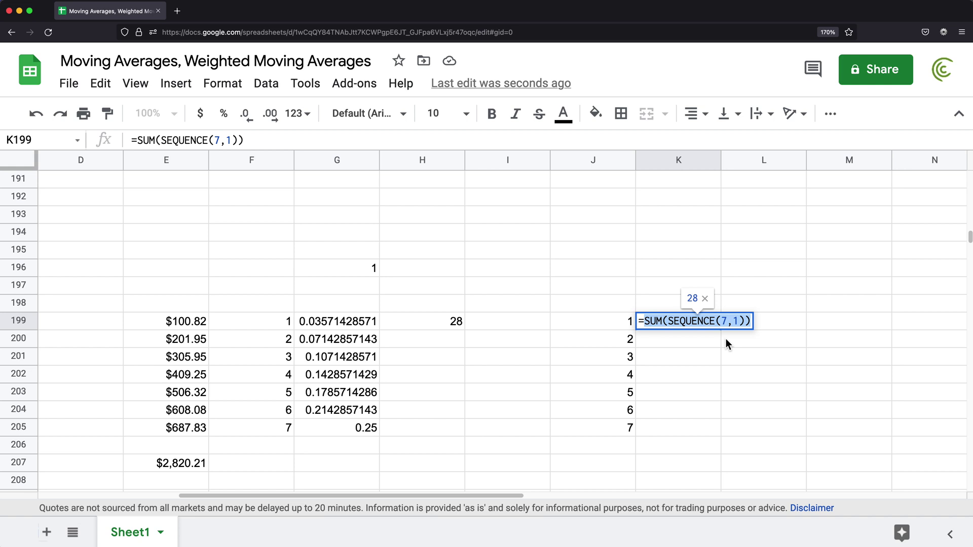
pyautogui.press('Escape')
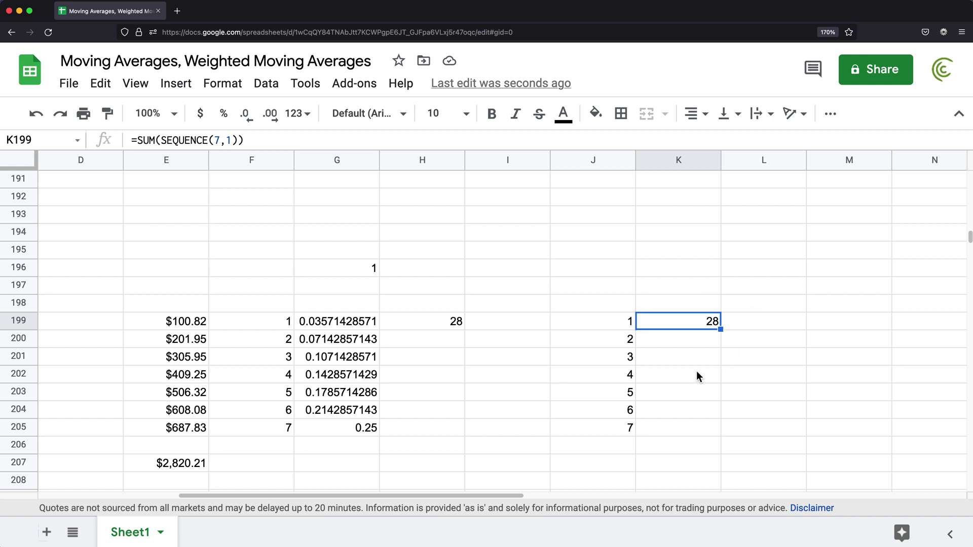
# Step: Change J199 to =ArrayFormula(SEQUENCE(7,1)/SUM(SEQUENCE(7,1))) and compare the results with G199:G205
pyautogui.click(613, 323)
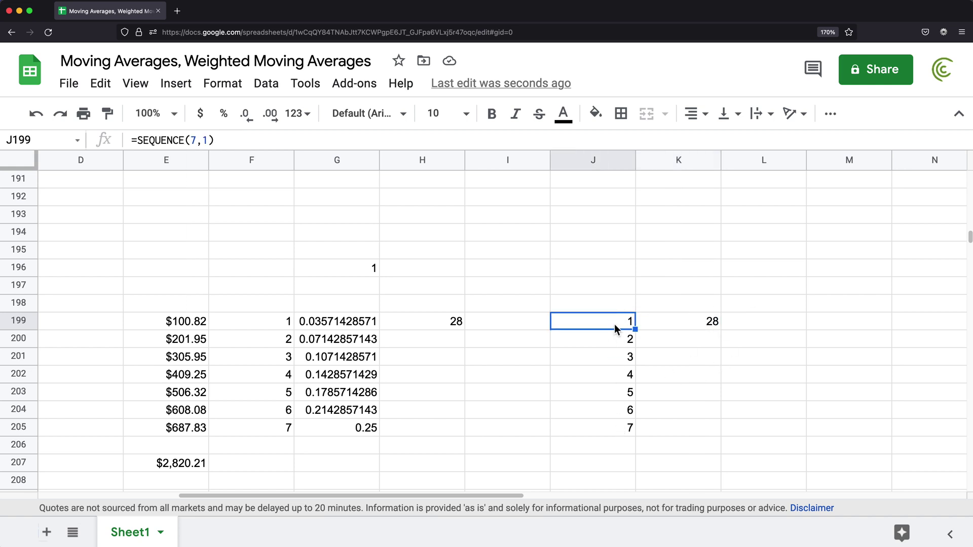
pyautogui.doubleClick(616, 330)
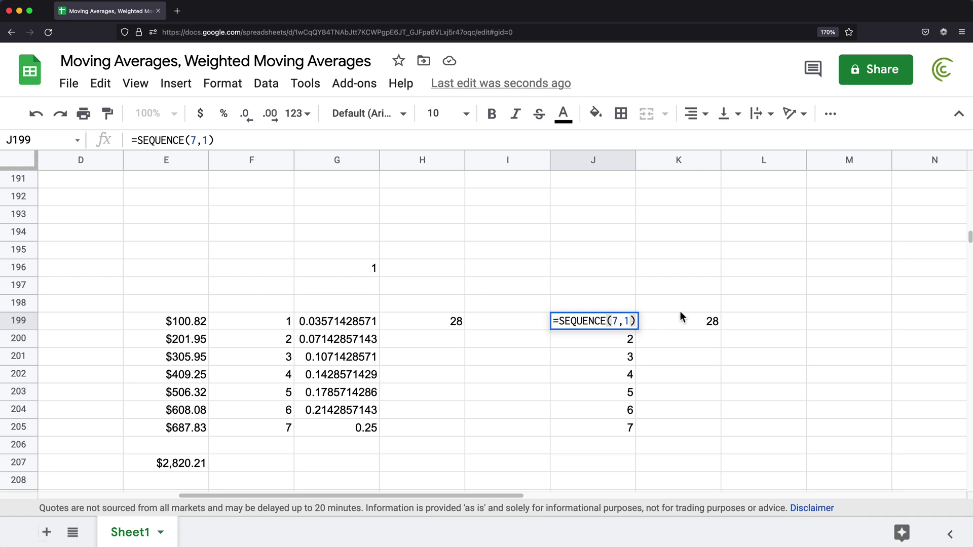
pyautogui.write('/')
pyautogui.press('super+v')
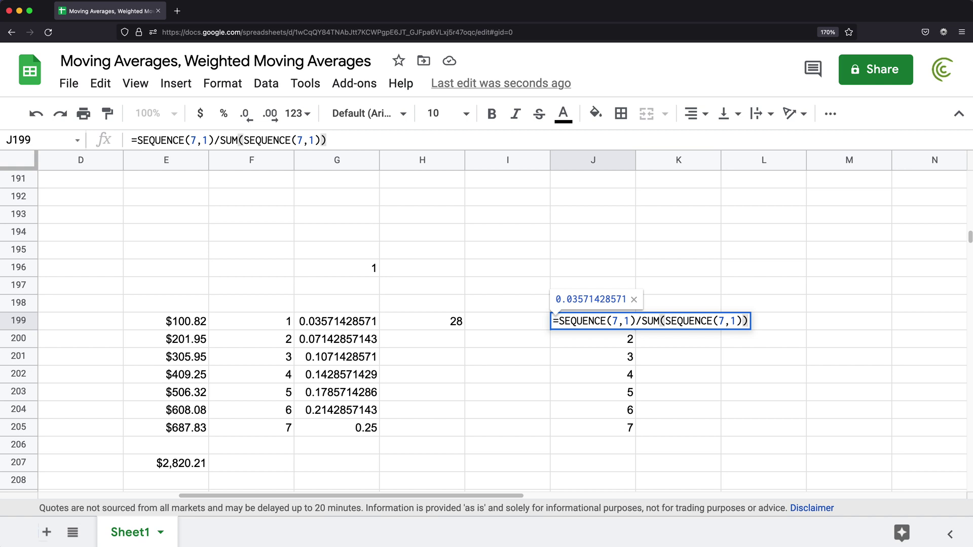
pyautogui.press('super+shift+Return')
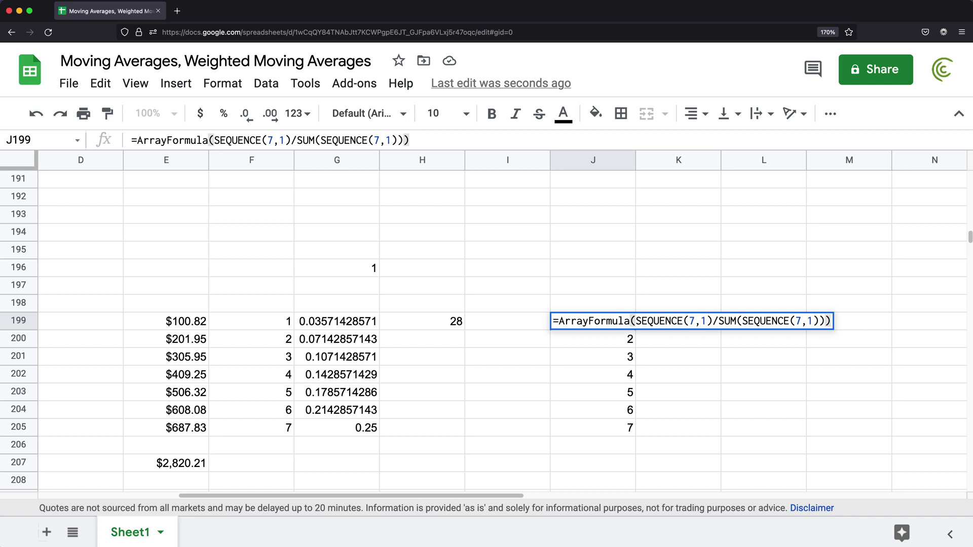
pyautogui.press('Return')
pyautogui.moveTo(350, 322); pyautogui.dragTo(353, 430)
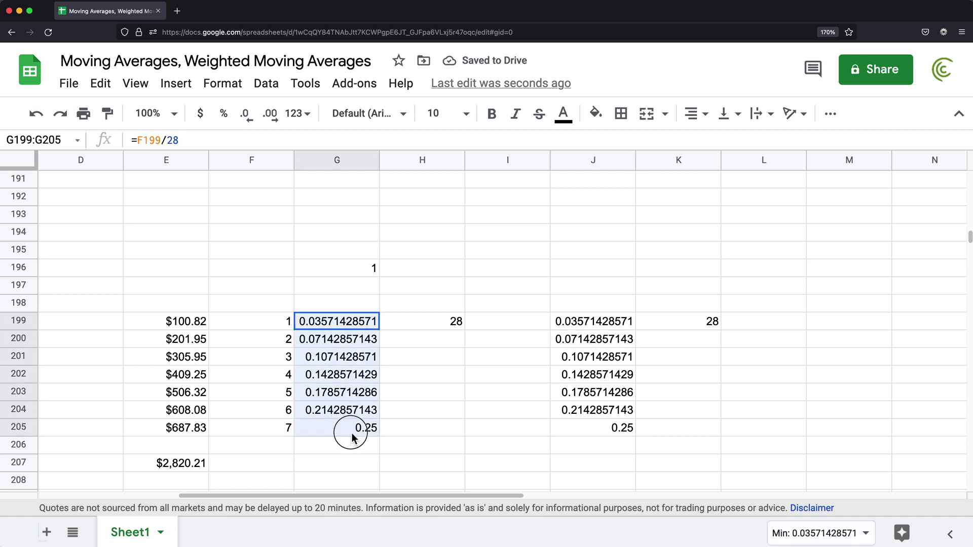
# Step: Clear the helper sum in K199 and review the array formula in J199
pyautogui.click(689, 324)
pyautogui.press('Delete')
pyautogui.press('Left')
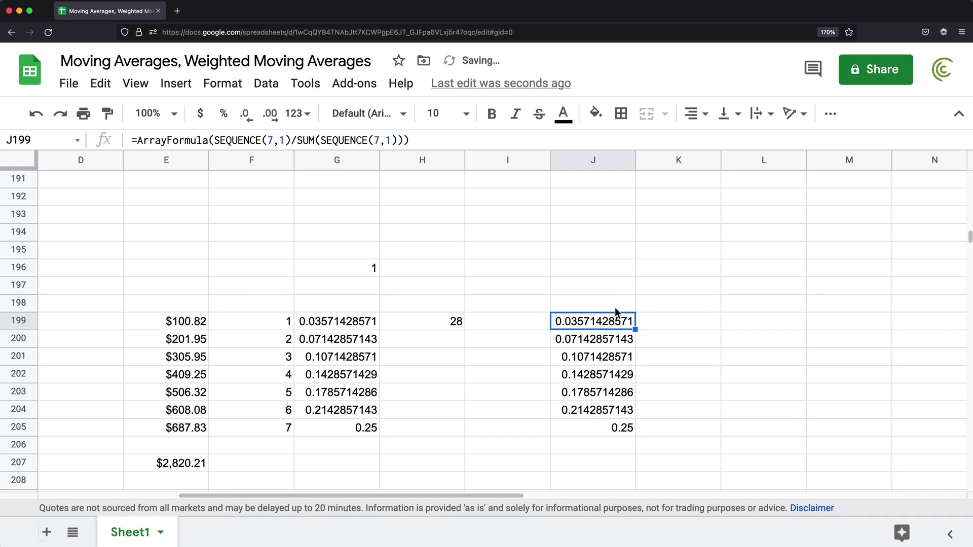
pyautogui.doubleClick(606, 325)
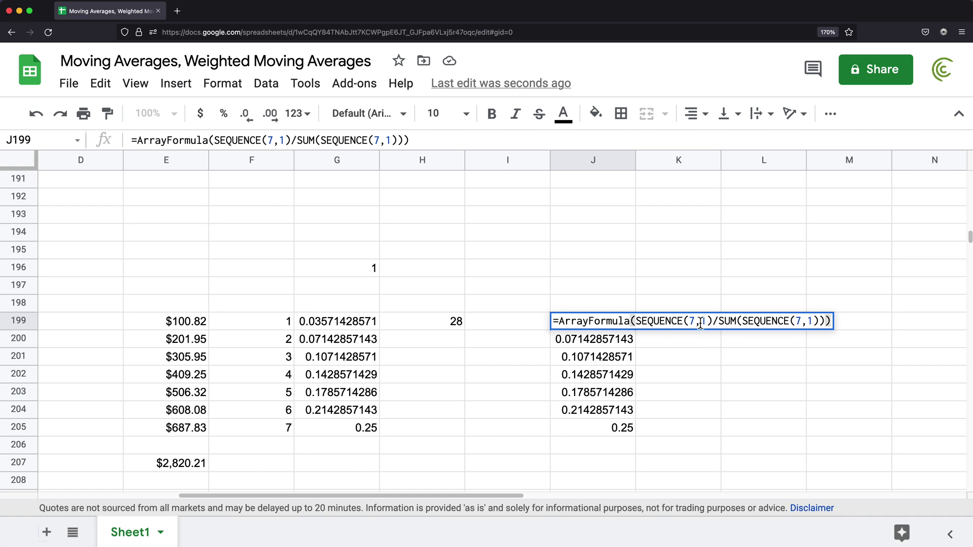
pyautogui.press('Escape')
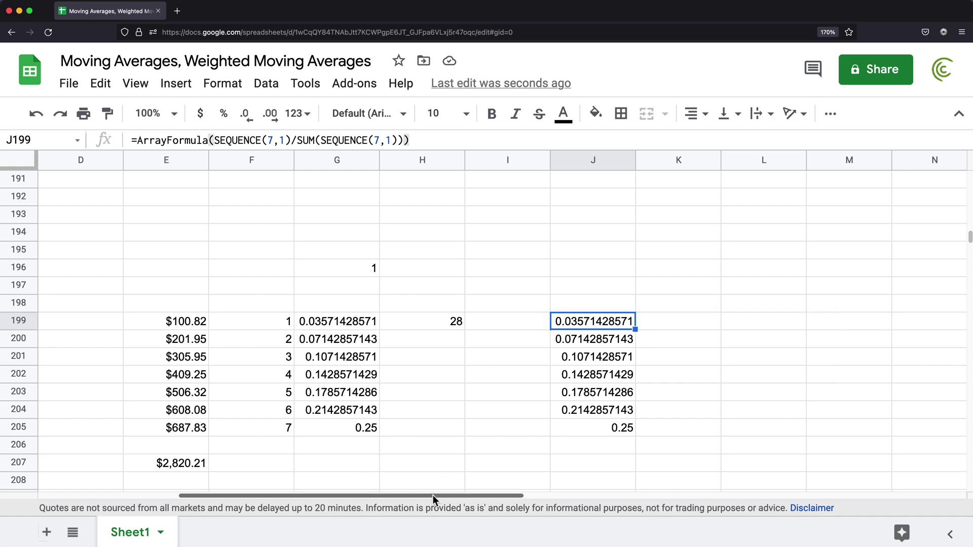
# Step: Examine the weights in G199:G205, the weighted price formula in E199 and the array formula in J199
pyautogui.moveTo(432, 495); pyautogui.dragTo(294, 495)
pyautogui.moveTo(641, 325); pyautogui.dragTo(625, 452)
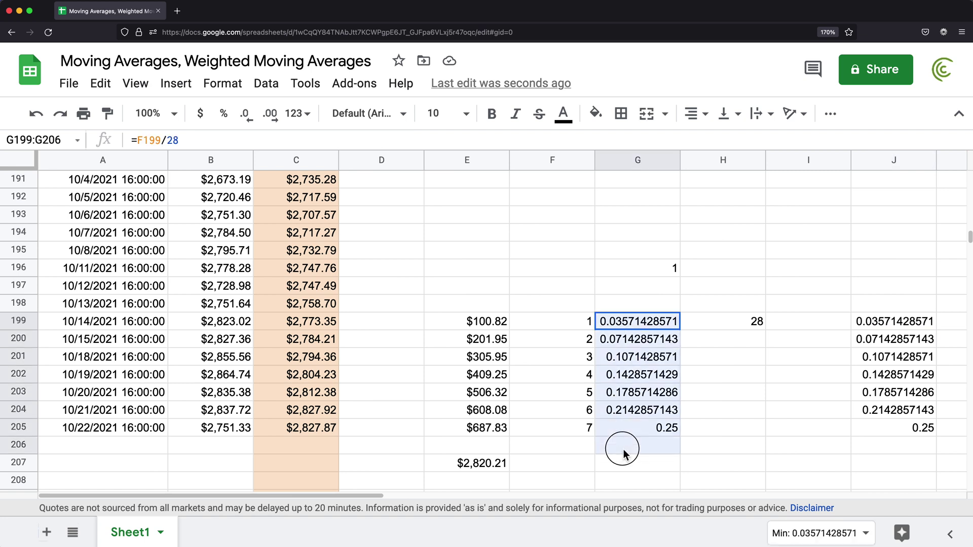
pyautogui.click(470, 323)
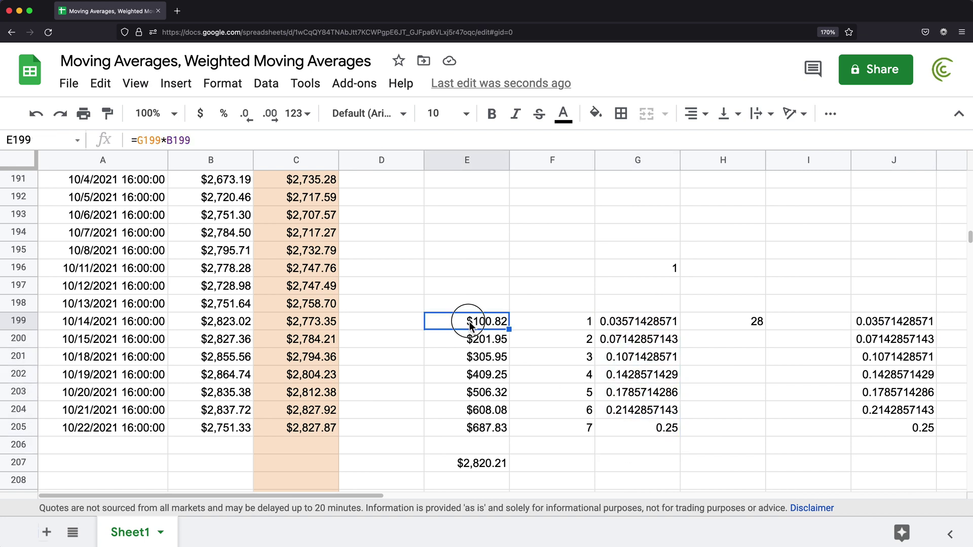
pyautogui.doubleClick(471, 324)
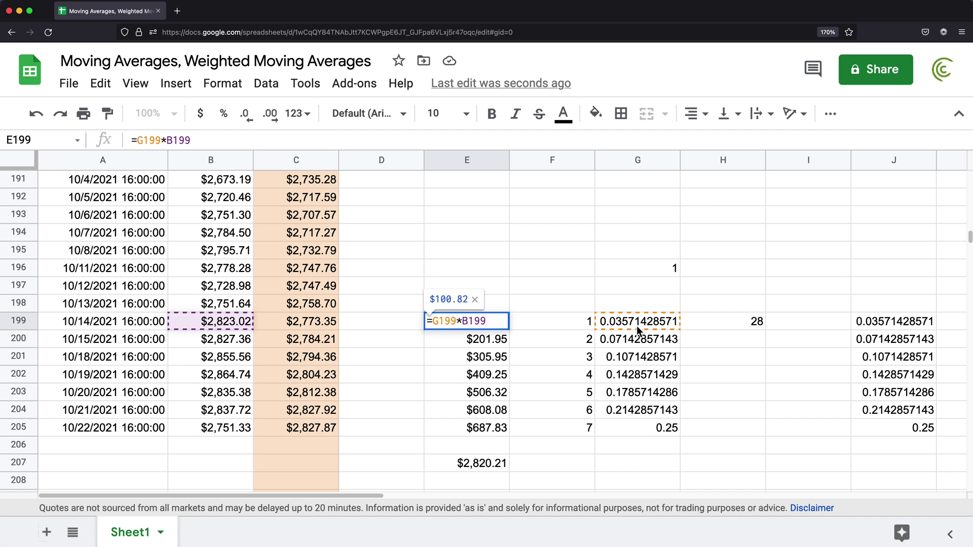
pyautogui.press('Escape')
pyautogui.click(880, 324)
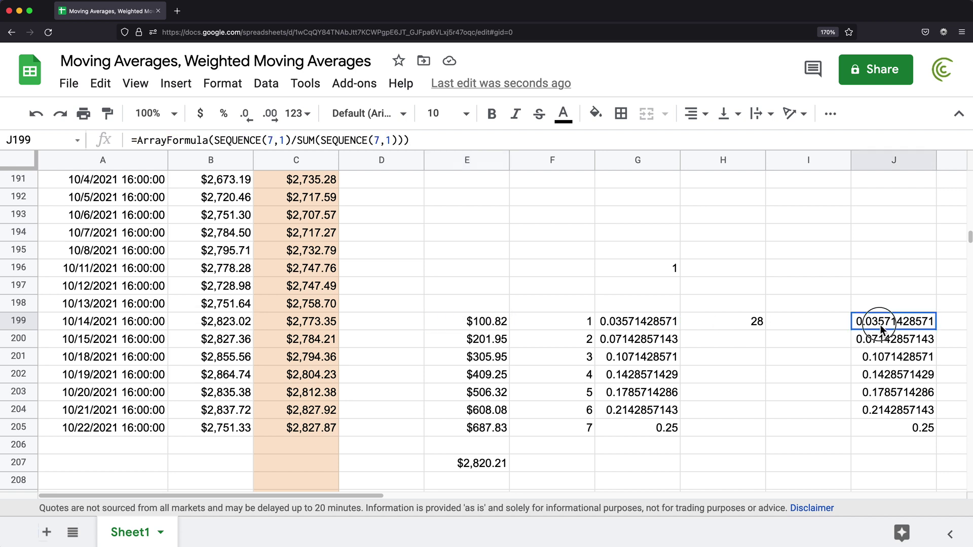
pyautogui.doubleClick(876, 320)
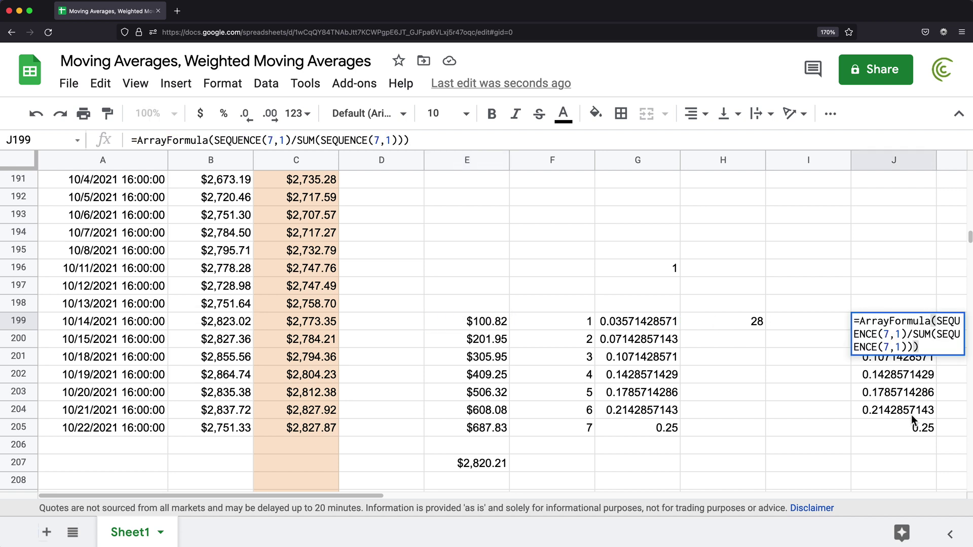
pyautogui.press('Escape')
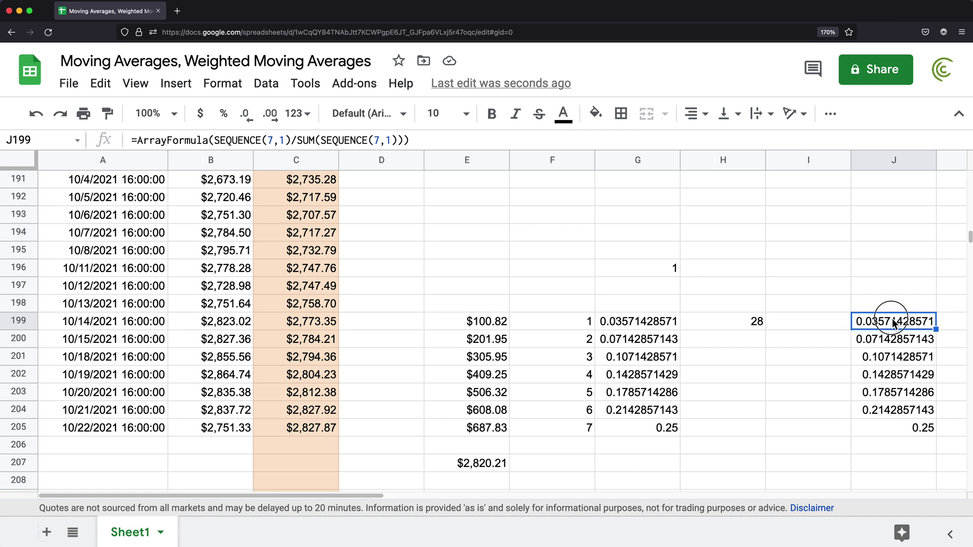
# Step: Move the formula =ArrayFormula(SEQUENCE(7,1)/SUM(SEQUENCE(7,1))) from J199 to D199
pyautogui.doubleClick(892, 320)
pyautogui.moveTo(854, 320); pyautogui.dragTo(950, 358)
pyautogui.hotkey('ctrl', 'c')
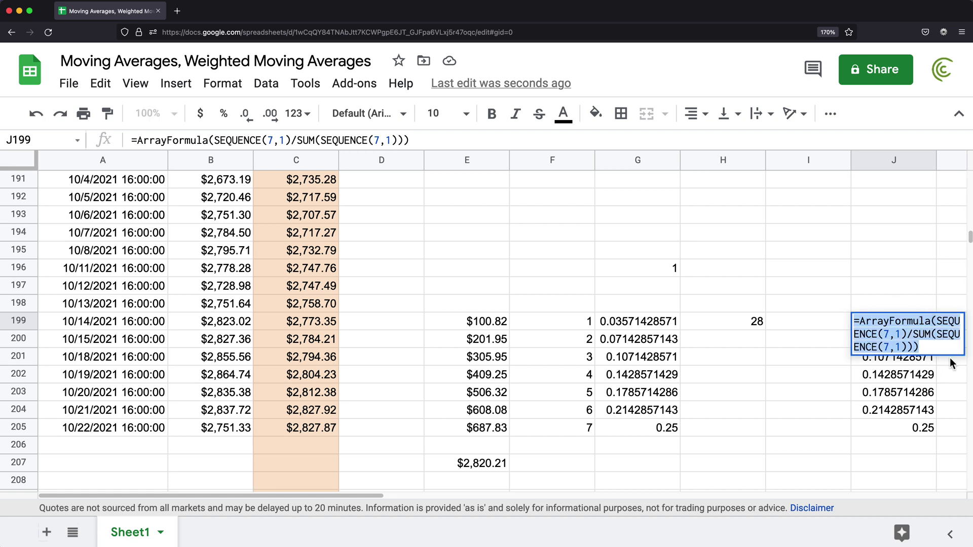
pyautogui.press('BackSpace')
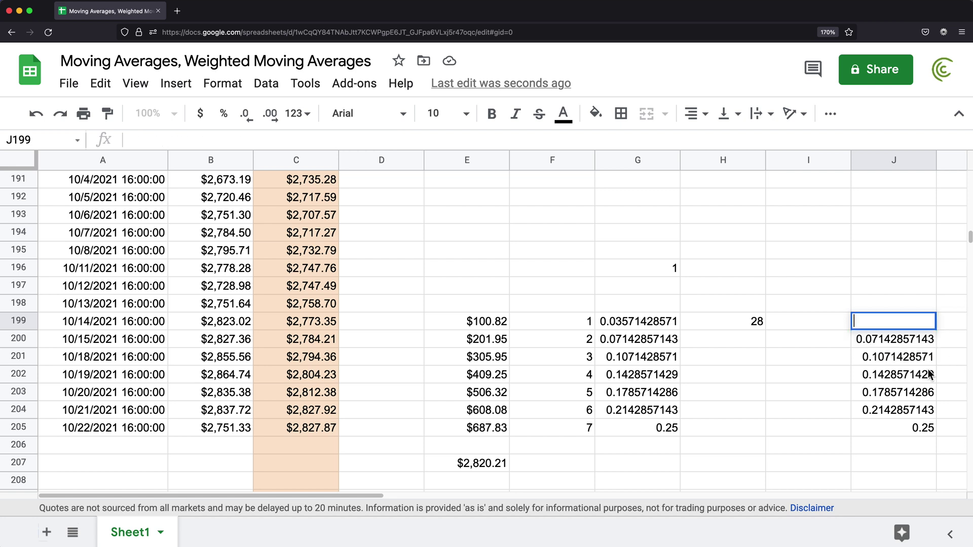
pyautogui.press('Return')
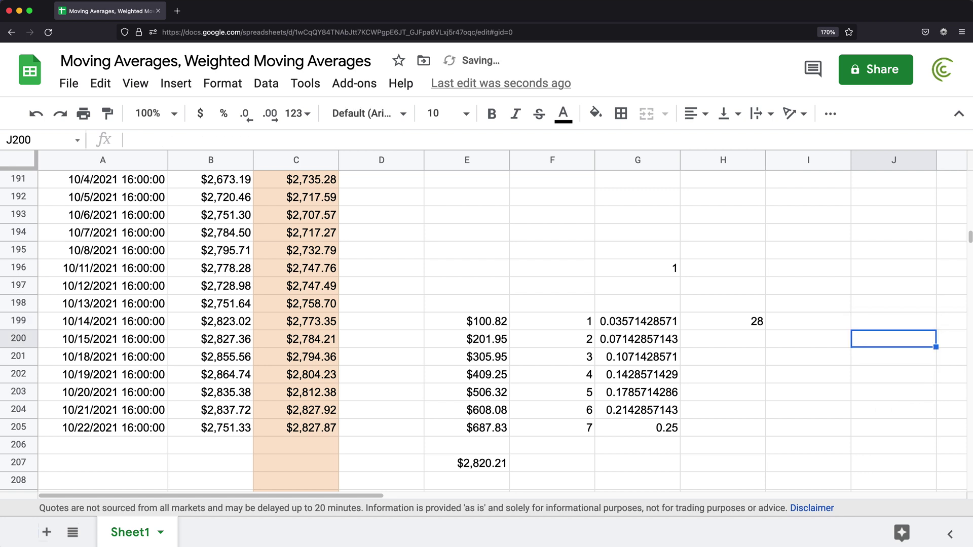
pyautogui.click(370, 321)
pyautogui.doubleClick(370, 321)
pyautogui.hotkey('ctrl', 'v')
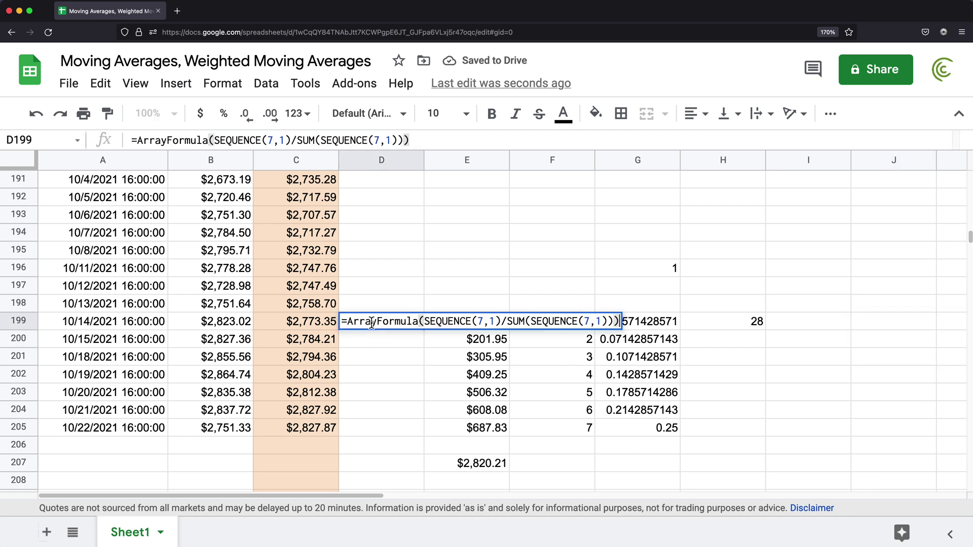
pyautogui.press('Return')
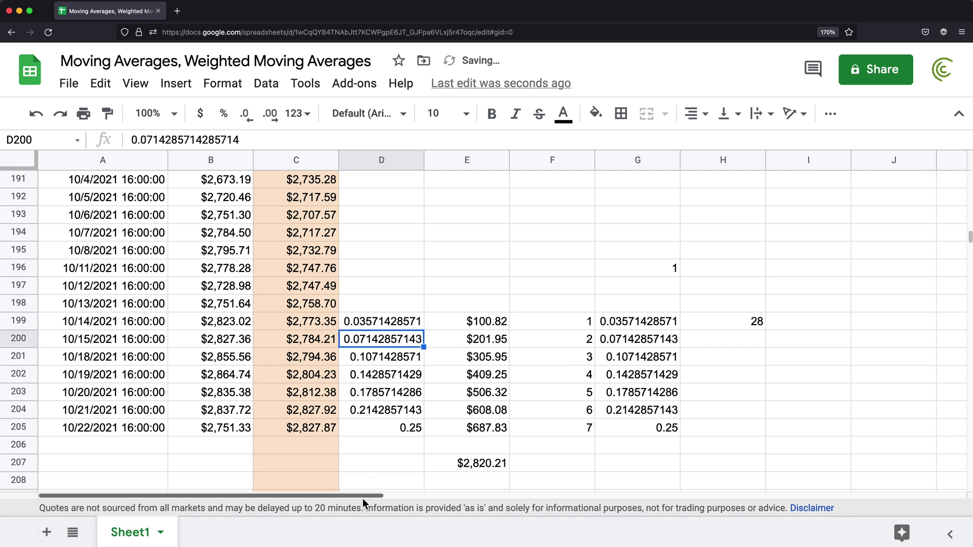
# Step: Extend the array formula in D199 to multiply the SEQUENCE-based weights by the closing prices in B199:B205
pyautogui.click(380, 322)
pyautogui.doubleClick(383, 327)
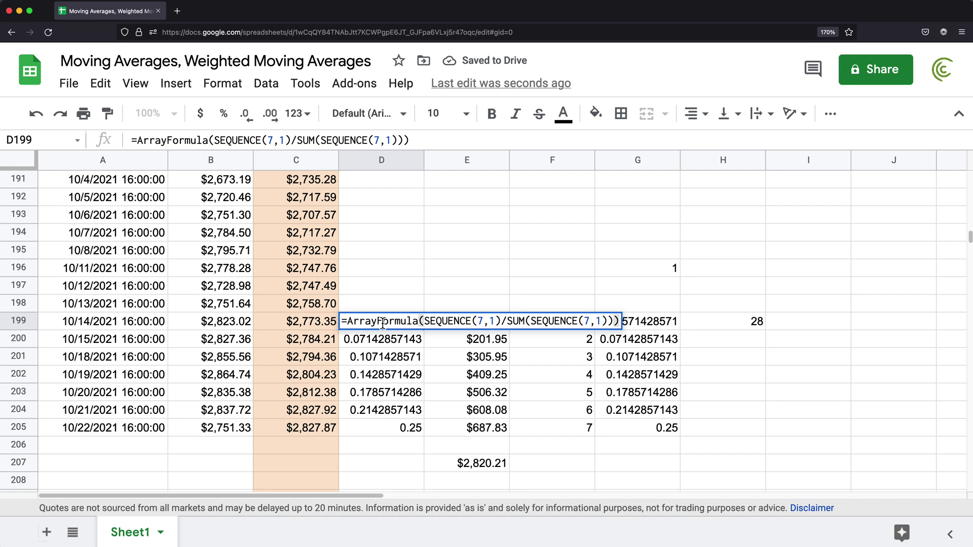
pyautogui.press('Left')
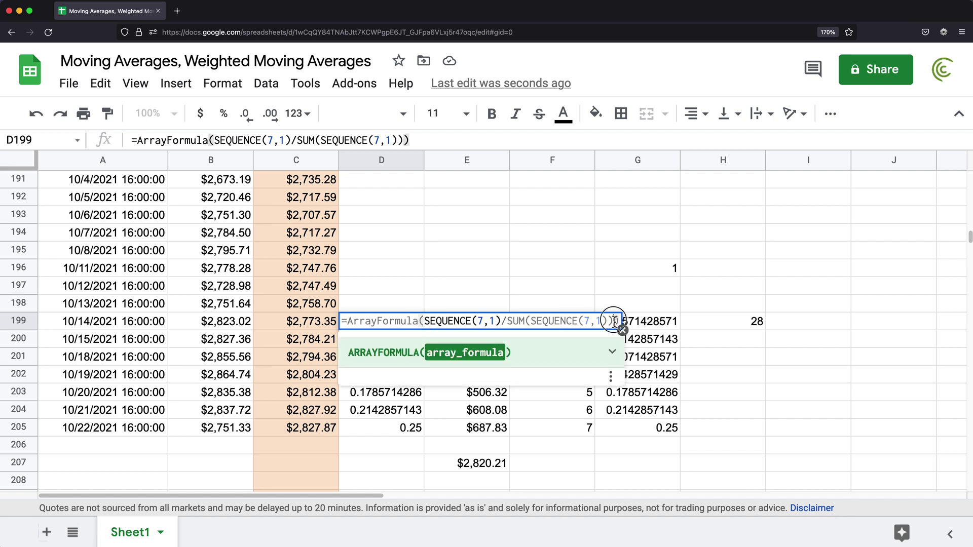
pyautogui.click(426, 321)
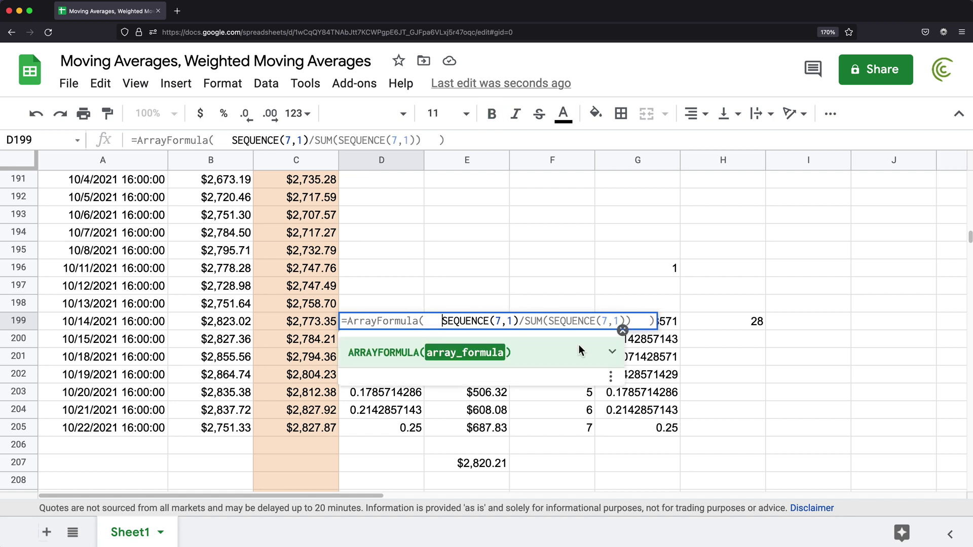
pyautogui.moveTo(640, 325); pyautogui.dragTo(441, 321)
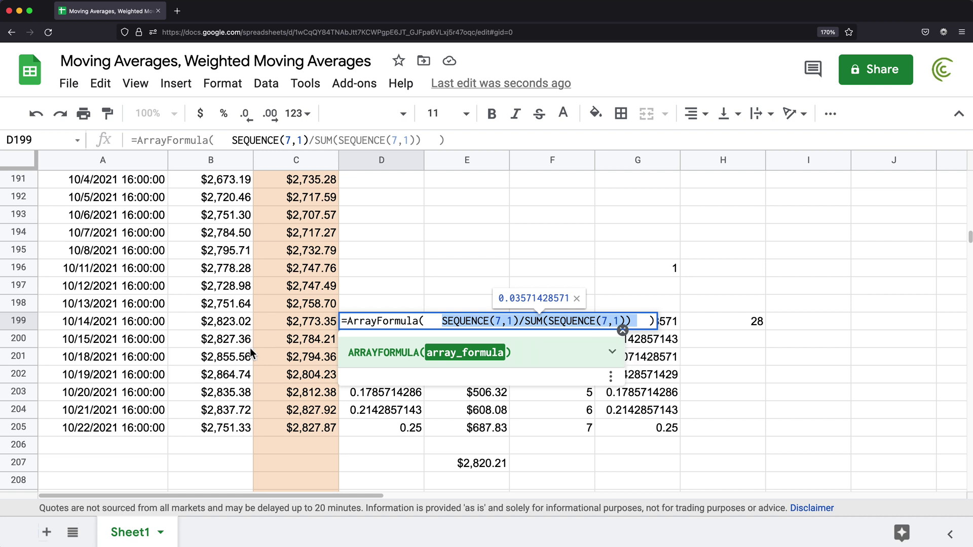
pyautogui.click(632, 322)
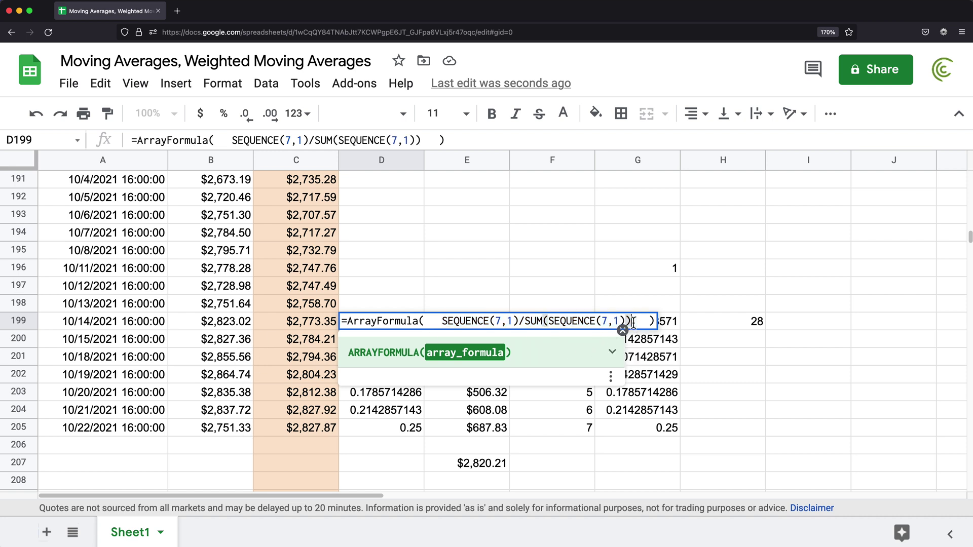
pyautogui.write('*')
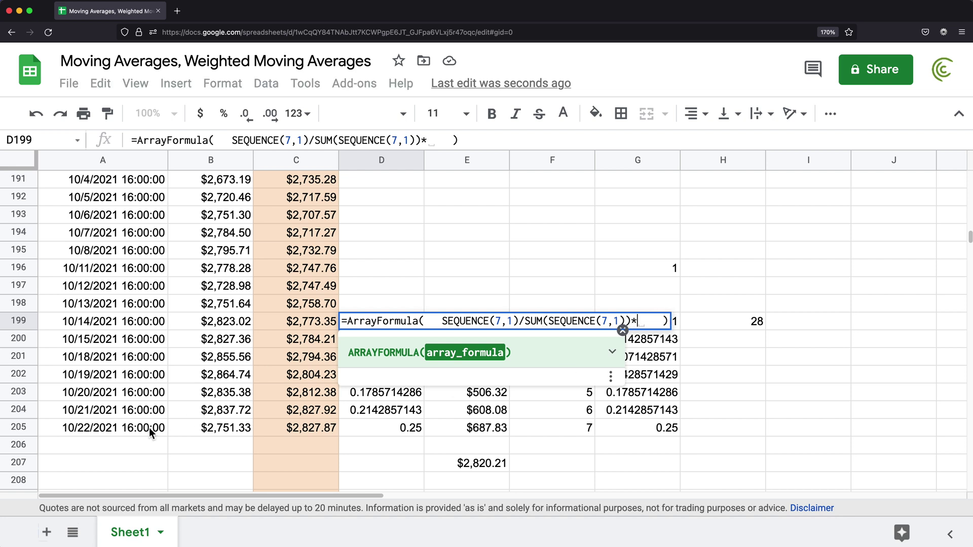
pyautogui.moveTo(202, 431); pyautogui.dragTo(224, 325)
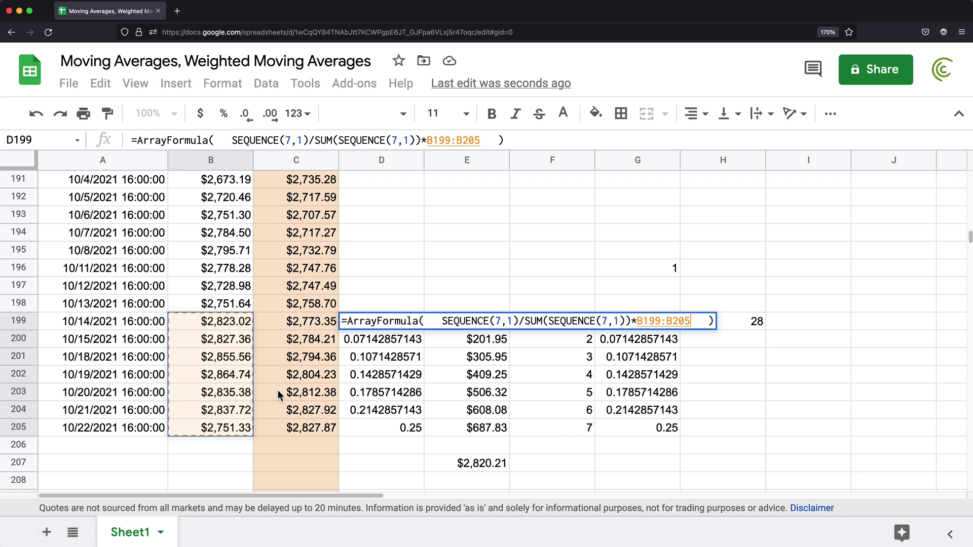
pyautogui.press('Return')
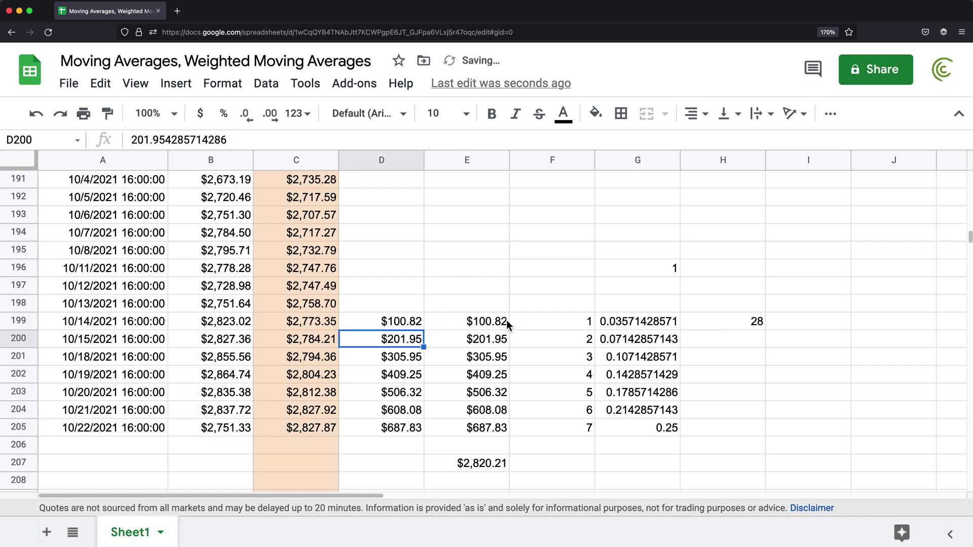
# Step: Compare the weighted prices in E199:E205 with column D and review the SUM formula in E207
pyautogui.click(490, 322)
pyautogui.moveTo(490, 339); pyautogui.dragTo(494, 426)
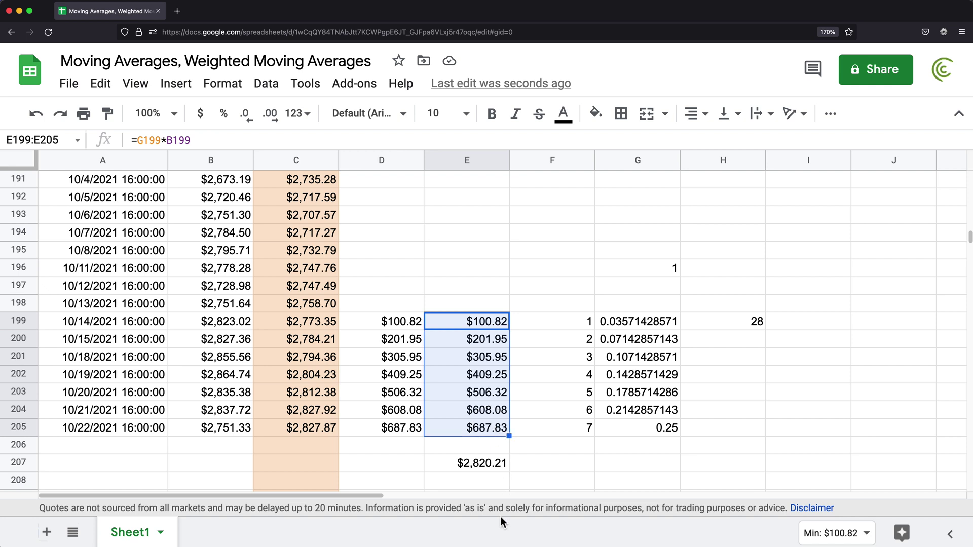
pyautogui.click(482, 465)
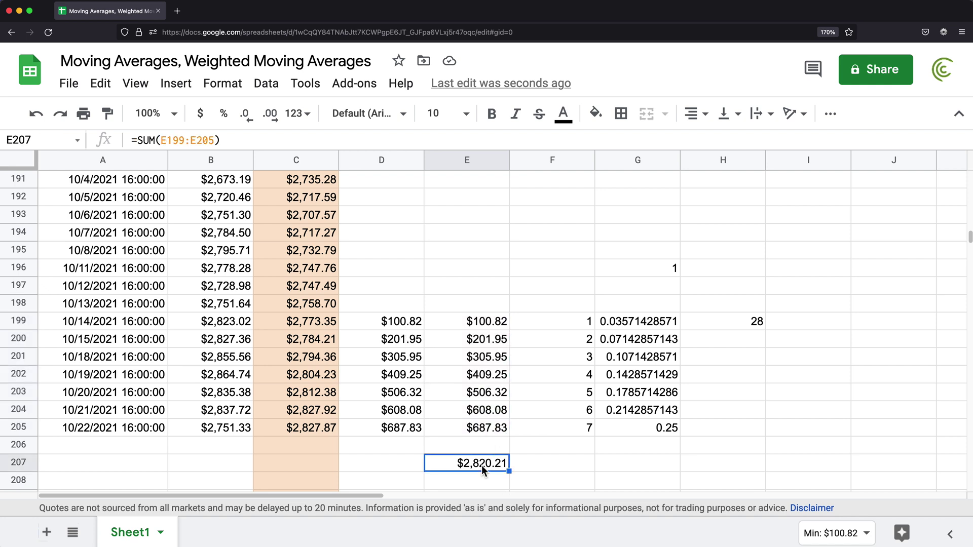
pyautogui.doubleClick(481, 465)
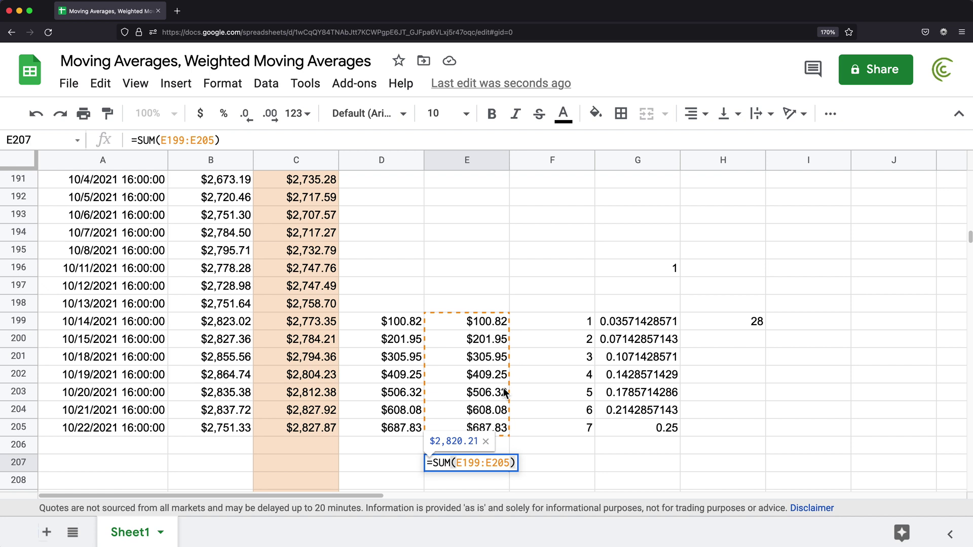
pyautogui.press('Escape')
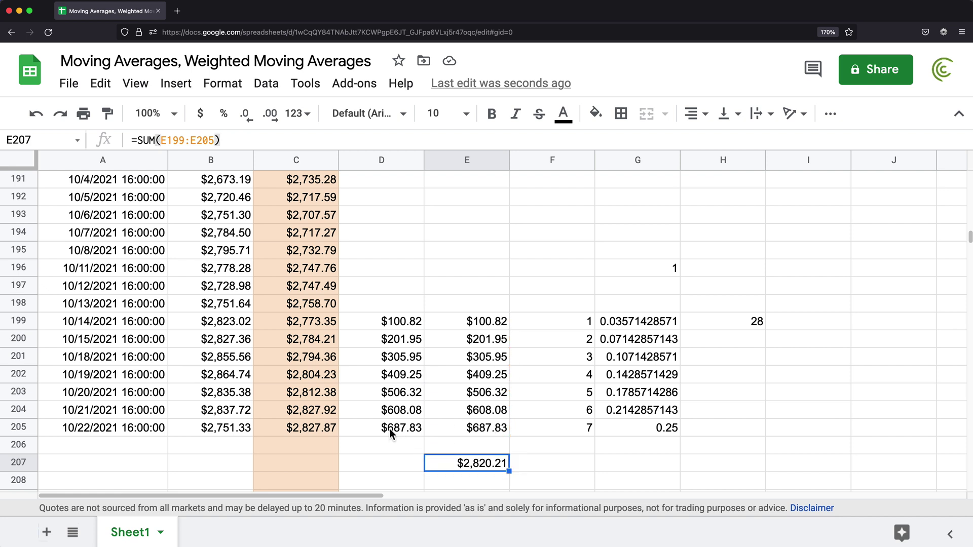
pyautogui.click(391, 429)
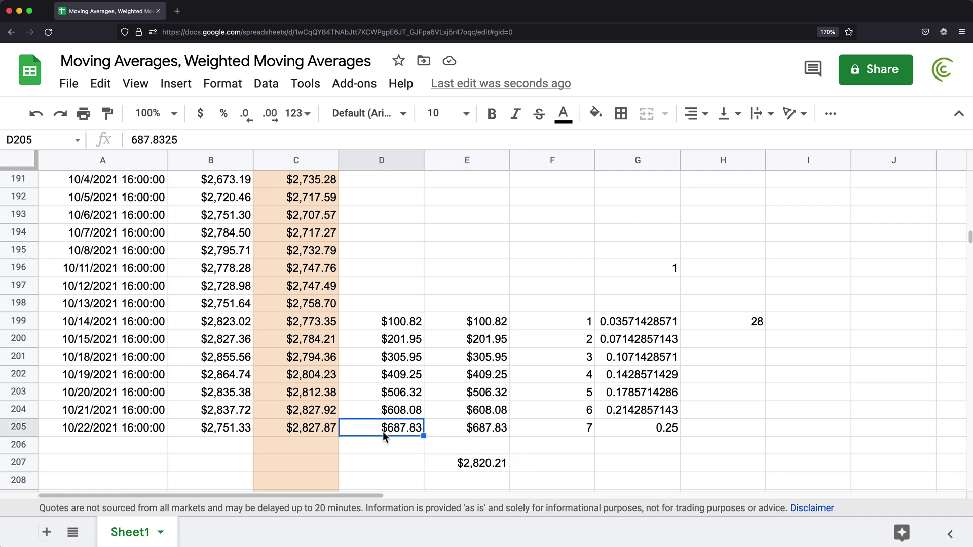
# Step: Wrap the contents of the D199 array formula in SUM, giving =ArrayFormula( SUM( SEQUENCE(7,1)/SUM(SEQUENCE(7,1))*B199:B205 ) )
pyautogui.click(387, 322)
pyautogui.doubleClick(385, 323)
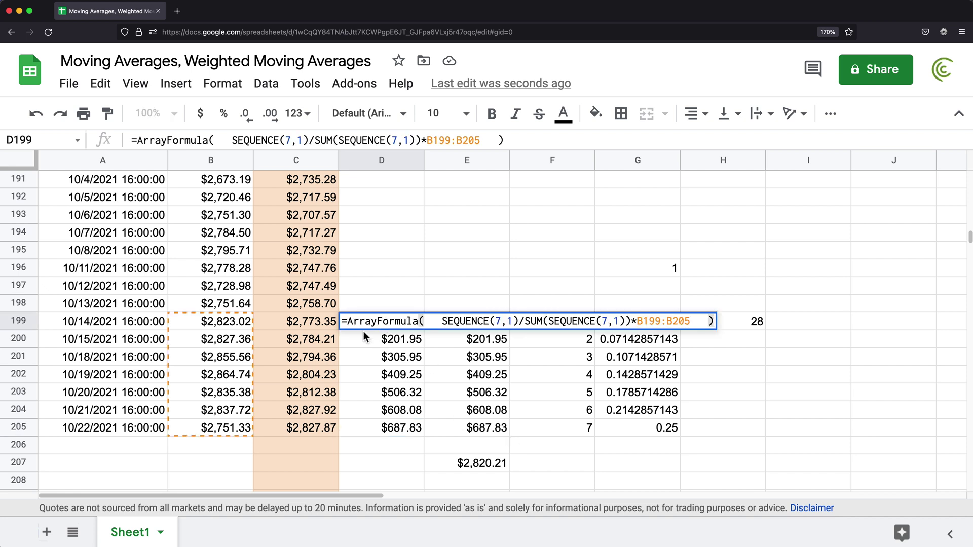
pyautogui.click(434, 323)
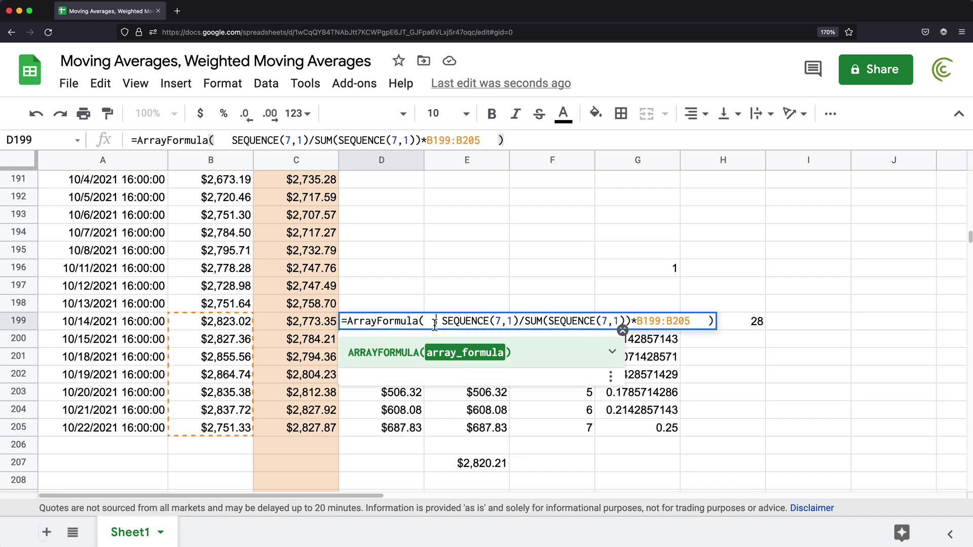
pyautogui.write('SUM(')
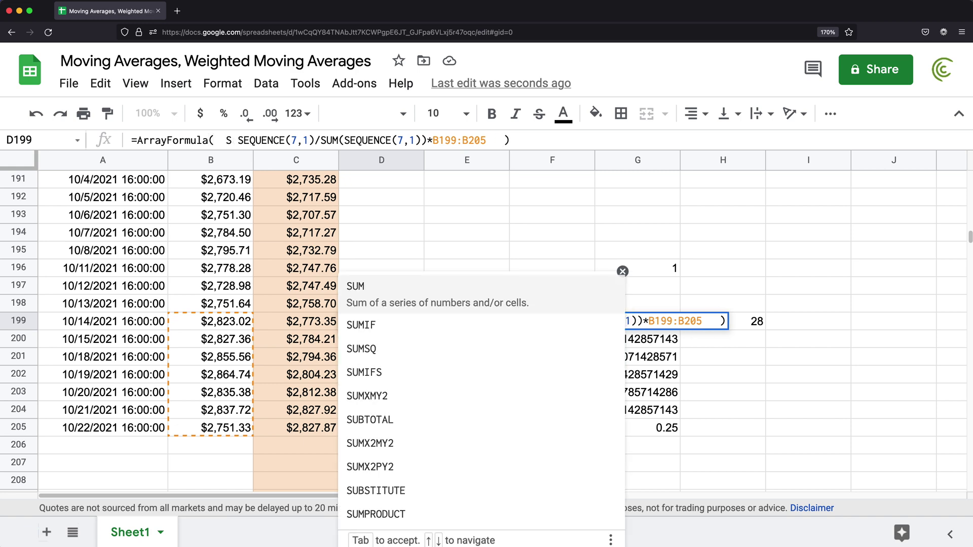
pyautogui.click(722, 322)
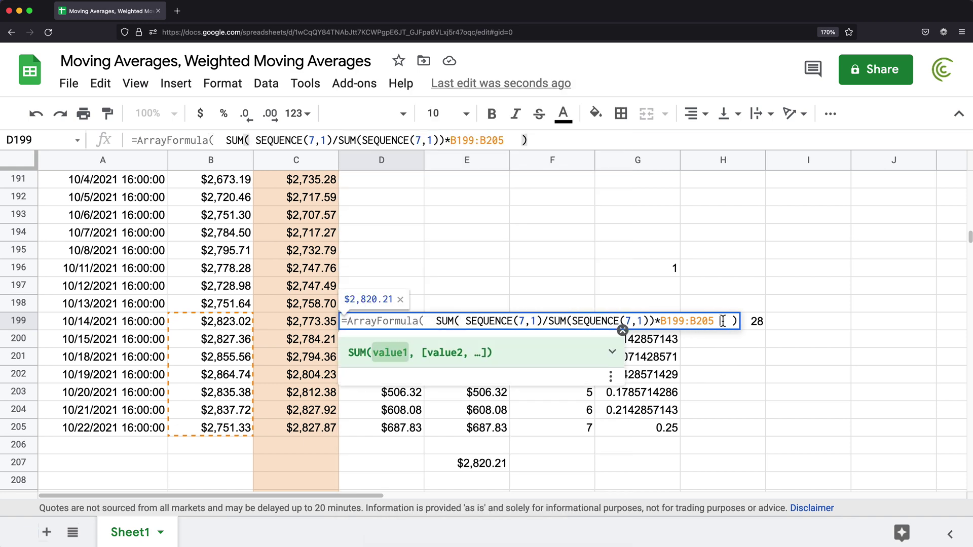
pyautogui.write(')')
pyautogui.press('Return')
# Step: Move the weighted-average array formula from D199 to D205, keeping the B199:B205 reference, and review it there
pyautogui.click(409, 324)
pyautogui.press('Return')
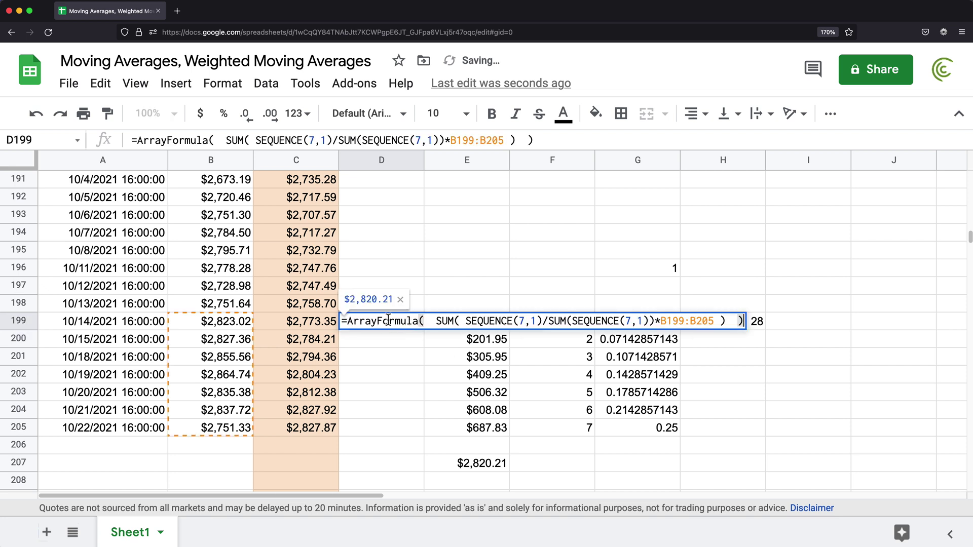
pyautogui.click(394, 323)
pyautogui.doubleClick(393, 322)
pyautogui.click(394, 322)
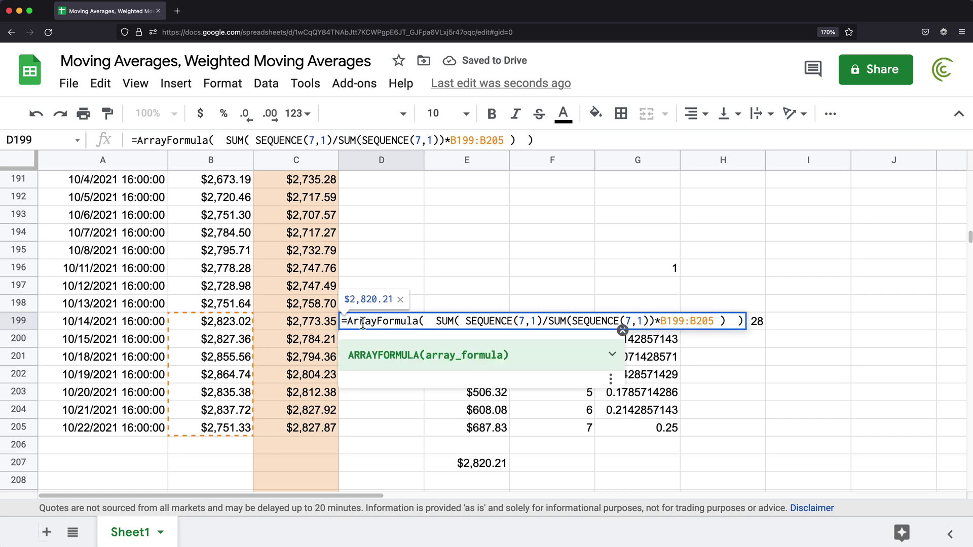
pyautogui.moveTo(342, 322); pyautogui.dragTo(771, 330)
pyautogui.hotkey('ctrl', 'c')
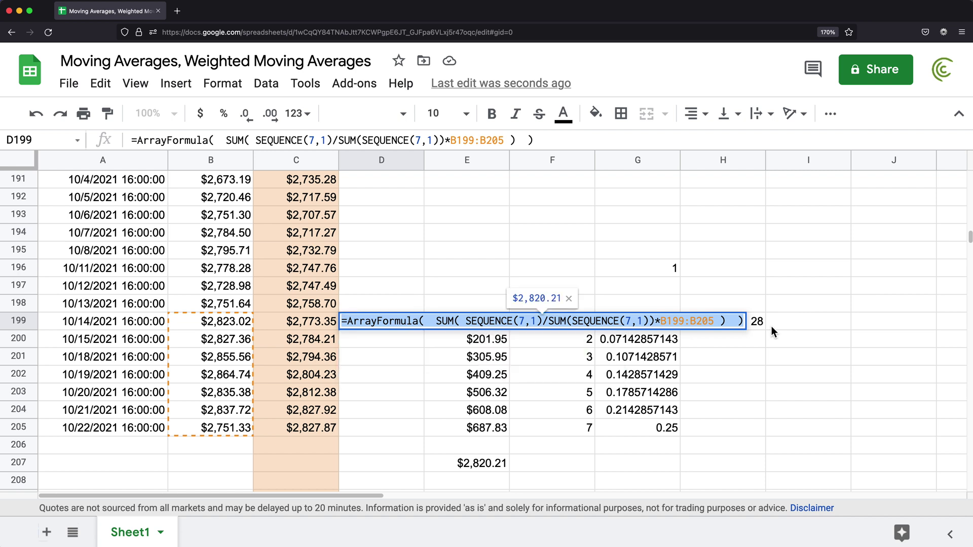
pyautogui.press('BackSpace')
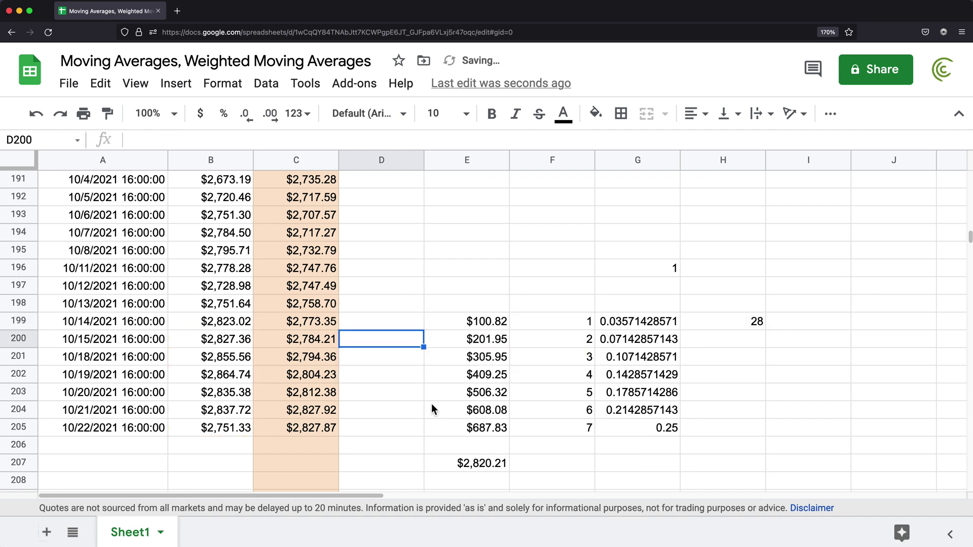
pyautogui.click(414, 427)
pyautogui.hotkey('ctrl', 'v')
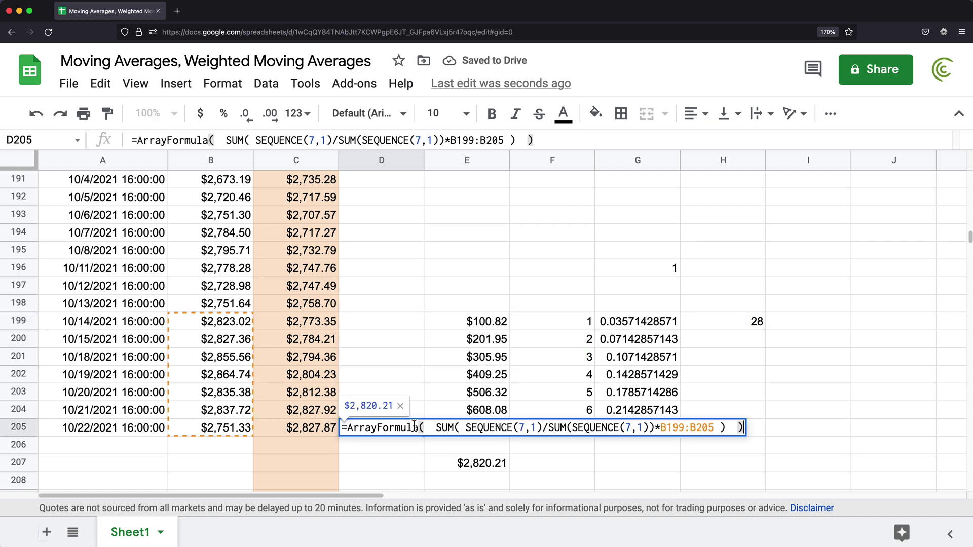
pyautogui.press('Return')
pyautogui.press('Up')
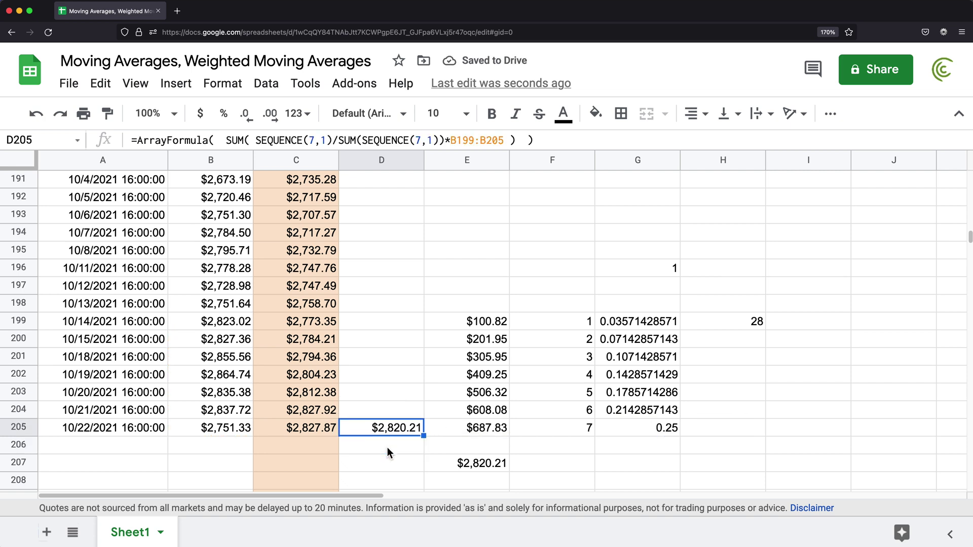
pyautogui.doubleClick(398, 430)
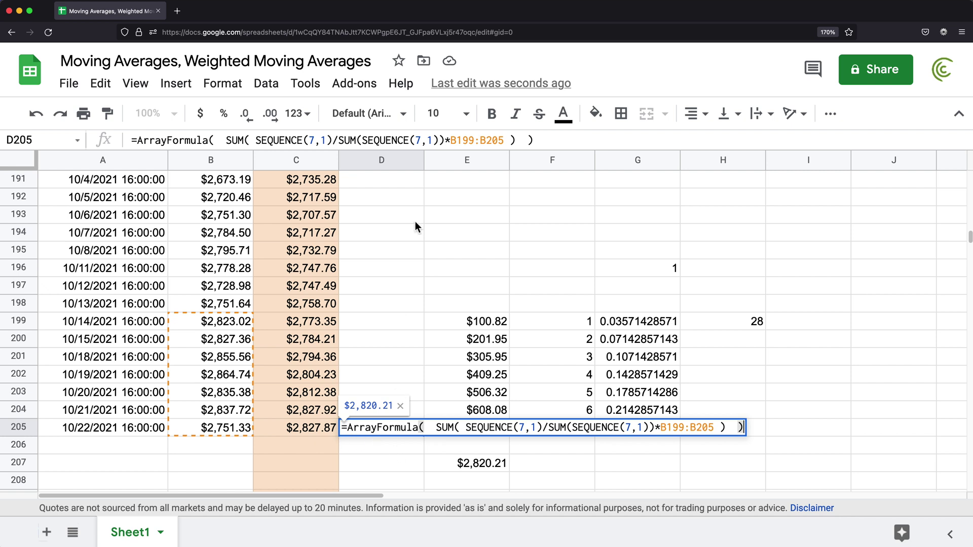
pyautogui.press('Return')
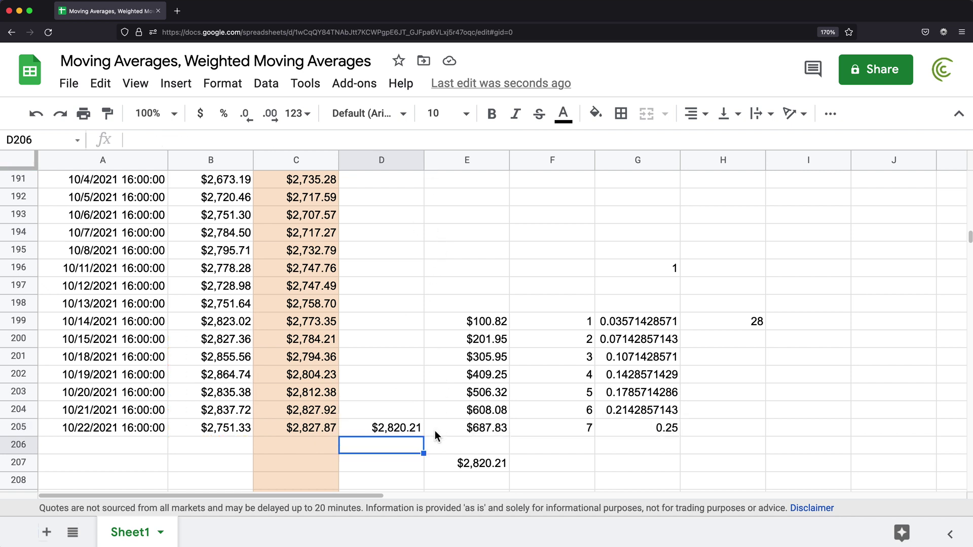
# Step: Clear the helper cells E196:H207 and fill the weighted moving average formula from D205 up to D2
pyautogui.moveTo(495, 274); pyautogui.dragTo(741, 465)
pyautogui.press('Delete')
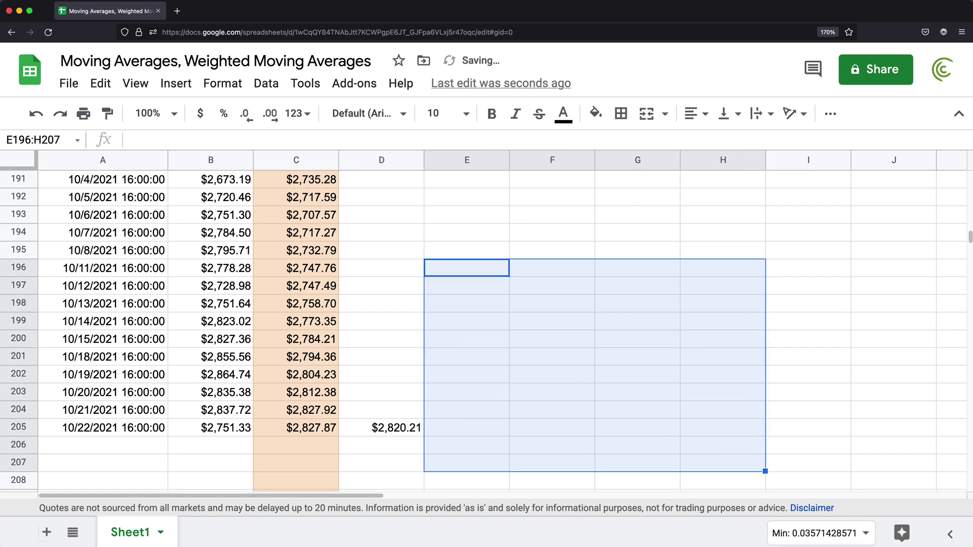
pyautogui.click(401, 429)
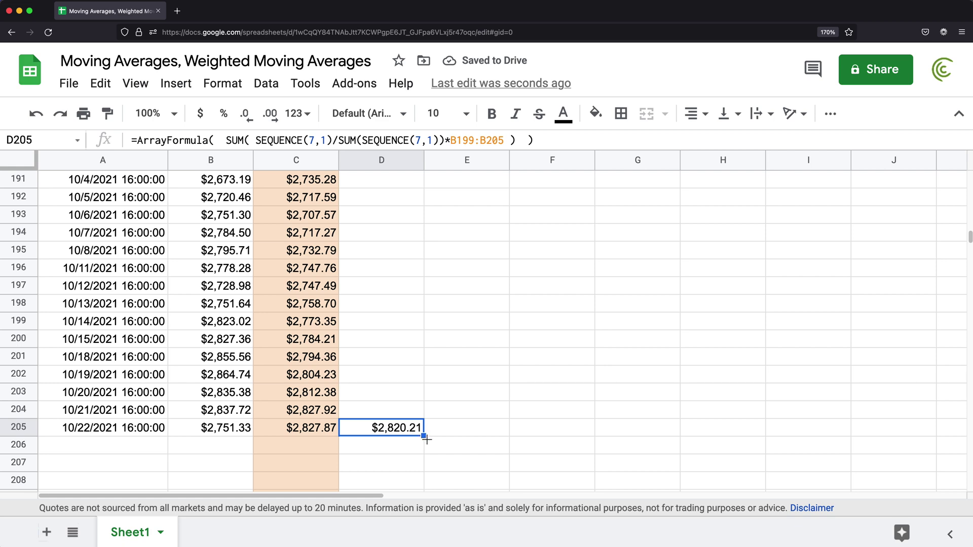
pyautogui.moveTo(426, 437); pyautogui.dragTo(383, 216)
# Step: Copy the header from C1 to D1 and change it to "7 Day Weighted Moving Average"
pyautogui.click(302, 187)
pyautogui.hotkey('ctrl', 'c')
pyautogui.click(359, 187)
pyautogui.hotkey('ctrl', 'v')
pyautogui.doubleClick(374, 182)
pyautogui.write('Weighted')
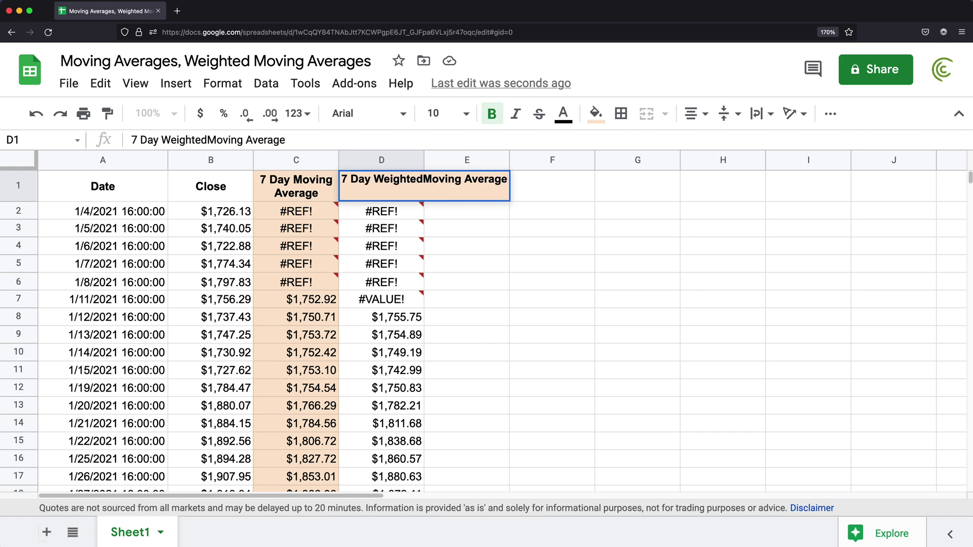
pyautogui.press('Return')
# Step: Examine the weighted moving average formula in D205, the last filled row of column D, and the price range it references
pyautogui.hotkey('ctrl', 'Down')
pyautogui.scroll(-1, 413, 289)
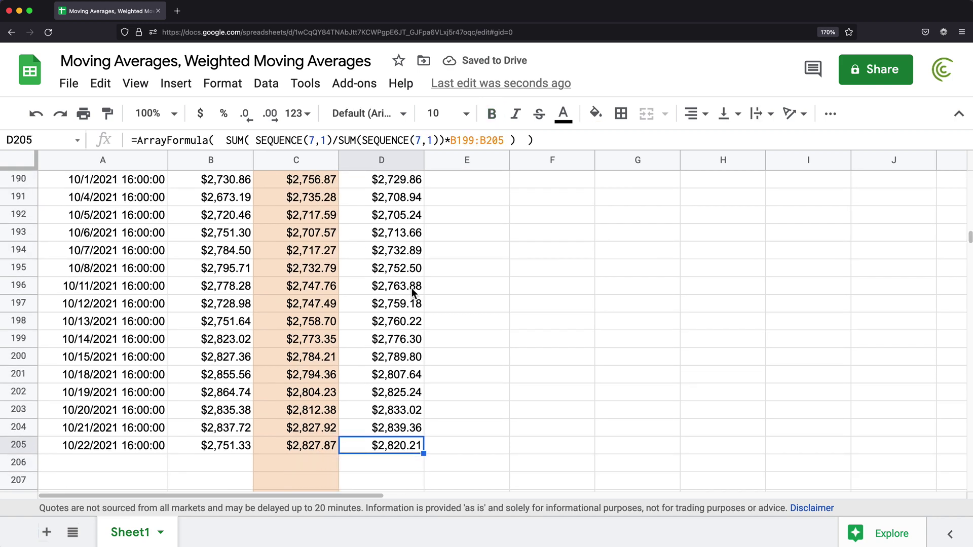
pyautogui.doubleClick(394, 449)
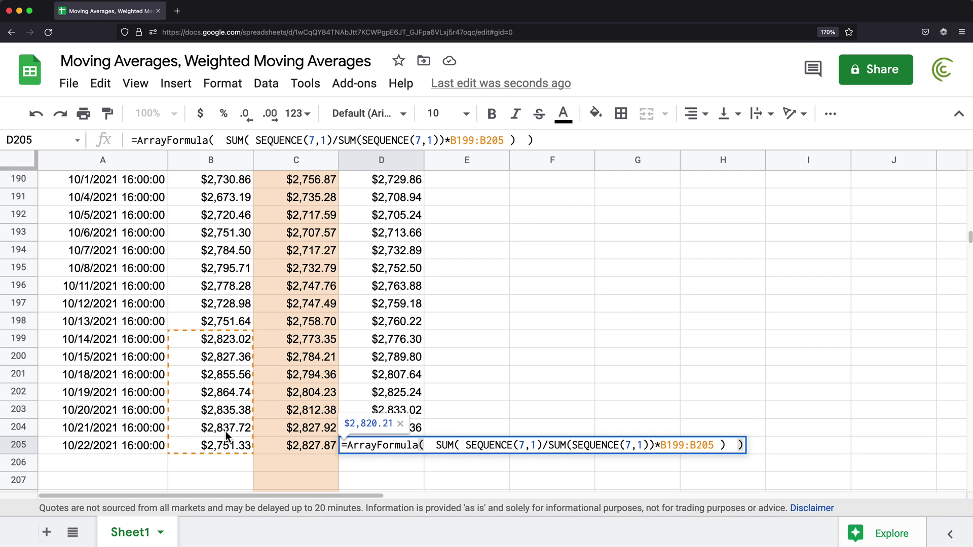
pyautogui.press('Return')
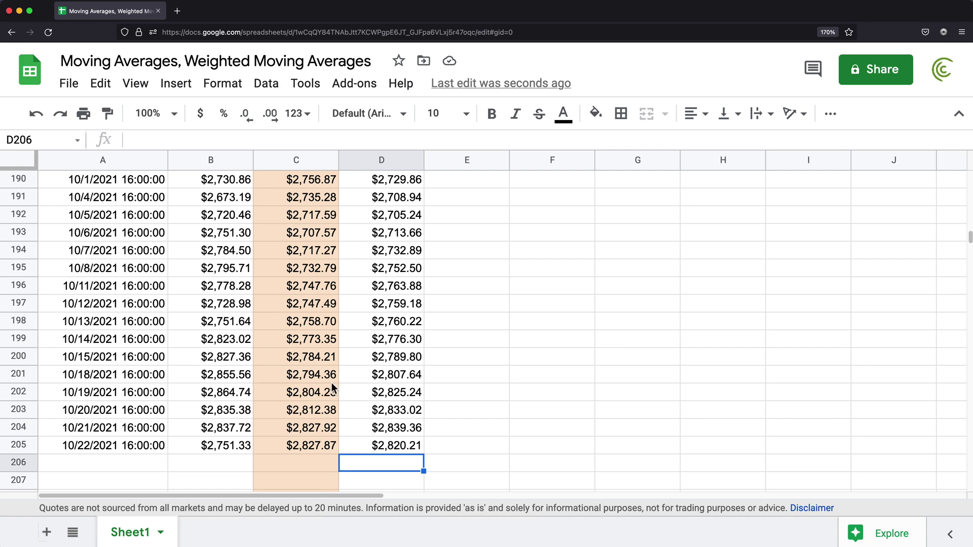
pyautogui.press('Up')
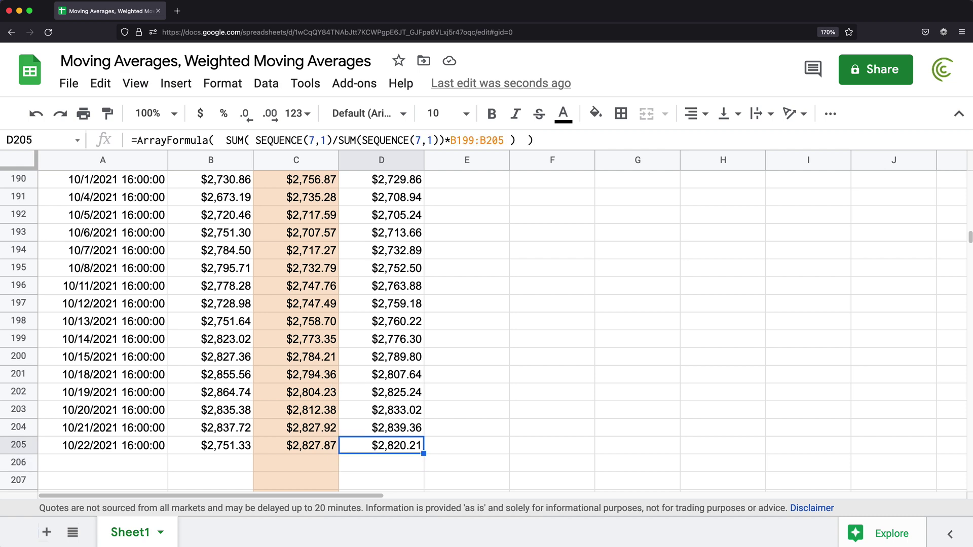
# Step: Insert a chart based on columns A to D, covering date, close and both 7-day moving averages
pyautogui.press('super+Up')
pyautogui.moveTo(127, 160); pyautogui.dragTo(382, 160)
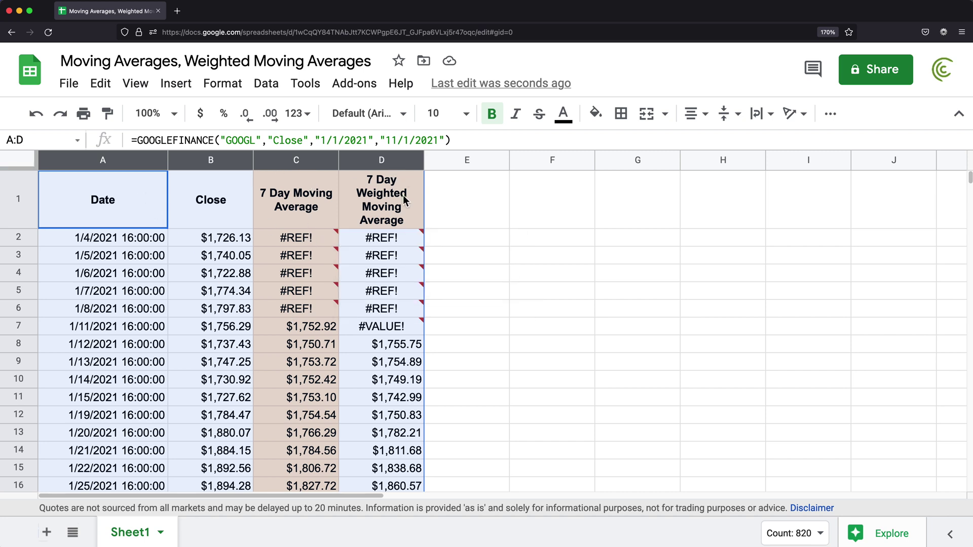
pyautogui.click(174, 82)
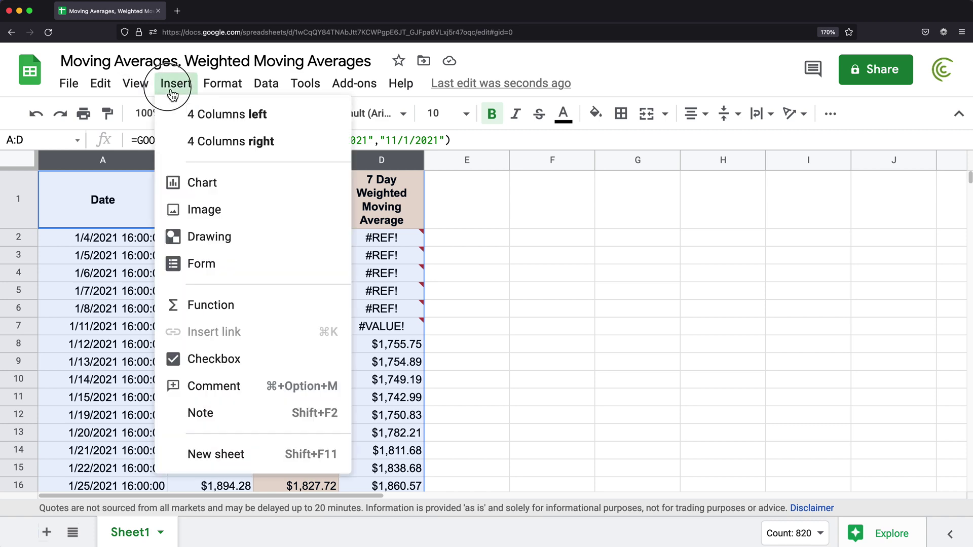
pyautogui.click(225, 188)
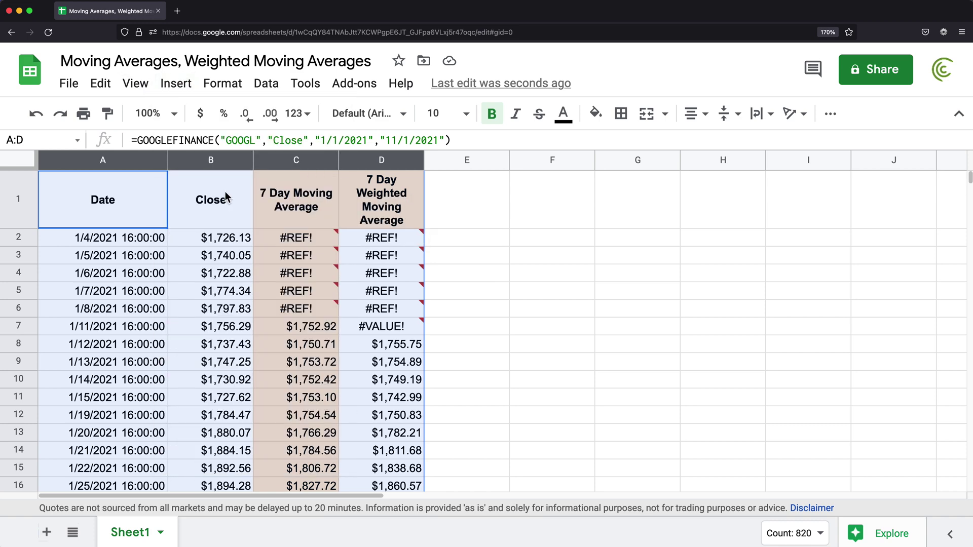
# Step: Enlarge the chart to span roughly columns B to J and compare the close line with both 7-day moving averages
pyautogui.press('Escape')
pyautogui.moveTo(602, 327); pyautogui.dragTo(941, 324)
pyautogui.moveTo(525, 488); pyautogui.dragTo(522, 543)
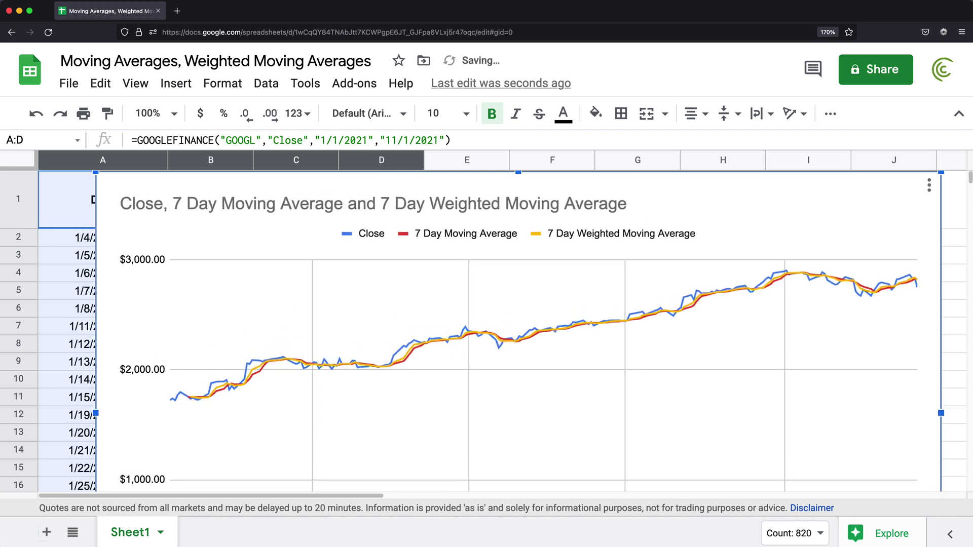
pyautogui.click(357, 244)
pyautogui.click(284, 375)
pyautogui.moveTo(253, 377)
pyautogui.moveTo(406, 357)
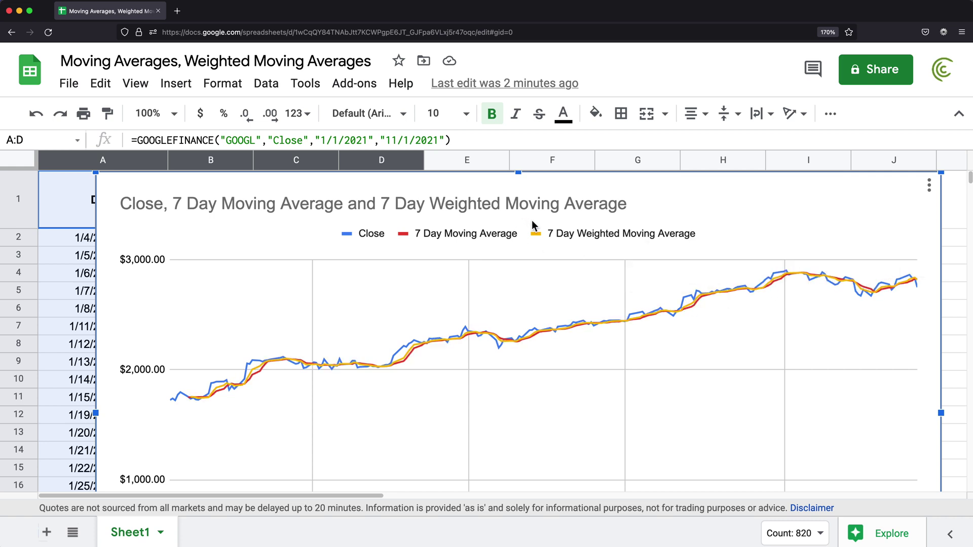
# Step: Delete the chart of the closing price and the two 7-day moving averages
pyautogui.click(930, 188)
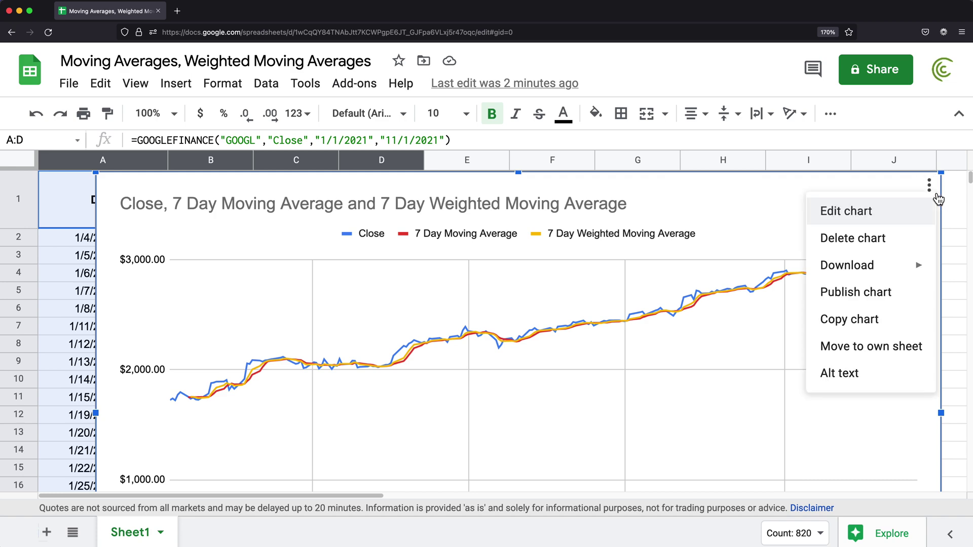
pyautogui.click(851, 238)
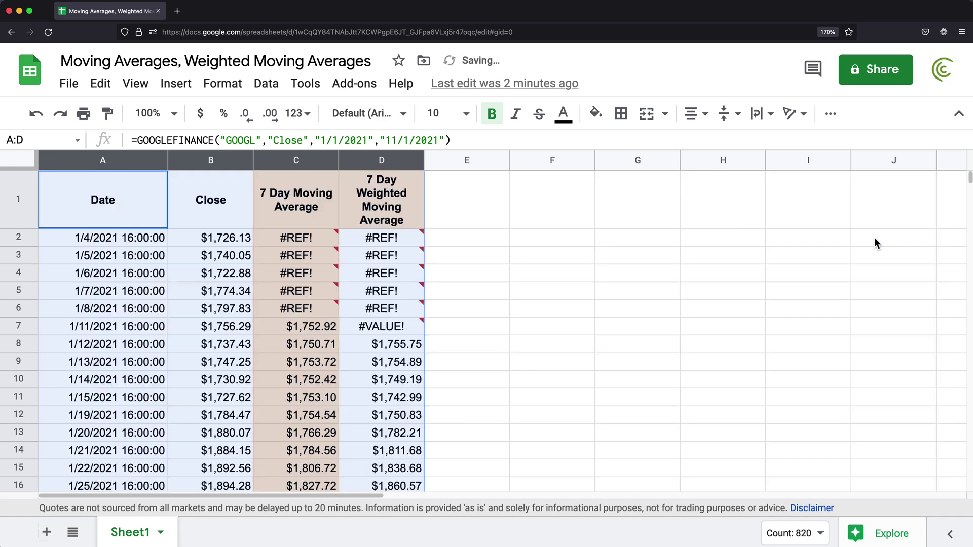
# Step: Copy the text of the weighted moving average formula in D205 into E205, keeping its B199:B205 reference
pyautogui.click(376, 319)
pyautogui.press('super+Down')
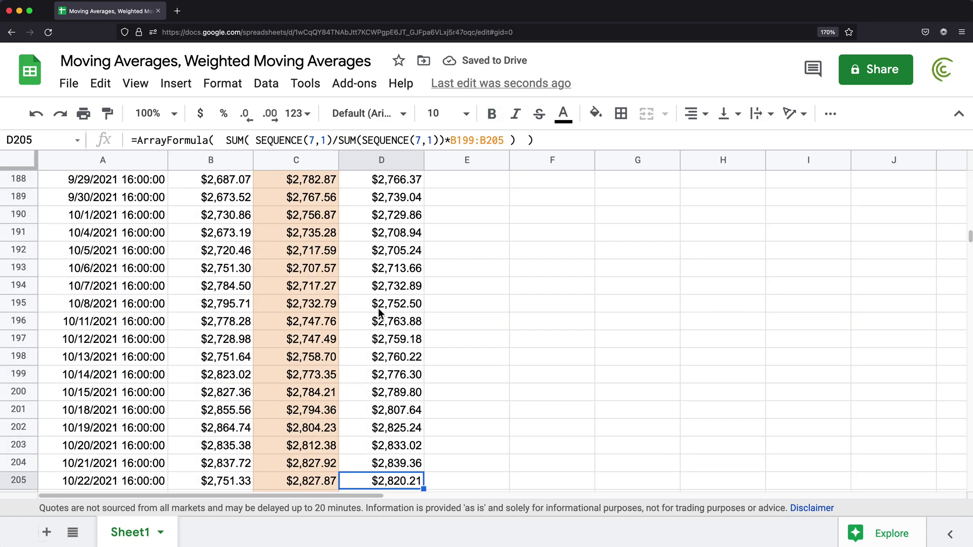
pyautogui.scroll(-1, 379, 308)
pyautogui.doubleClick(391, 445)
pyautogui.moveTo(342, 446); pyautogui.dragTo(771, 439)
pyautogui.hotkey('ctrl', 'c')
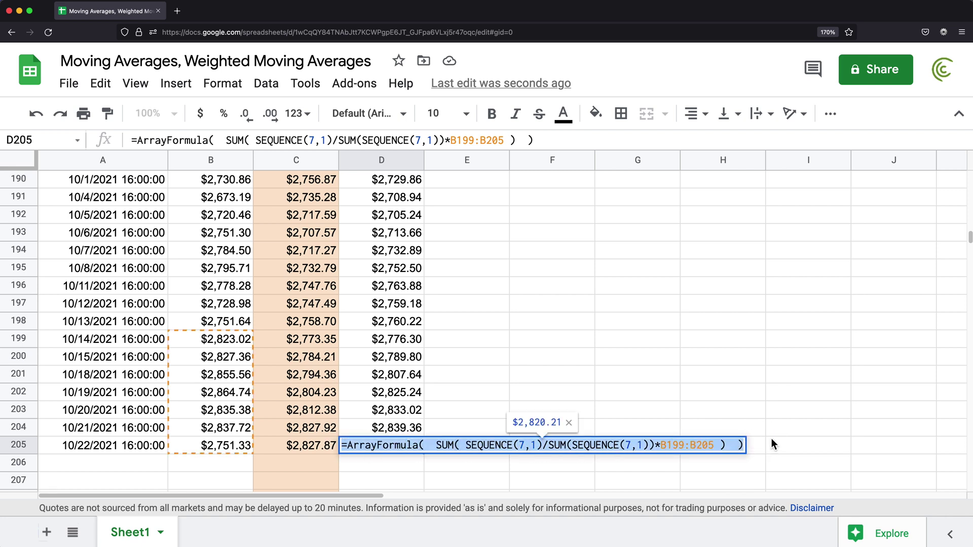
pyautogui.click(473, 452)
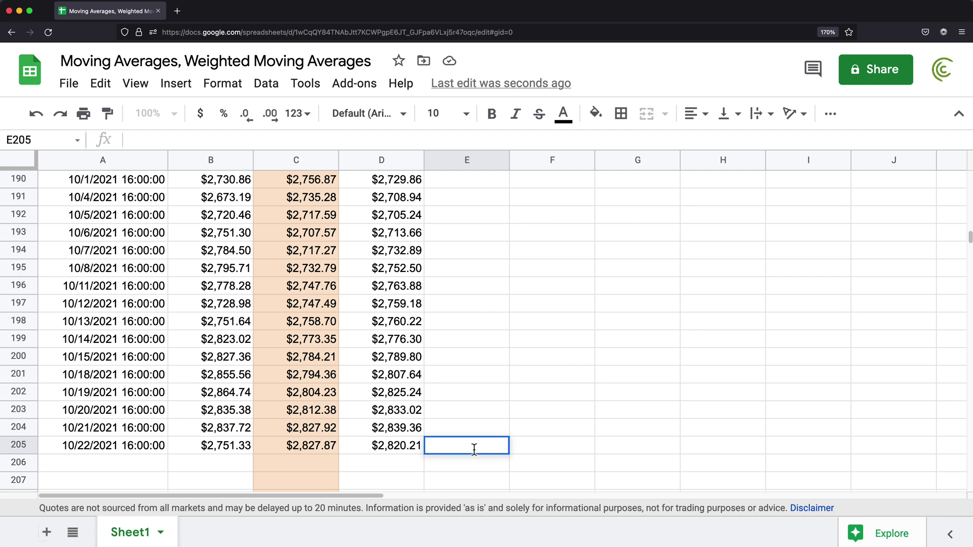
pyautogui.hotkey('ctrl', 'v')
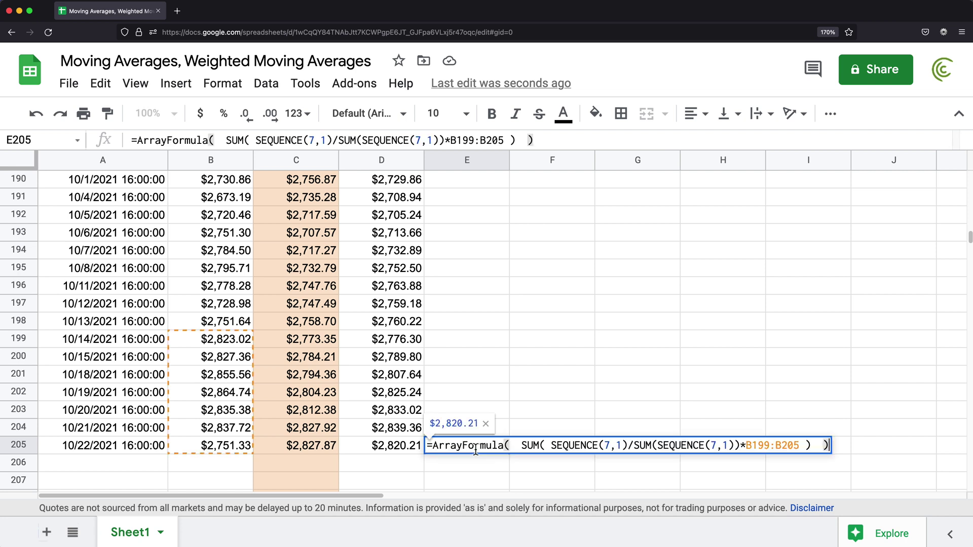
# Step: Change the row count in both SEQUENCE functions of the E205 formula to 10
pyautogui.click(610, 446)
pyautogui.press('BackSpace')
pyautogui.write('10')
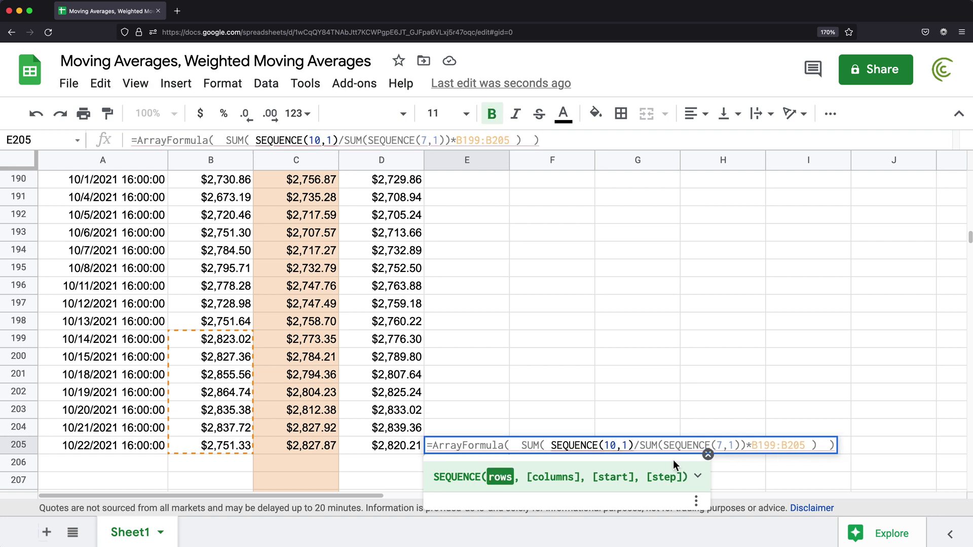
pyautogui.click(722, 446)
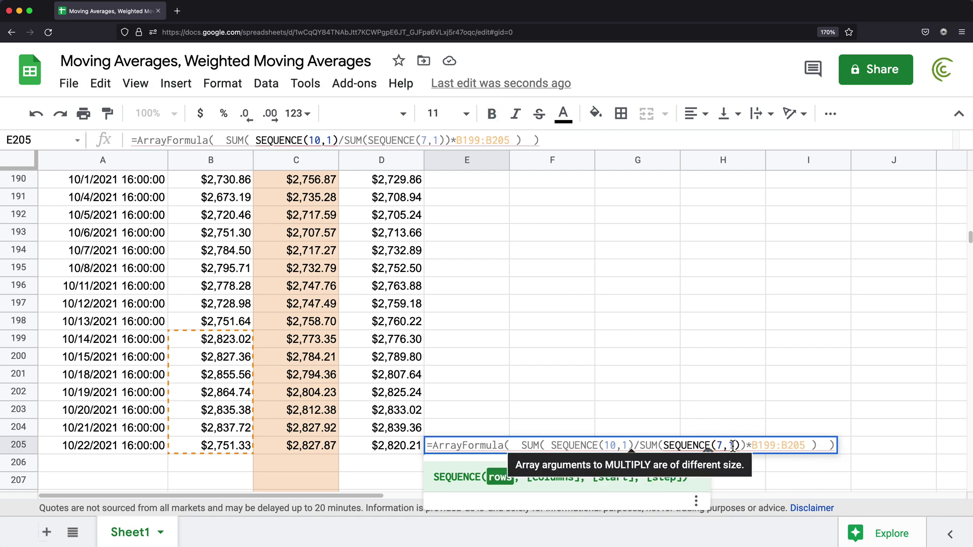
pyautogui.press('BackSpace')
pyautogui.write('10')
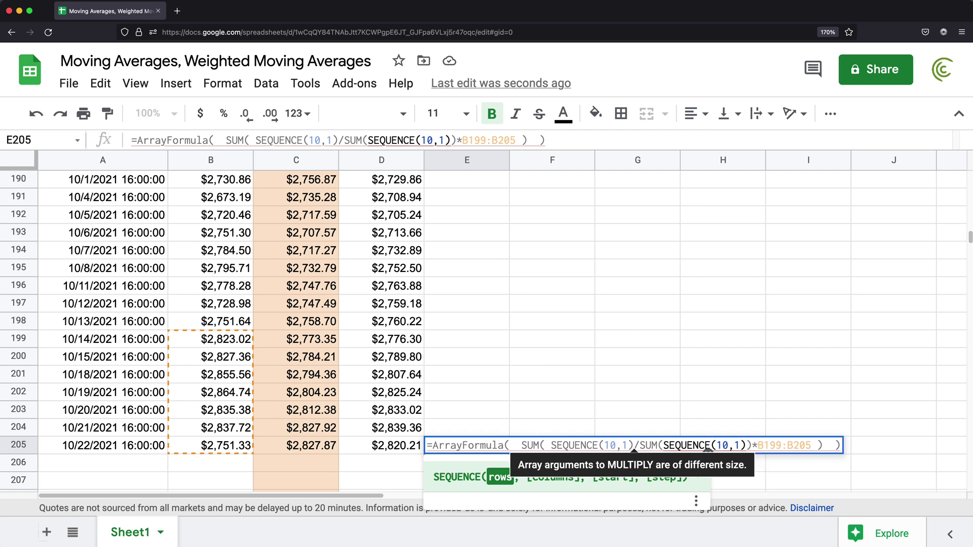
# Step: Set the price range in the E205 formula to B196:B205 and fill the formula up column E
pyautogui.click(815, 446)
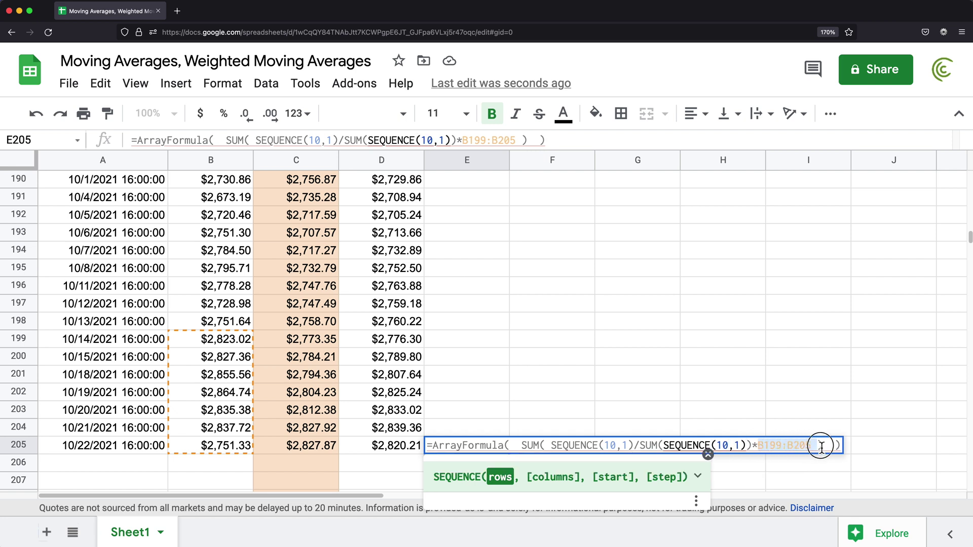
pyautogui.doubleClick(815, 446)
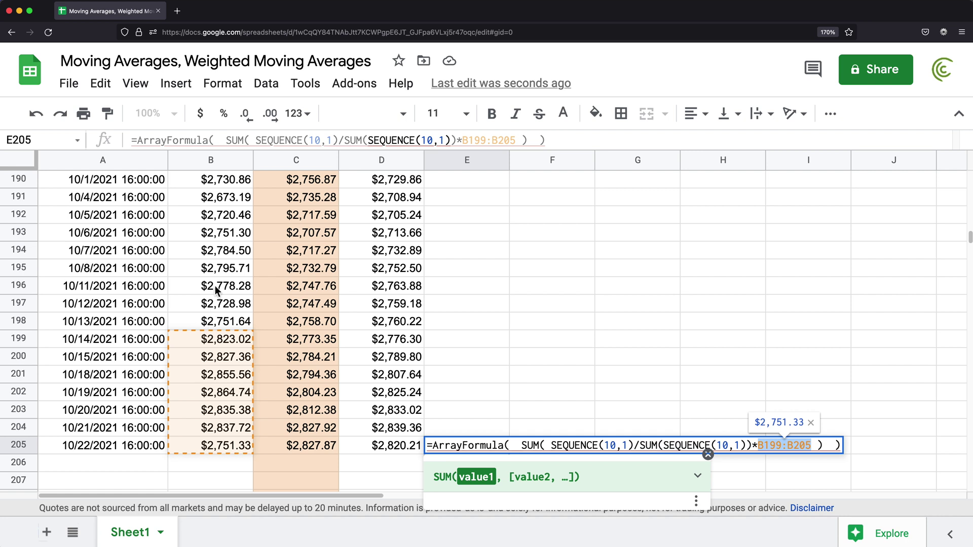
pyautogui.press('BackSpace')
pyautogui.moveTo(210, 286); pyautogui.dragTo(239, 446)
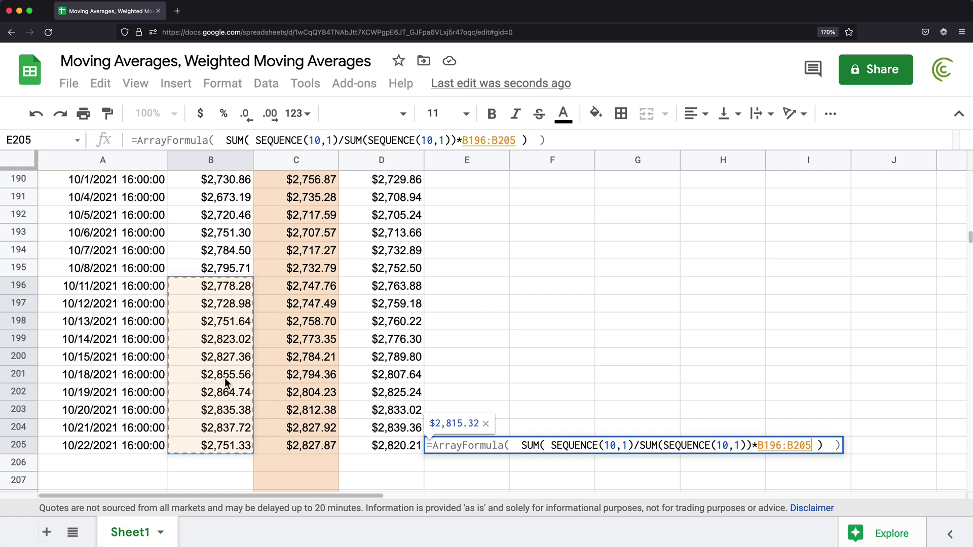
pyautogui.press('Return')
pyautogui.click(486, 446)
pyautogui.moveTo(509, 453); pyautogui.dragTo(471, 227)
# Step: Add the header "10 Day Weighted Moving Average" in E1
pyautogui.click(473, 219)
pyautogui.write('7 Day Weighted Moving Average')
pyautogui.doubleClick(434, 180)
pyautogui.press('Delete')
pyautogui.write('10')
pyautogui.press('Return')
# Step: Check the last filled rows of column E and the 10-day weighted average formula in E205
pyautogui.click(501, 416)
pyautogui.press('super+Down')
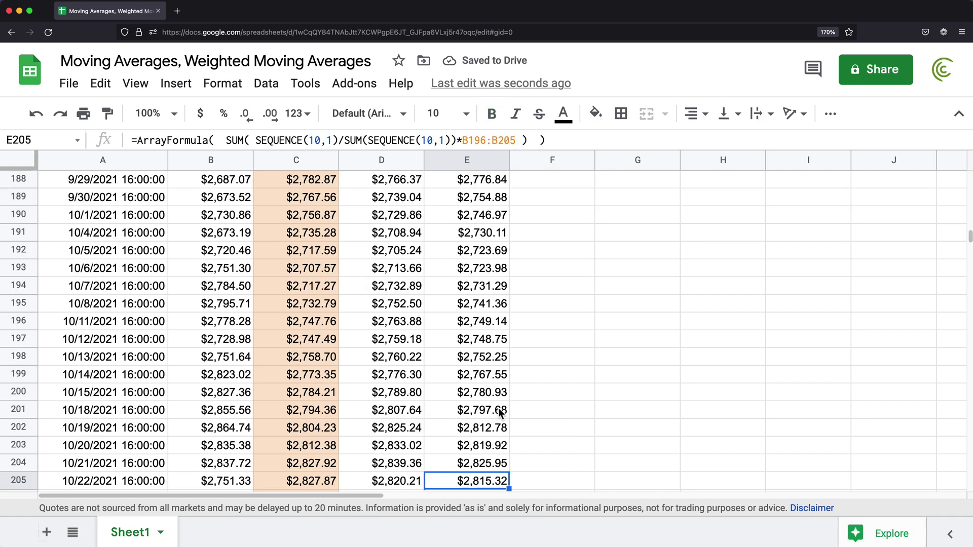
pyautogui.press('Down')
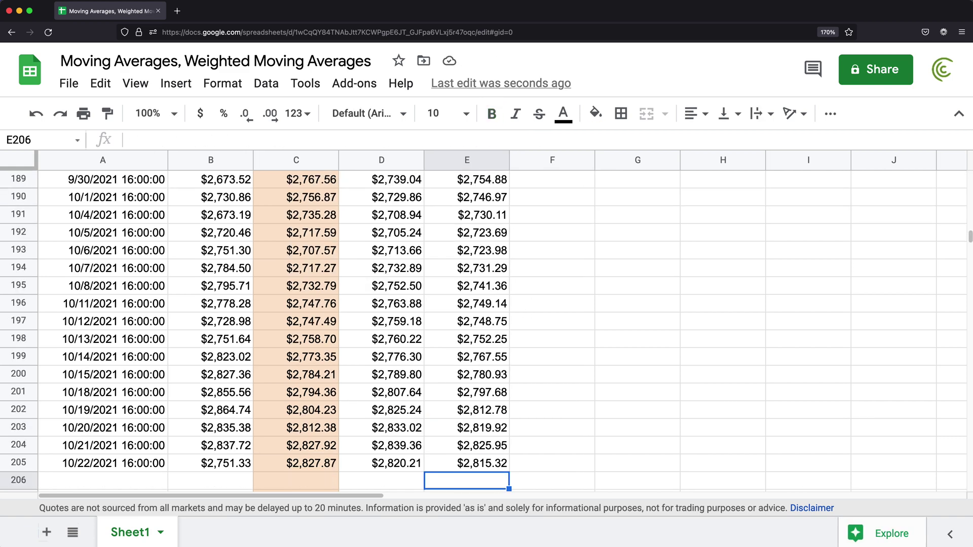